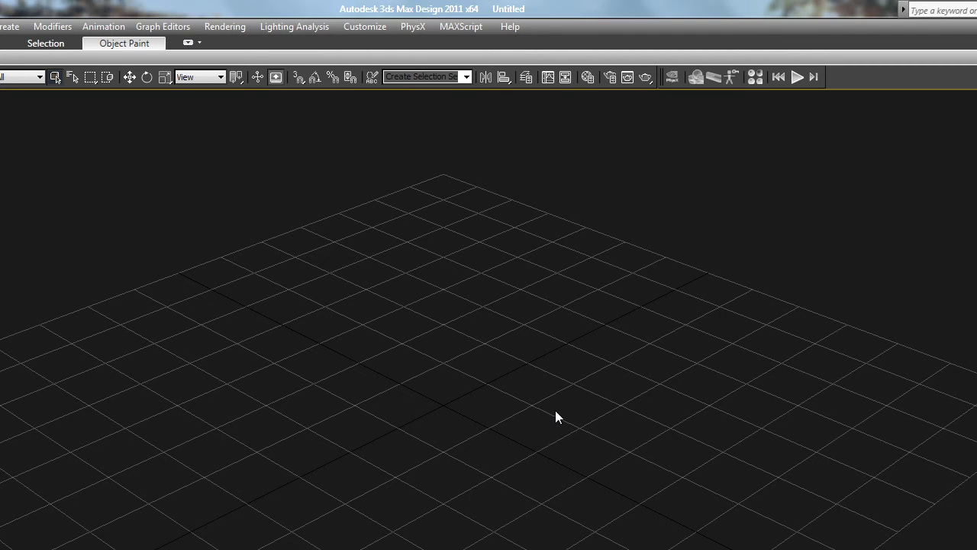
Step: Draw a freehand rectangle spline in the top view with the grid hidden
{"action": "key", "text": "t"}
{"action": "key", "text": "g"}
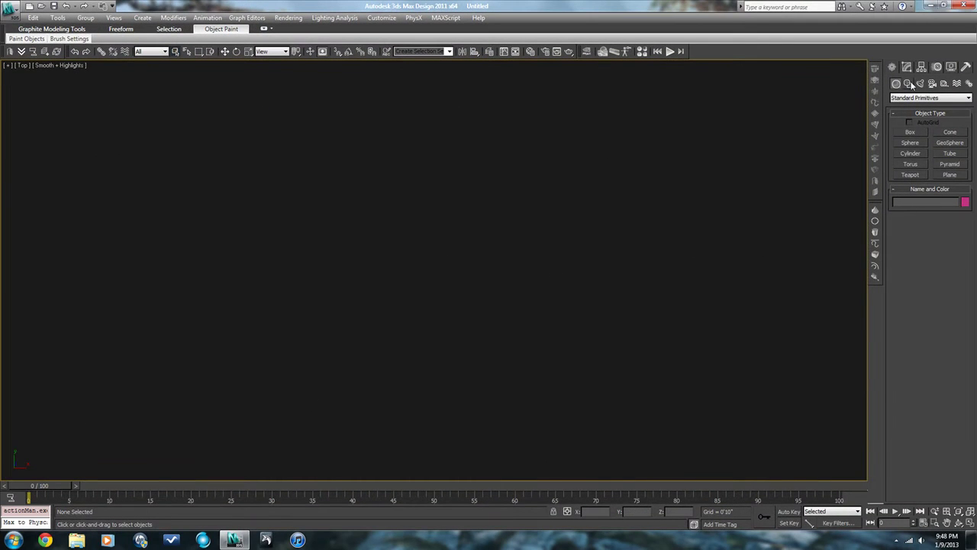
{"action": "left_click", "coordinate": [907, 83]}
{"action": "left_click", "coordinate": [950, 140]}
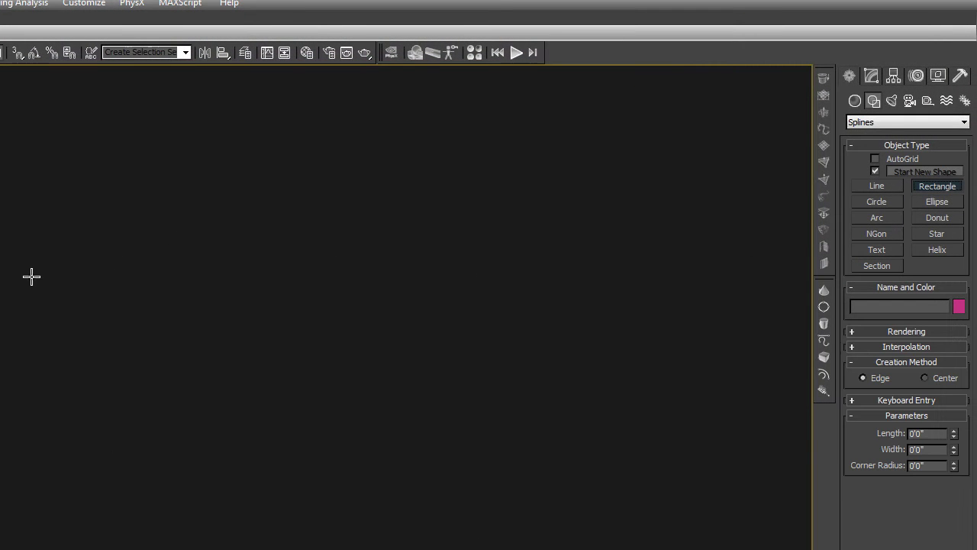
{"action": "left_click_drag", "start_coordinate": [30, 276], "coordinate": [309, 512]}
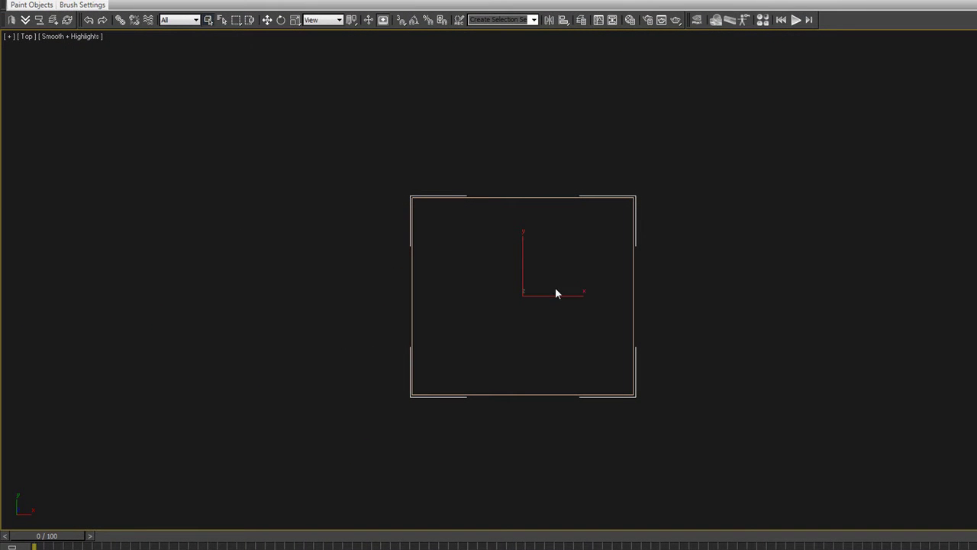
Step: Convert the rectangle to an Editable Poly
{"action": "right_click", "coordinate": [556, 289]}
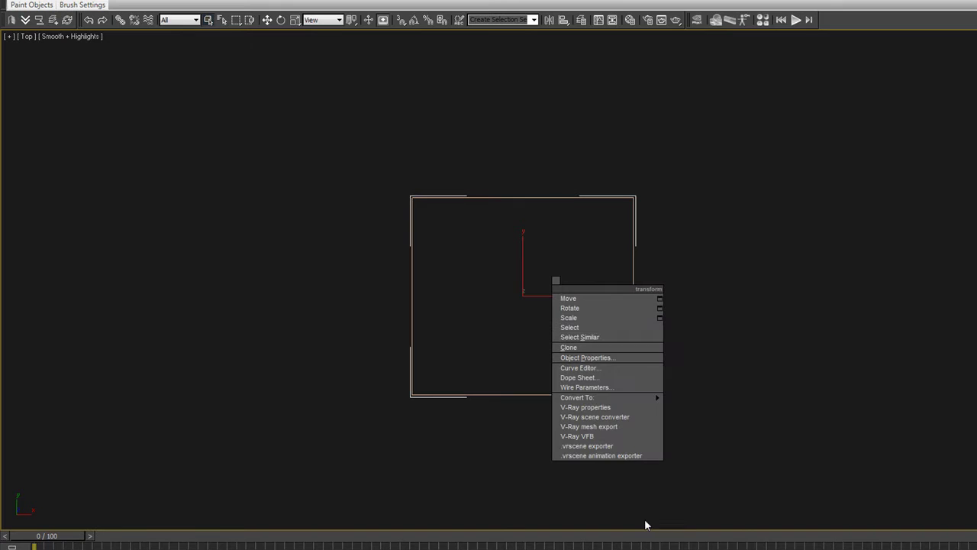
{"action": "mouse_move", "coordinate": [591, 258]}
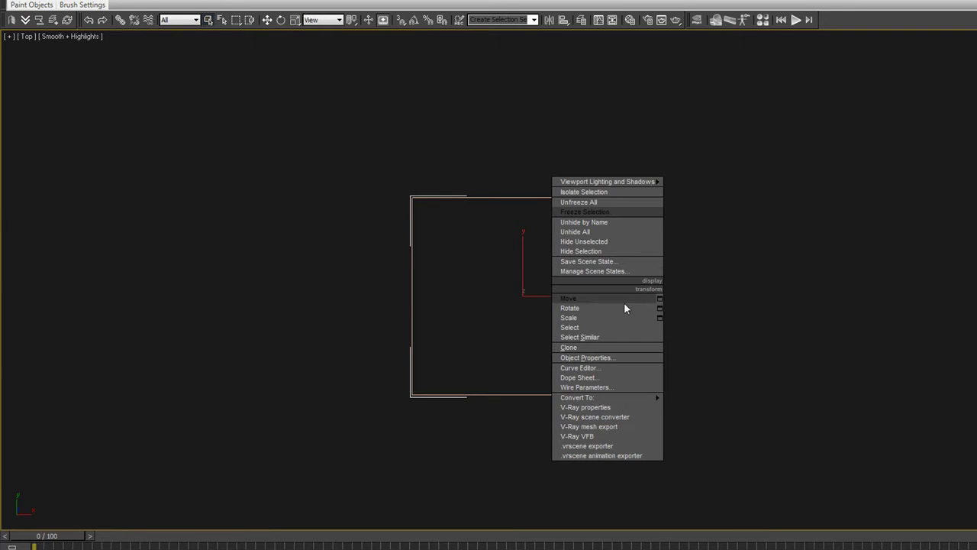
{"action": "mouse_move", "coordinate": [616, 397]}
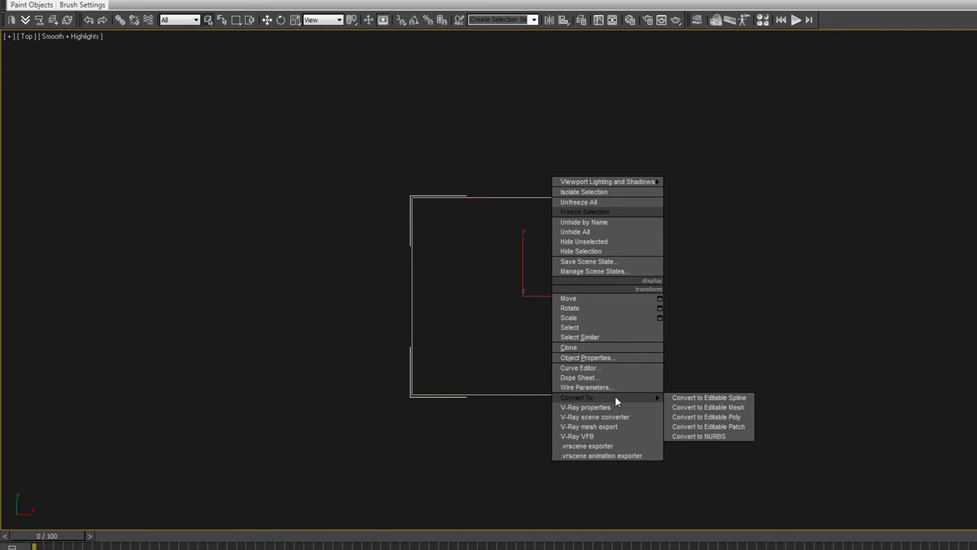
{"action": "left_click", "coordinate": [706, 417]}
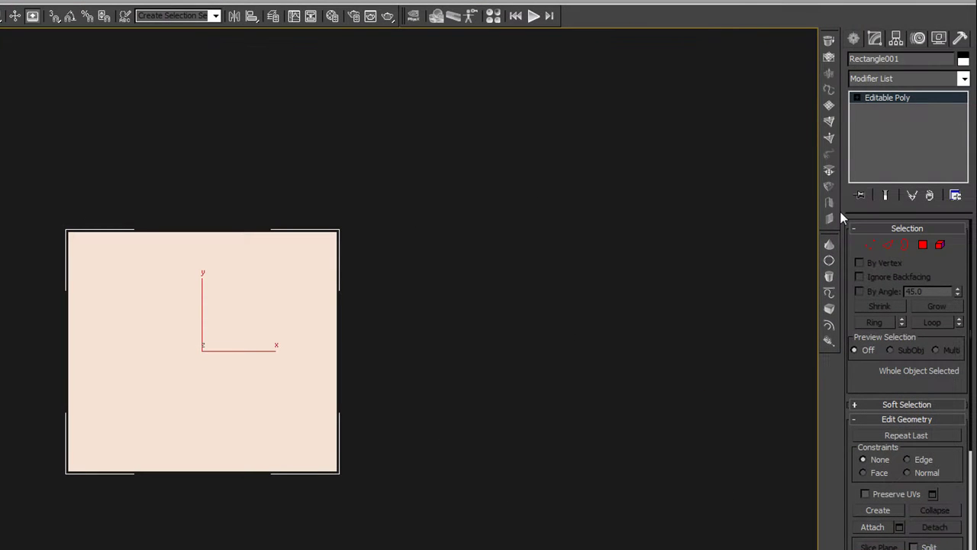
Step: Connect the rectangle's upper and lower edges with seven vertical segments
{"action": "left_click", "coordinate": [892, 246]}
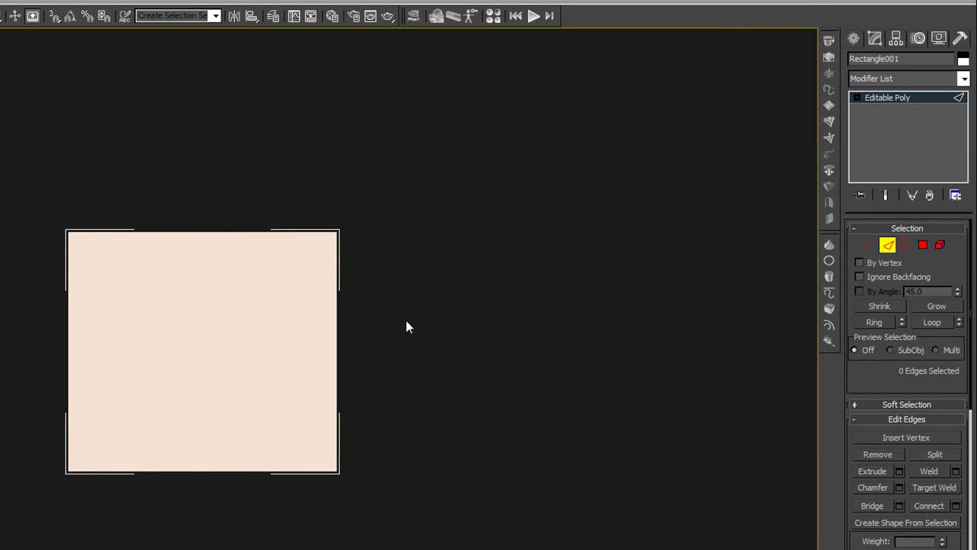
{"action": "left_click_drag", "start_coordinate": [274, 503], "coordinate": [135, 172]}
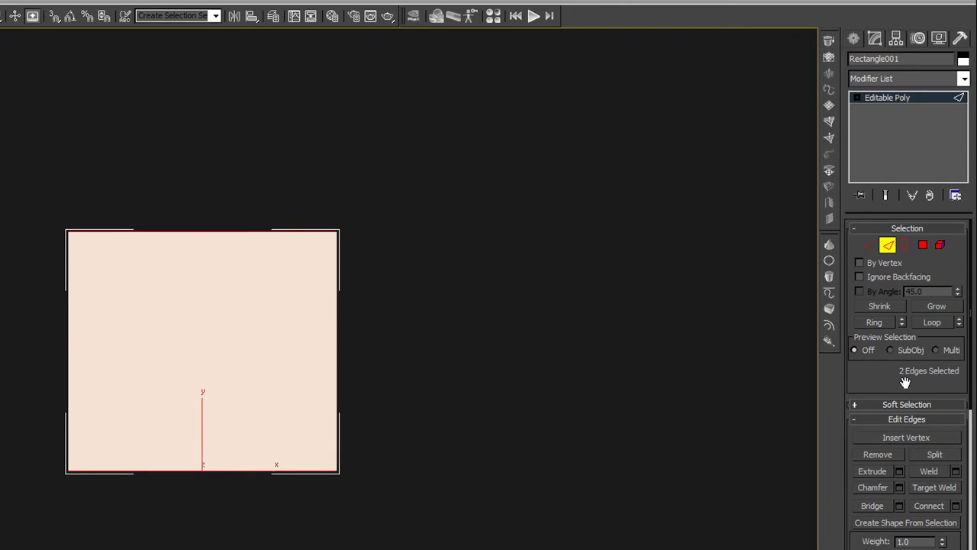
{"action": "scroll", "coordinate": [905, 382], "scroll_direction": "down", "scroll_amount": 1}
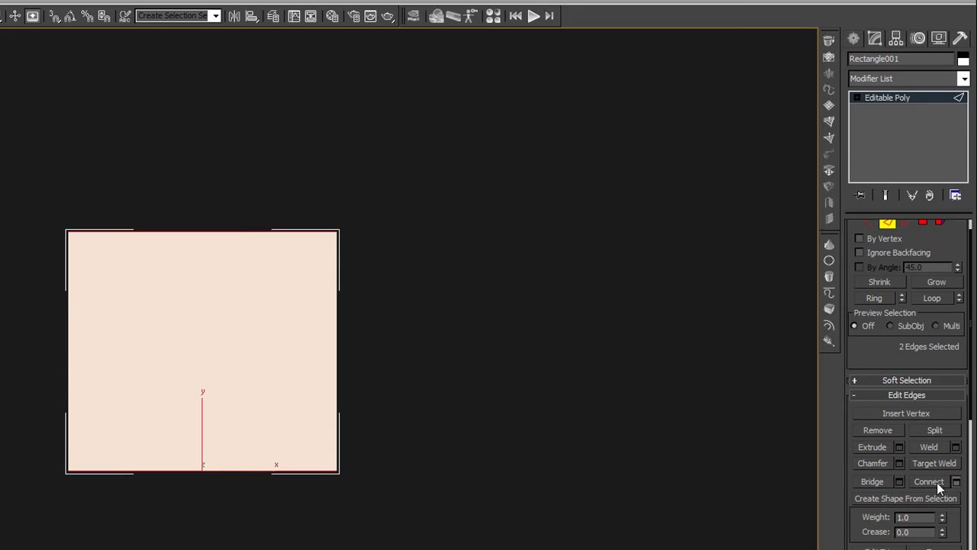
{"action": "left_click_drag", "start_coordinate": [216, 477], "coordinate": [230, 477]}
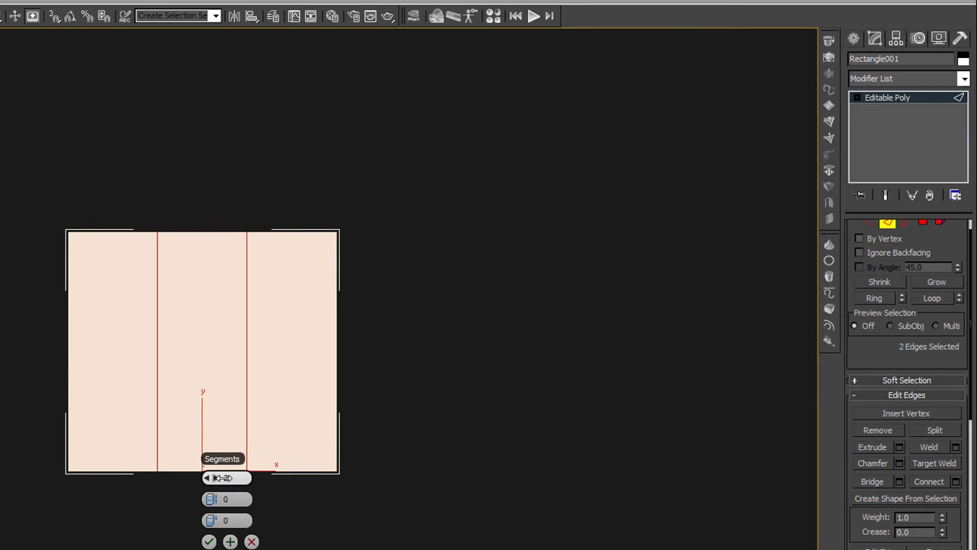
{"action": "left_click_drag", "start_coordinate": [303, 444], "coordinate": [311, 443]}
{"action": "left_click", "coordinate": [284, 501]}
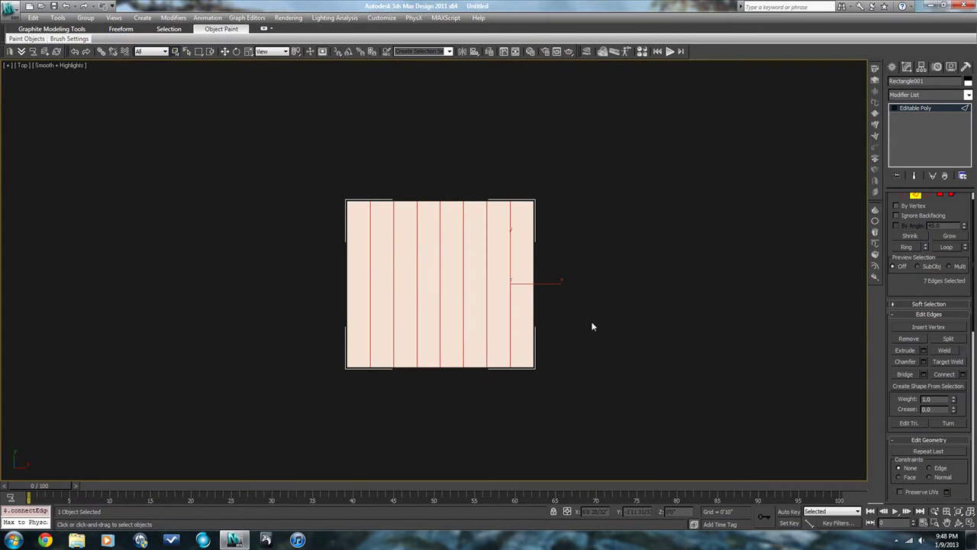
Step: Undo the edge connection to restore the undivided rectangle with its upper and lower edges selected
{"action": "left_click_drag", "start_coordinate": [474, 378], "coordinate": [192, 307]}
{"action": "left_click_drag", "start_coordinate": [373, 262], "coordinate": [308, 263]}
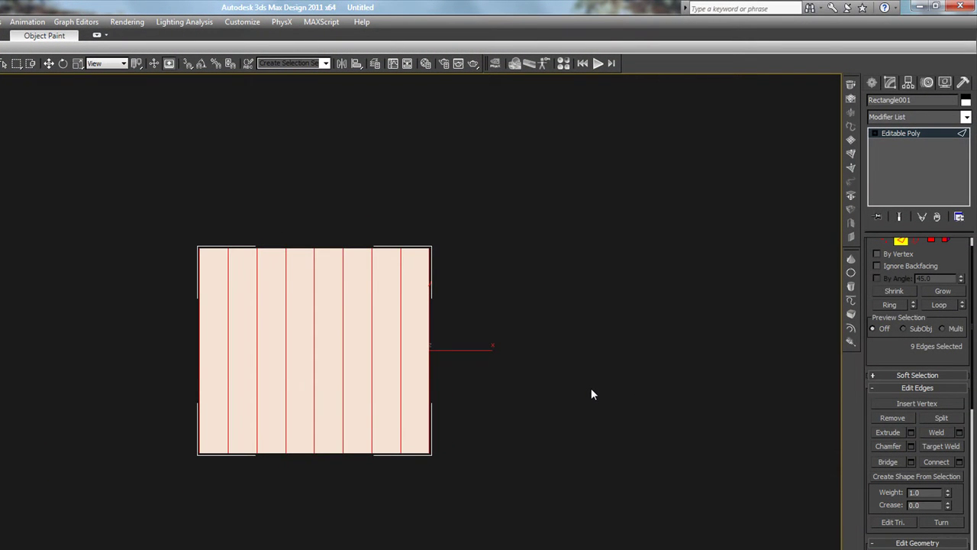
{"action": "key", "text": "ctrl+z"}
{"action": "key", "text": "ctrl+z"}
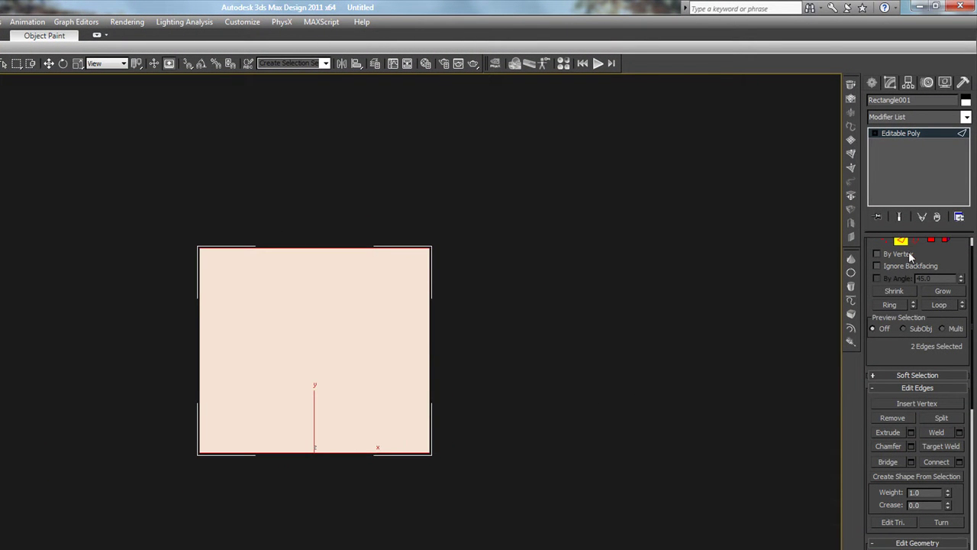
Step: Extend the rectangle's right edge along X in several successive copies to build a long horizontal strip
{"action": "left_click_drag", "start_coordinate": [563, 384], "coordinate": [406, 347]}
{"action": "scroll", "coordinate": [435, 348], "scroll_direction": "down", "scroll_amount": 4}
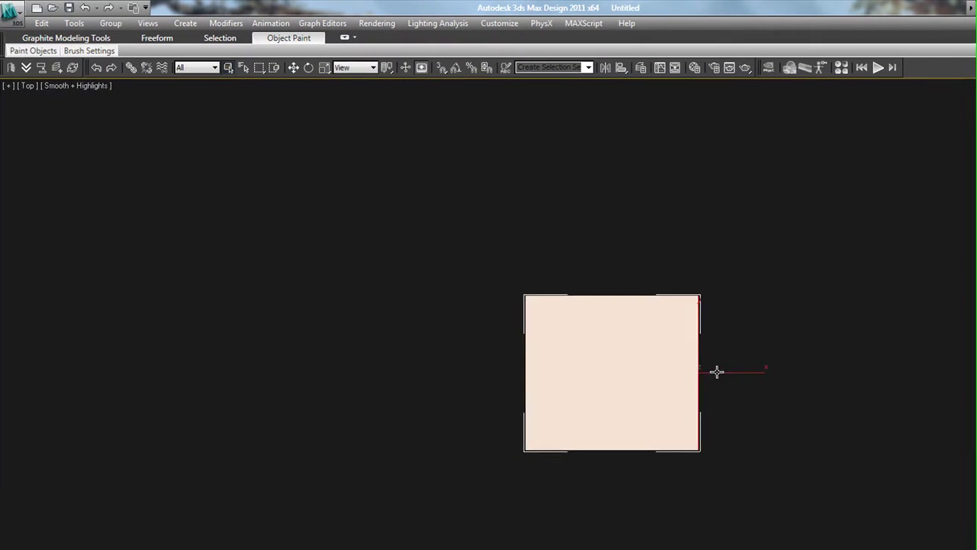
{"action": "middle_click_drag", "start_coordinate": [436, 348], "coordinate": [141, 321]}
{"action": "scroll", "coordinate": [393, 342], "scroll_direction": "down", "scroll_amount": 4}
{"action": "key", "text": "w"}
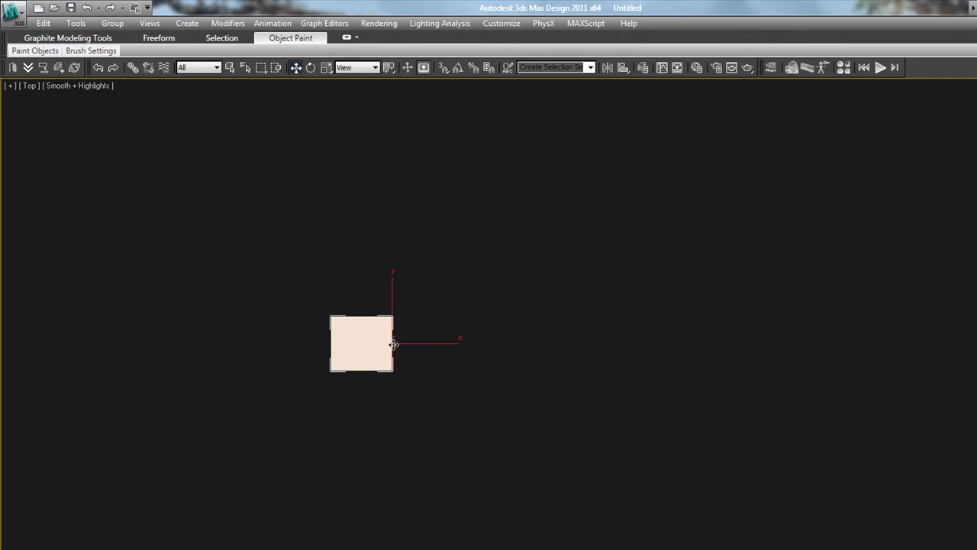
{"action": "left_click_drag", "start_coordinate": [394, 344], "coordinate": [571, 343]}
{"action": "left_click_drag", "start_coordinate": [661, 357], "coordinate": [739, 359]}
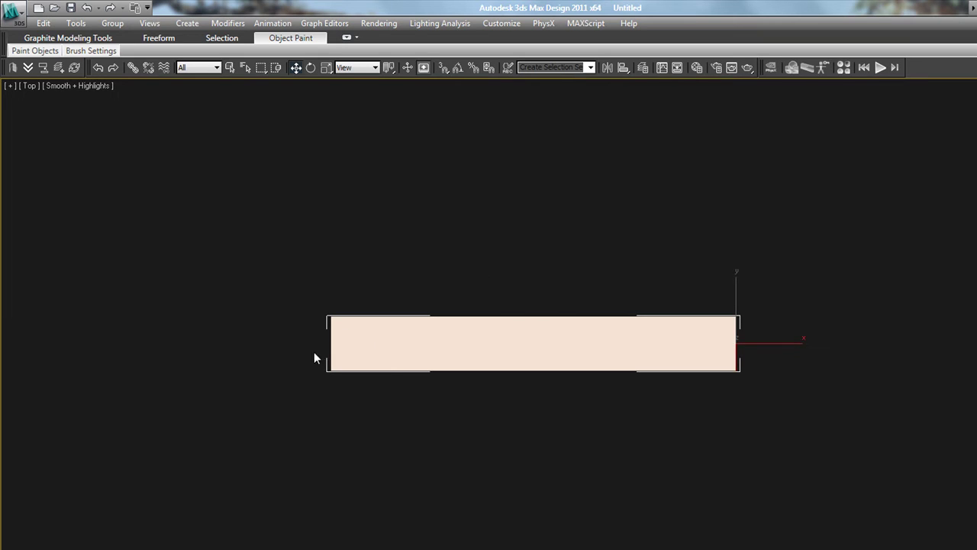
Step: Extend the strip's lower long edges outward and downward in the right view, in stages, to build a curved surface
{"action": "left_click_drag", "start_coordinate": [314, 351], "coordinate": [768, 409]}
{"action": "key", "text": "r"}
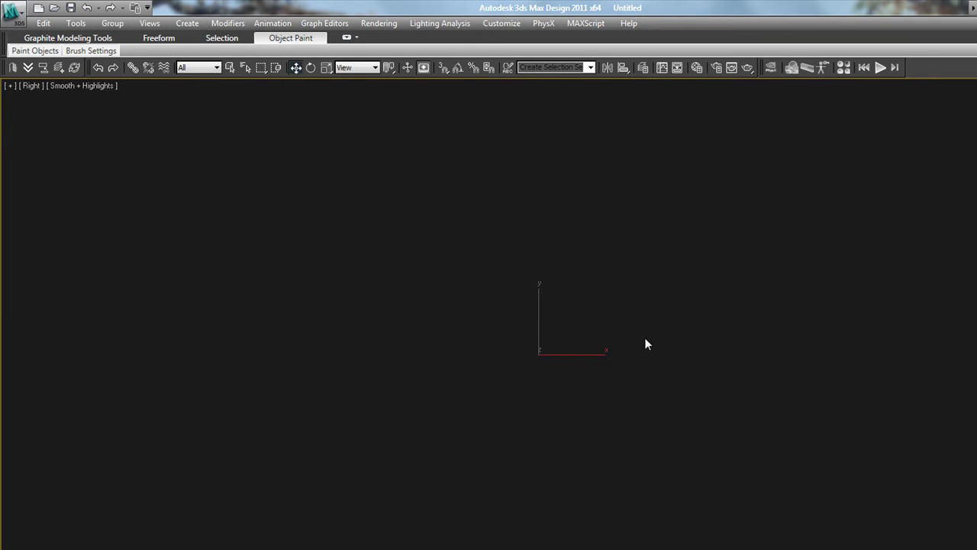
{"action": "key", "text": "z"}
{"action": "key", "text": "F3"}
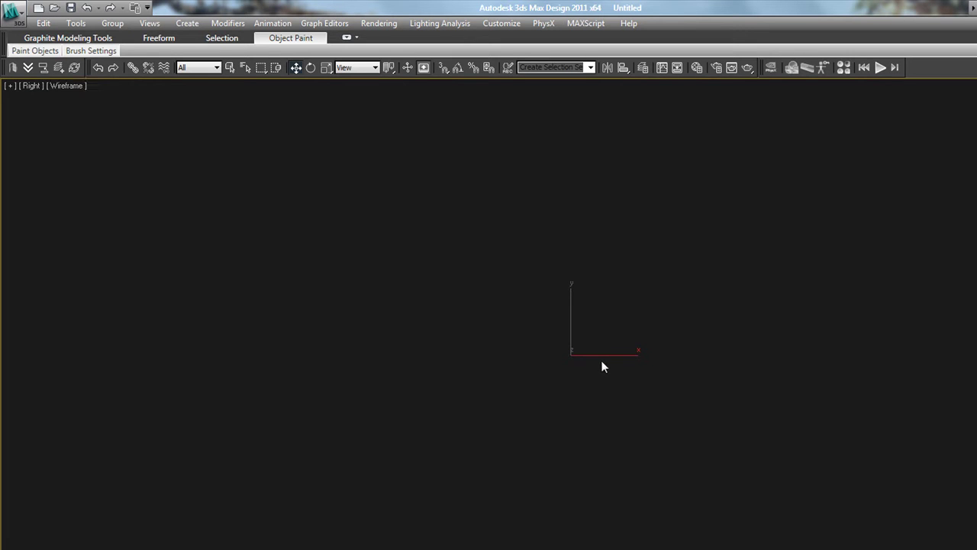
{"action": "key", "text": "F3"}
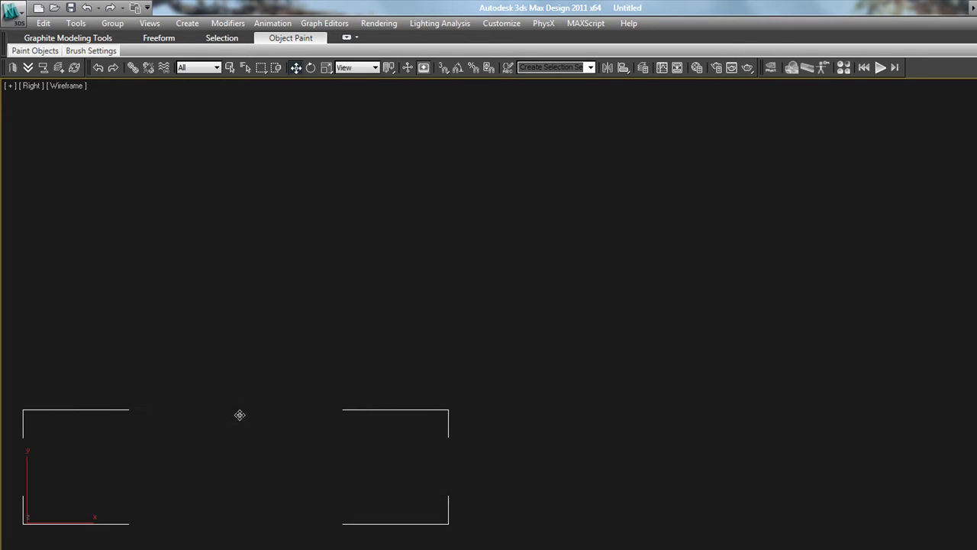
Step: Show edged faces on the curved surface
{"action": "key", "text": "t"}
{"action": "scroll", "coordinate": [577, 358], "scroll_direction": "up", "scroll_amount": 1}
{"action": "middle_click_drag", "start_coordinate": [835, 534], "coordinate": [573, 261]}
{"action": "key", "text": "F4"}
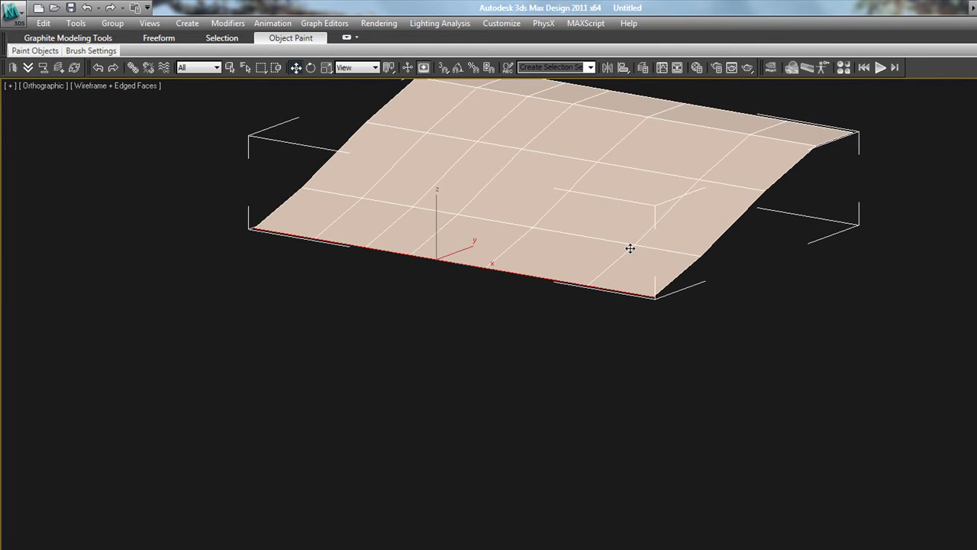
Step: In the front view, lower the vertex column at the surface's right end to bend that end down
{"action": "middle_click_drag", "start_coordinate": [631, 246], "coordinate": [558, 341]}
{"action": "key", "text": "f"}
{"action": "key", "text": "z"}
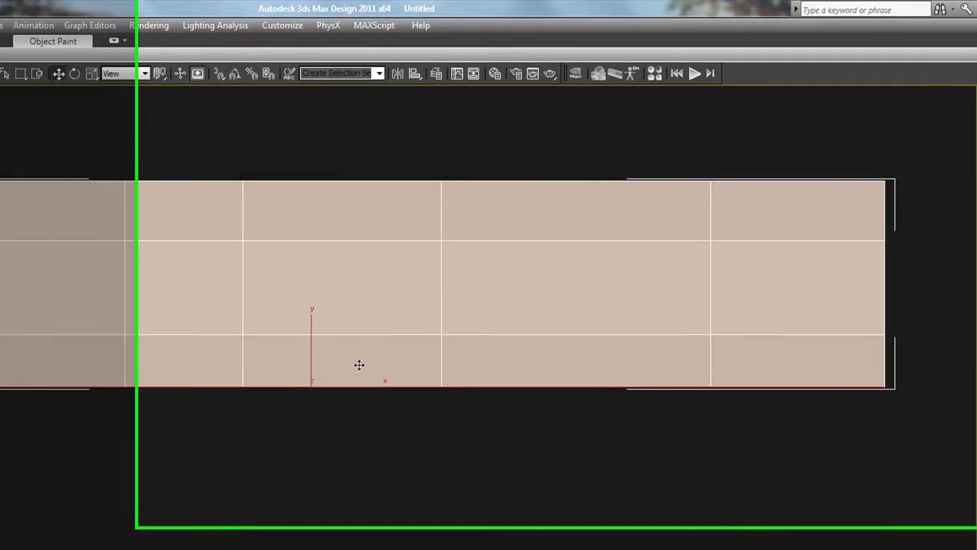
{"action": "scroll", "coordinate": [359, 365], "scroll_direction": "down", "scroll_amount": 2}
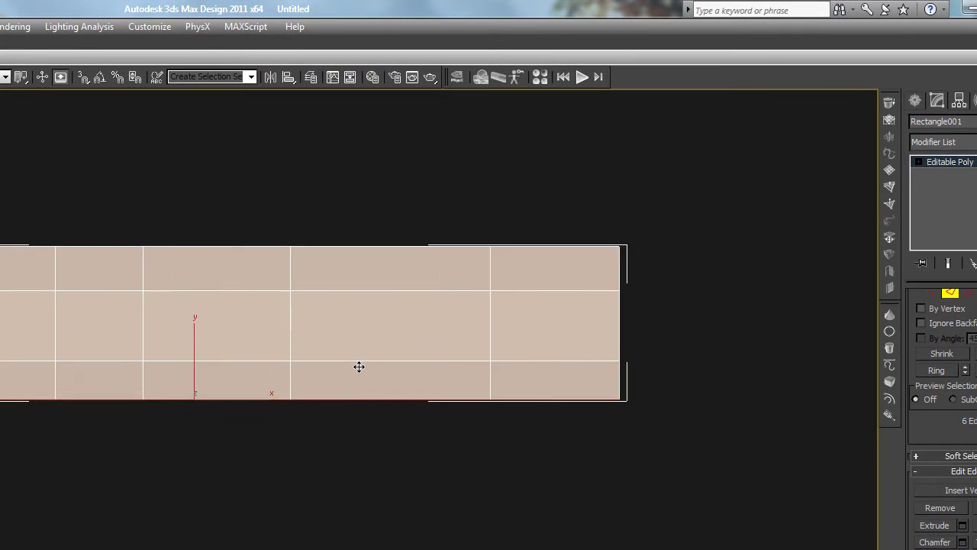
{"action": "left_click", "coordinate": [929, 294]}
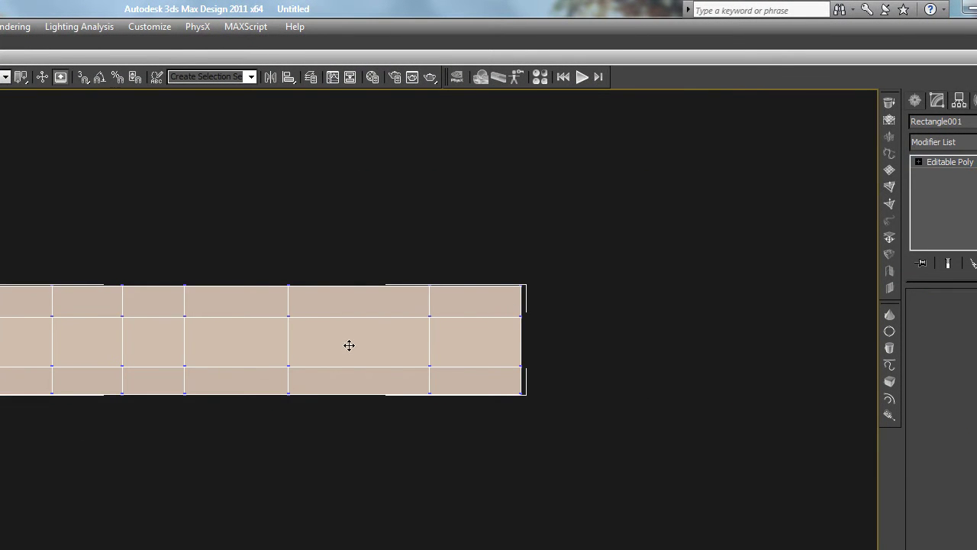
{"action": "left_click_drag", "start_coordinate": [513, 247], "coordinate": [516, 249]}
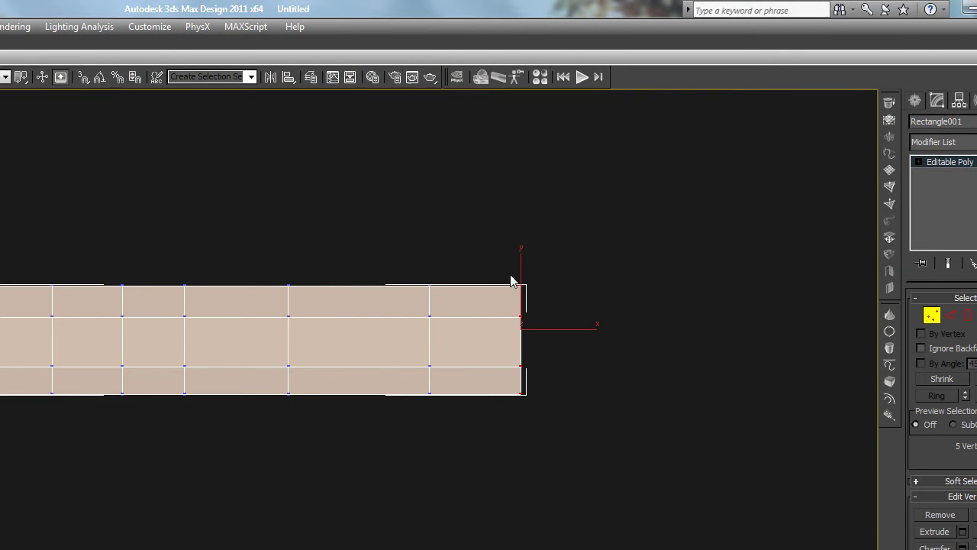
{"action": "left_click_drag", "start_coordinate": [898, 286], "coordinate": [894, 306]}
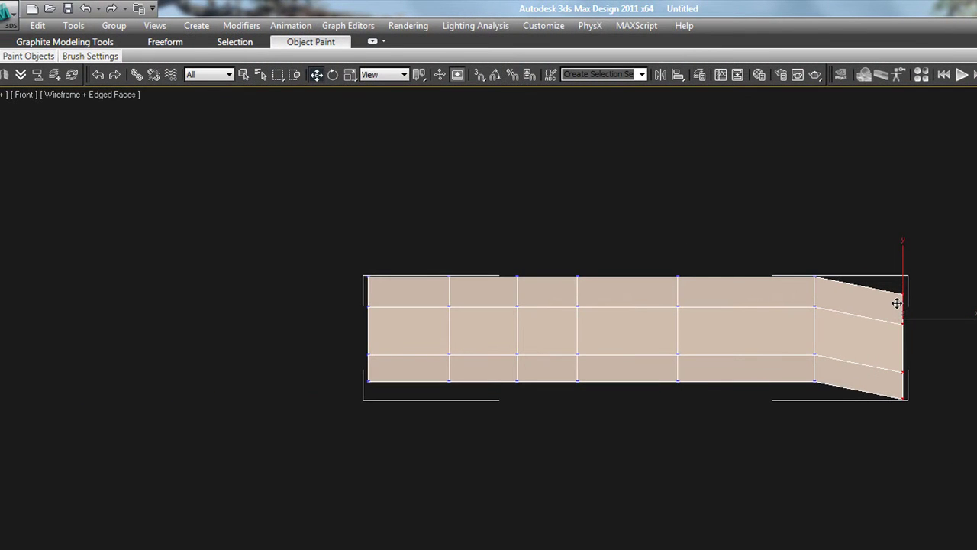
Step: Lower the next two vertex columns inward from the right end slightly to create a gentle uneven slope
{"action": "left_click_drag", "start_coordinate": [833, 399], "coordinate": [777, 244]}
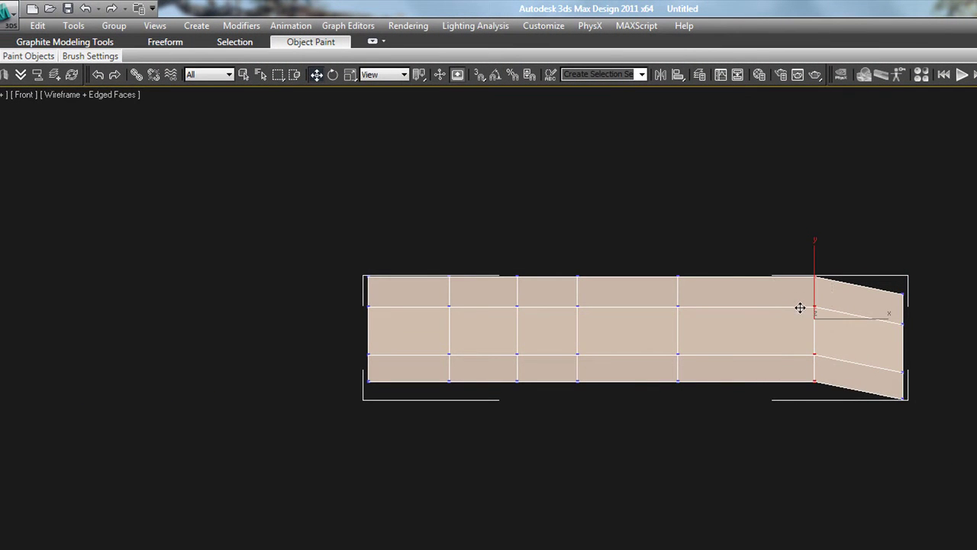
{"action": "left_click_drag", "start_coordinate": [801, 307], "coordinate": [800, 316]}
{"action": "left_click_drag", "start_coordinate": [689, 397], "coordinate": [676, 303]}
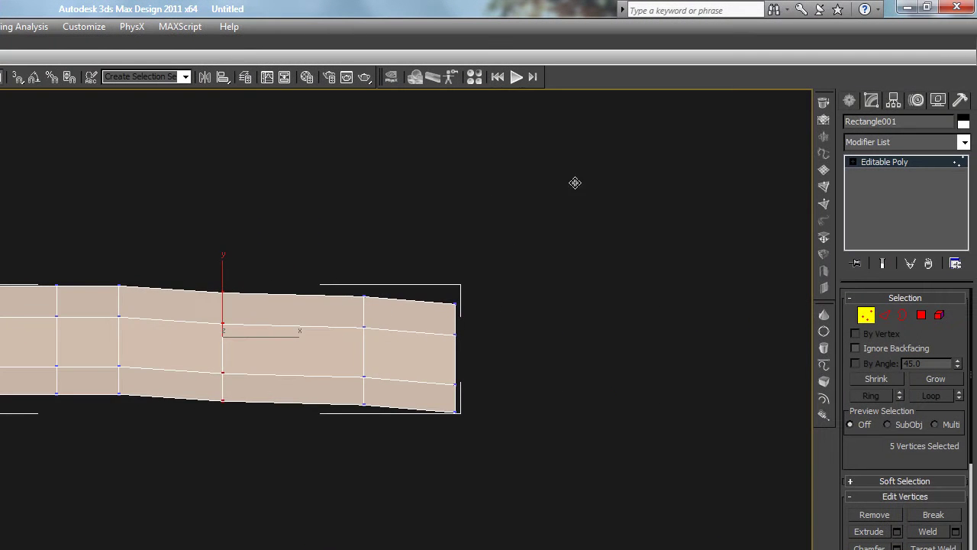
Step: Leave vertex editing and apply a TurboSmooth modifier to the surface with 2 iterations
{"action": "middle_click_drag", "start_coordinate": [524, 259], "coordinate": [558, 277], "text": "alt"}
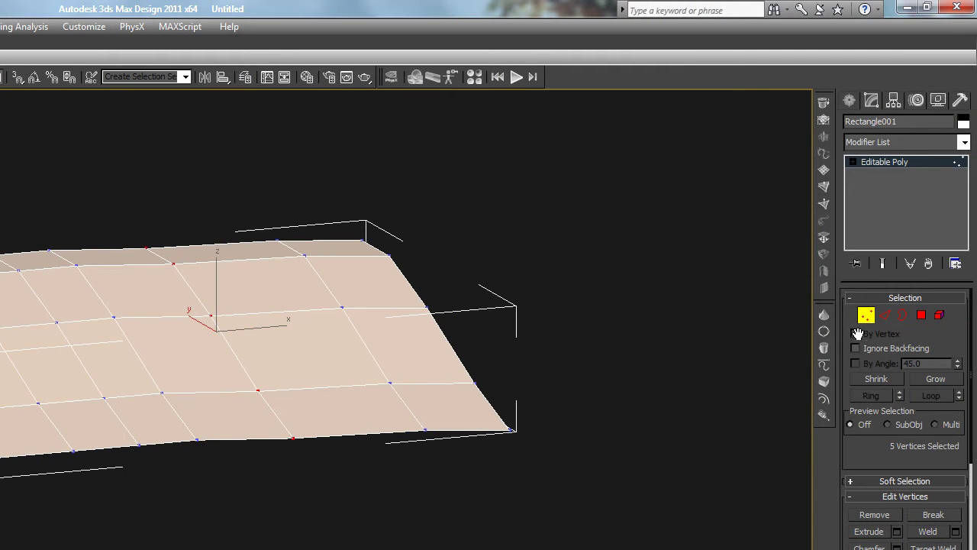
{"action": "left_click", "coordinate": [866, 314]}
{"action": "left_click", "coordinate": [964, 143]}
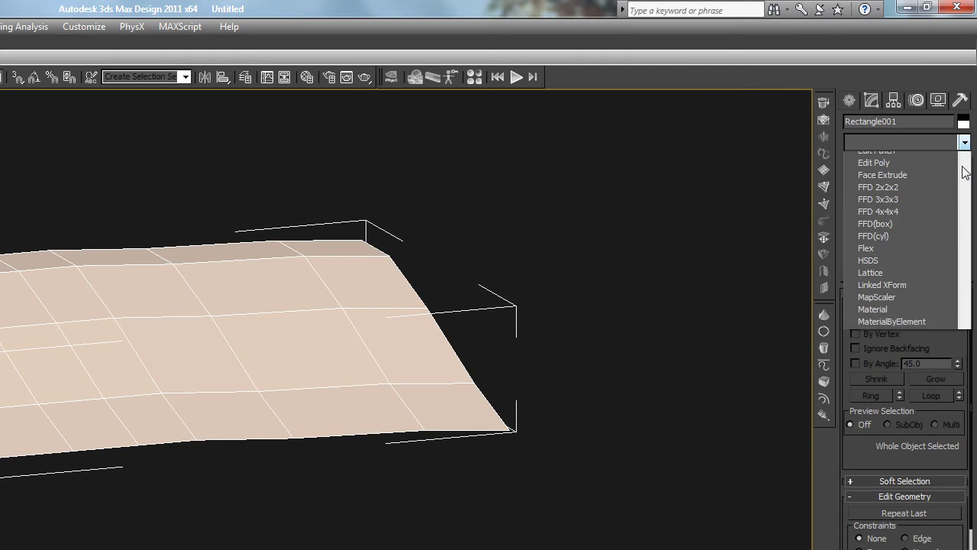
{"action": "scroll", "coordinate": [916, 305], "scroll_direction": "down", "scroll_amount": 10}
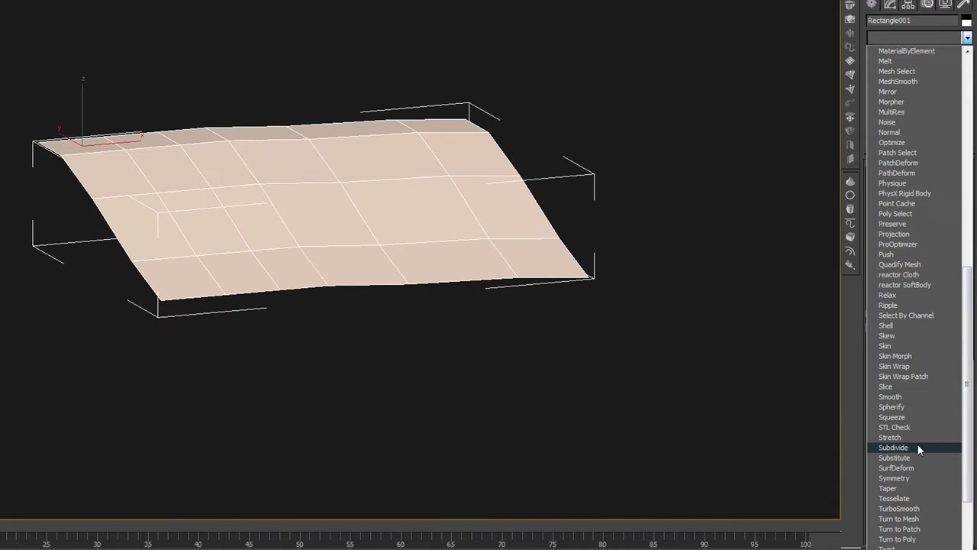
{"action": "left_click", "coordinate": [898, 507]}
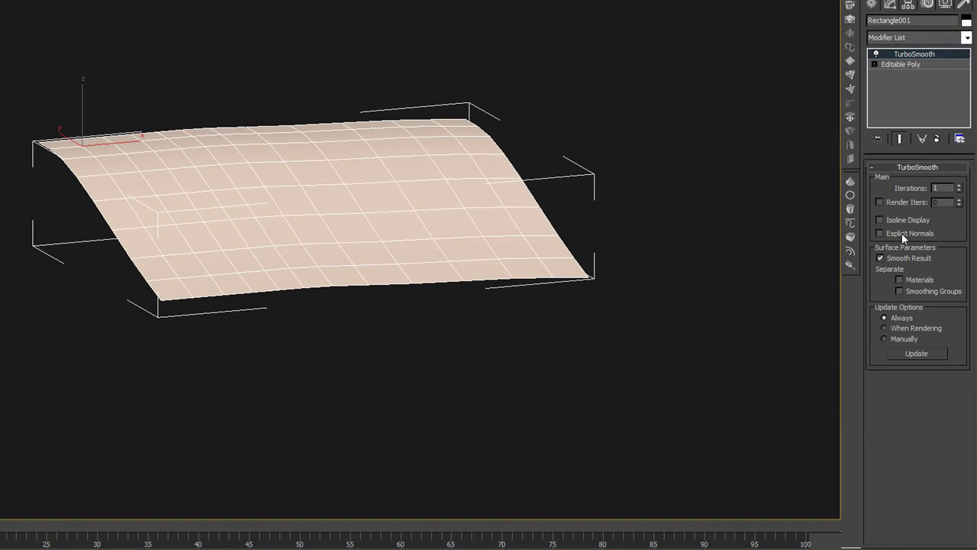
{"action": "left_click", "coordinate": [959, 186]}
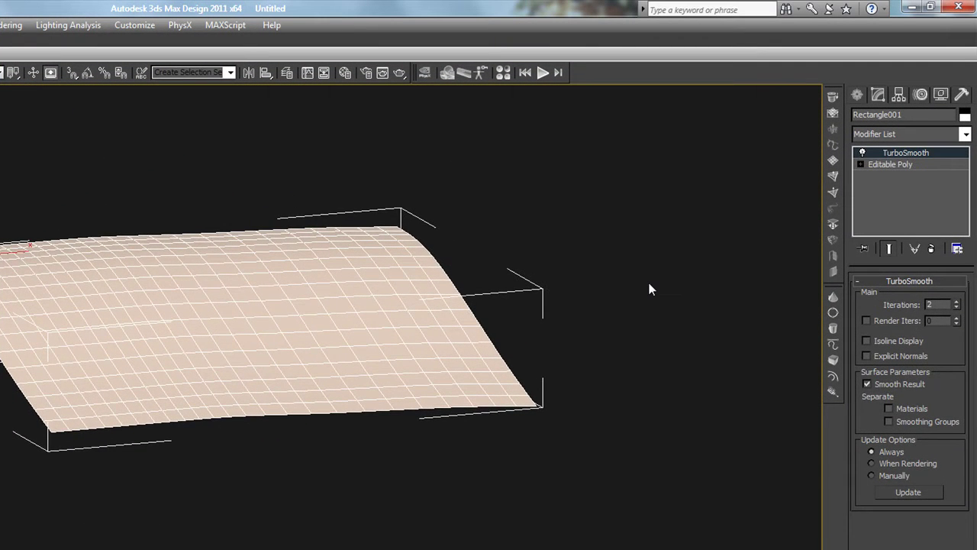
Step: Deselect the surface and examine its smoothed mesh in top wireframe and shaded perspective views
{"action": "left_click", "coordinate": [648, 284]}
{"action": "key", "text": "F3"}
{"action": "key", "text": "t"}
{"action": "scroll", "coordinate": [496, 272], "scroll_direction": "down", "scroll_amount": 2}
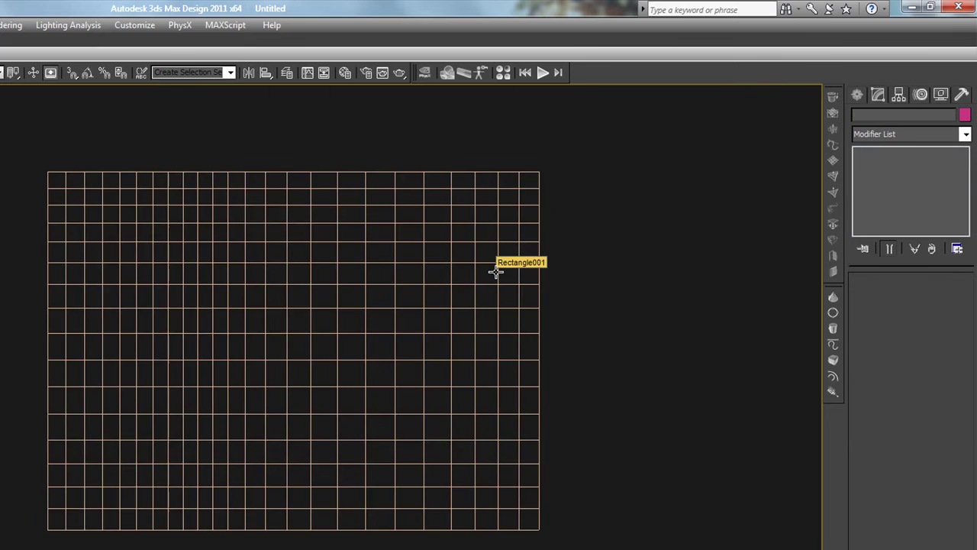
{"action": "key", "text": "F3"}
{"action": "key", "text": "p"}
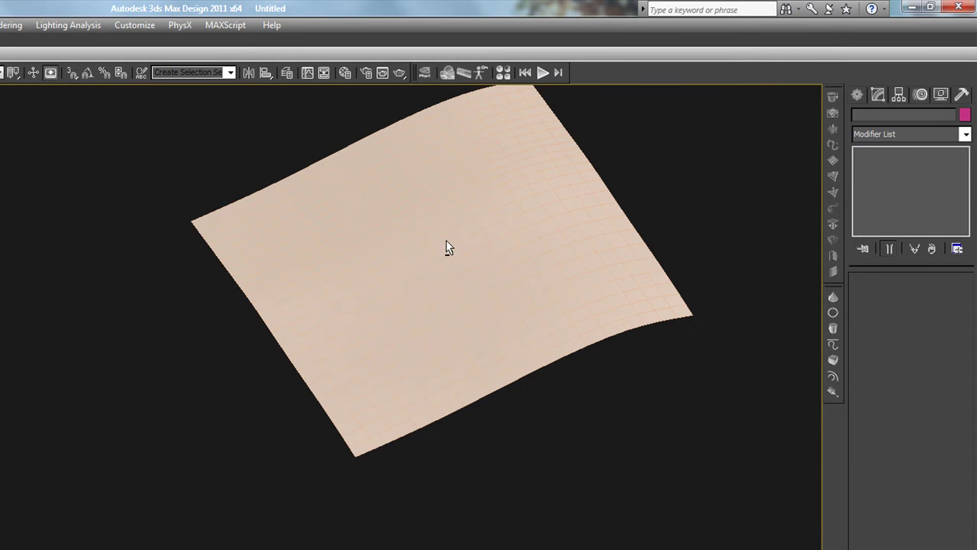
Step: Display the whole surface in wireframe from the top view
{"action": "middle_click_drag", "start_coordinate": [527, 253], "coordinate": [532, 249], "text": "alt"}
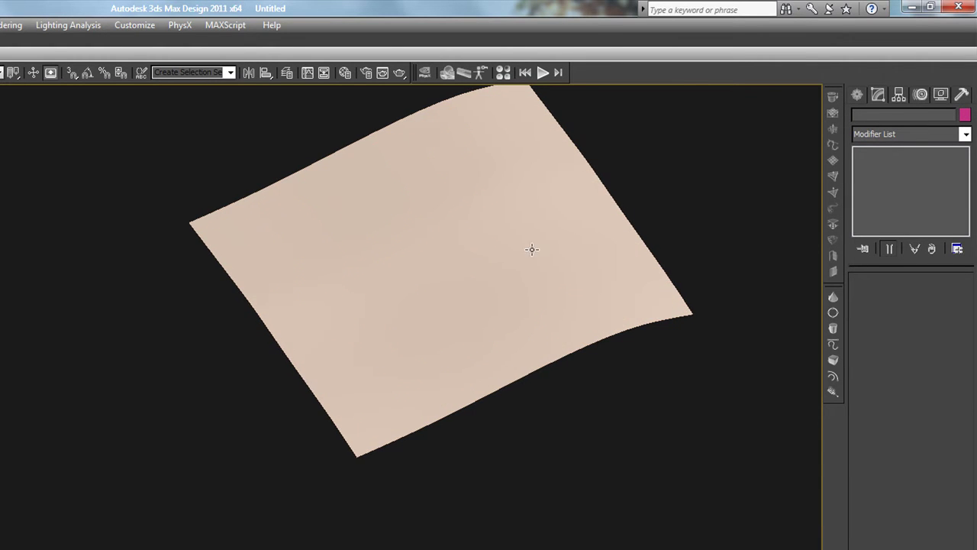
{"action": "key", "text": "t"}
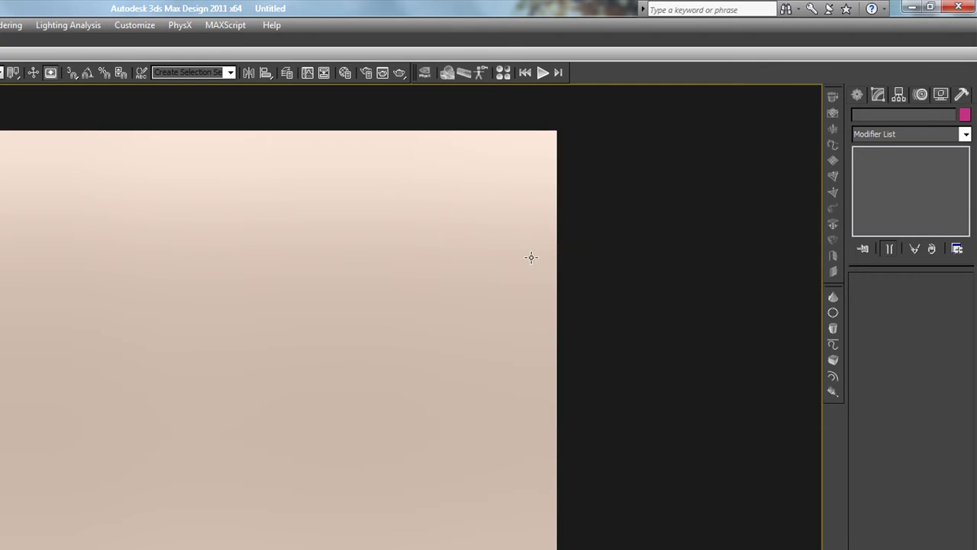
{"action": "key", "text": "F3"}
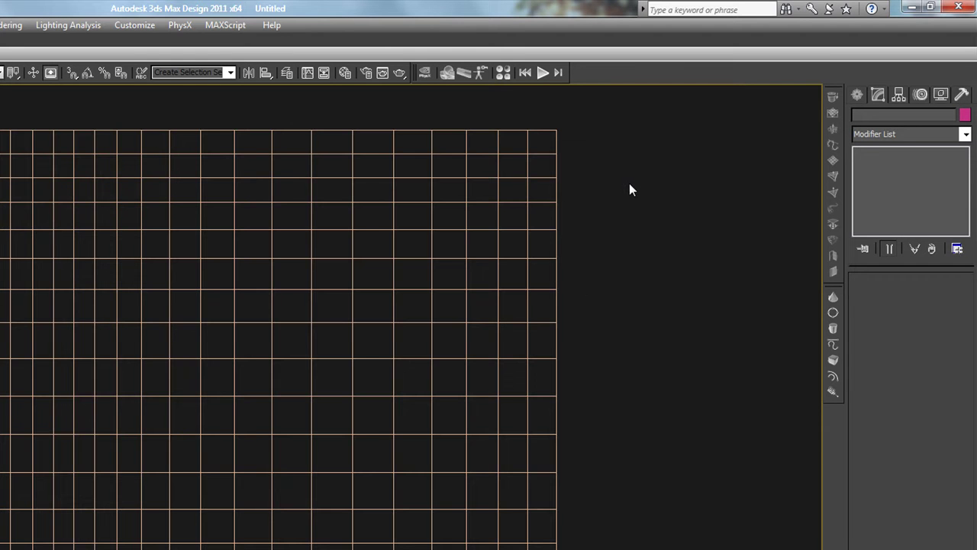
{"action": "key", "text": "z"}
Step: Draw a closed four-cornered Line spline within the surface's outline, with three straight orthogonal sides and a slanted left side
{"action": "left_click", "coordinate": [858, 94]}
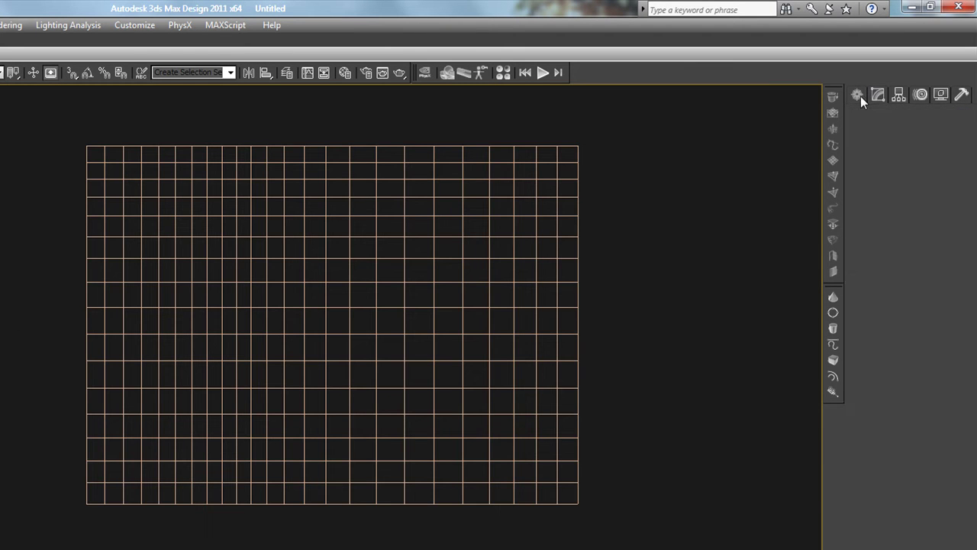
{"action": "left_click", "coordinate": [880, 118]}
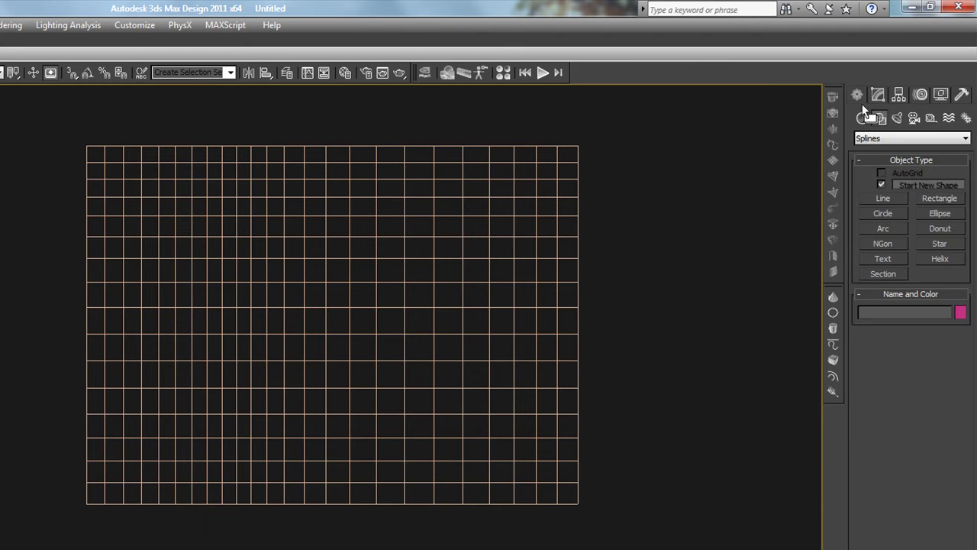
{"action": "left_click", "coordinate": [898, 198]}
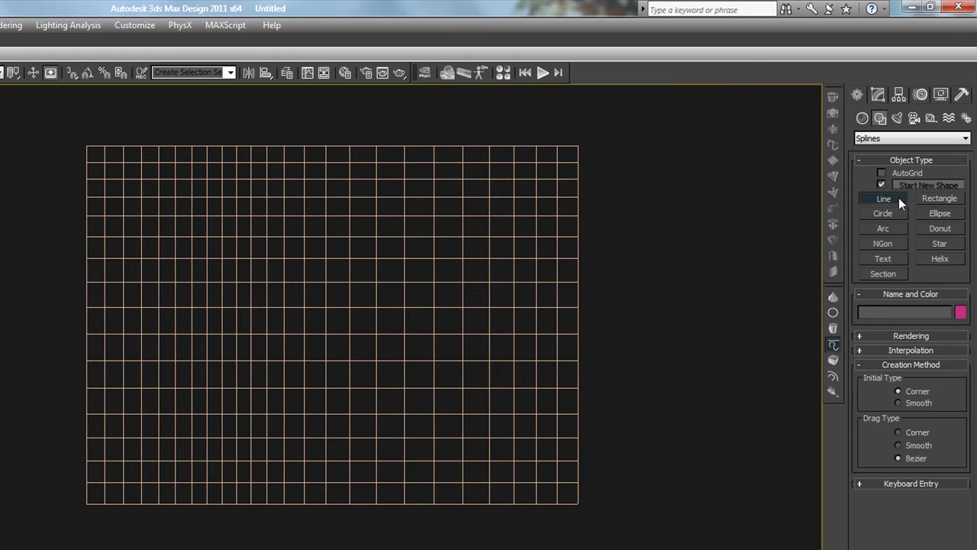
{"action": "left_click", "coordinate": [170, 246]}
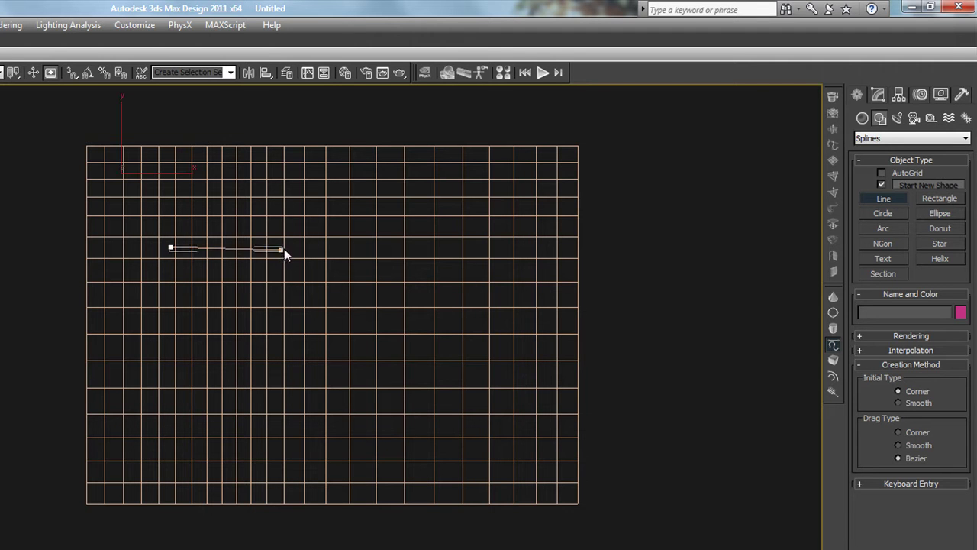
{"action": "left_click", "coordinate": [473, 257], "text": "shift"}
{"action": "right_click", "coordinate": [472, 258]}
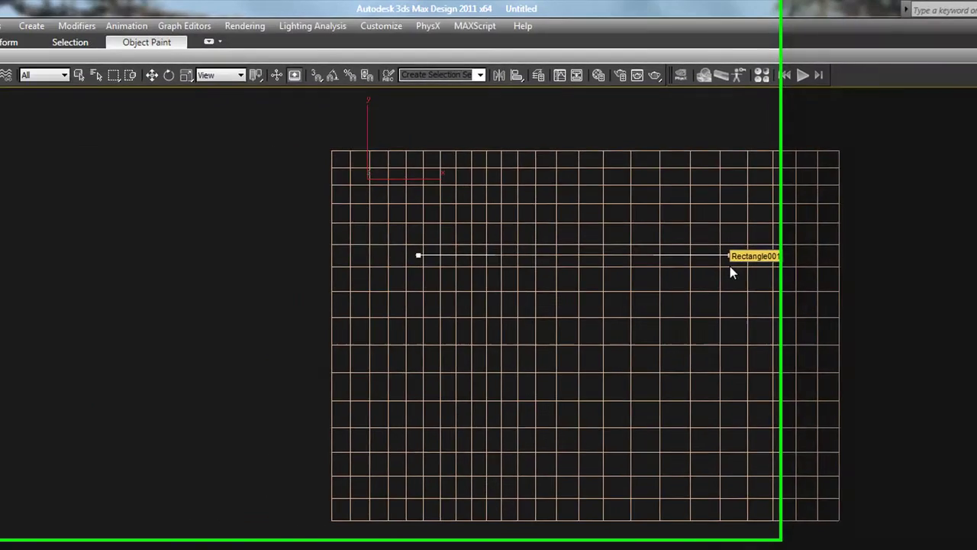
{"action": "left_click_drag", "start_coordinate": [932, 347], "coordinate": [924, 463]}
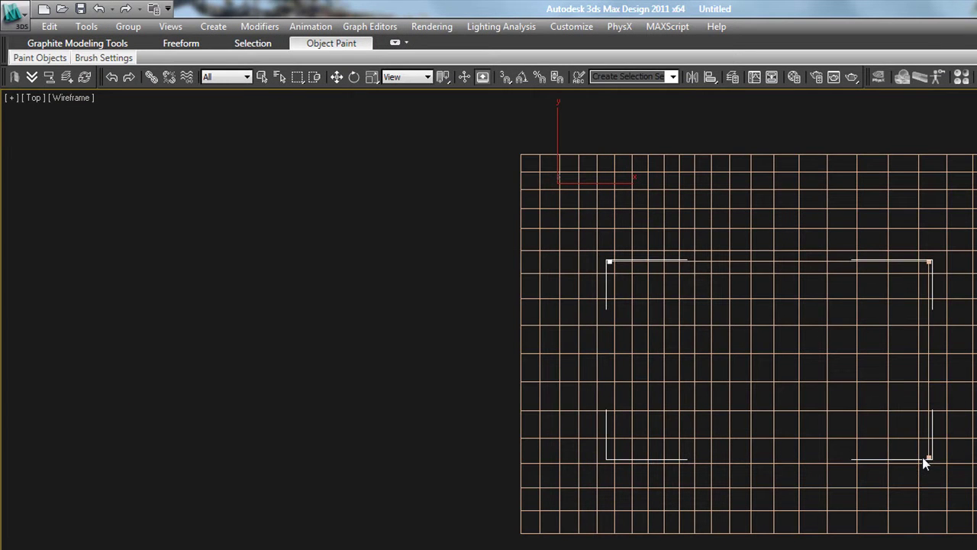
{"action": "left_click", "coordinate": [924, 458], "text": "shift"}
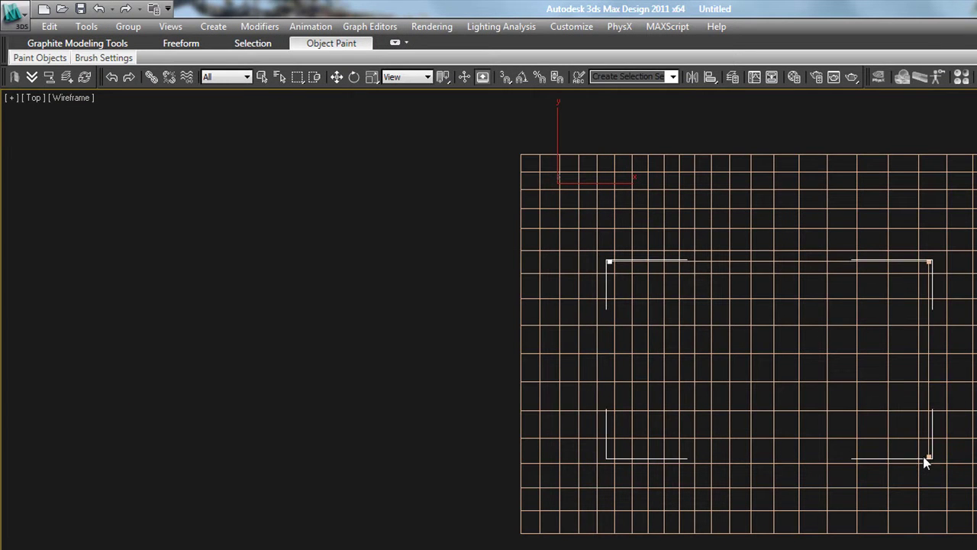
{"action": "left_click", "coordinate": [652, 455]}
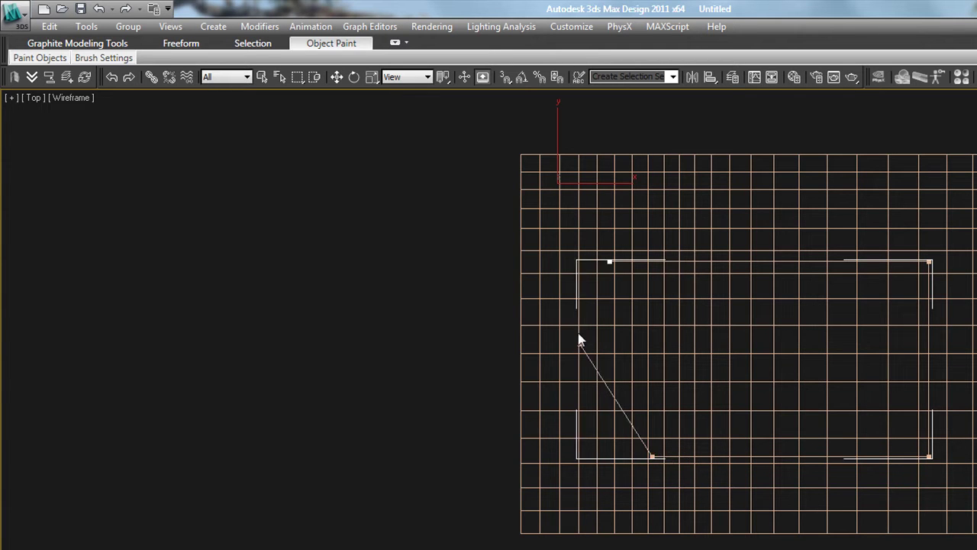
{"action": "left_click", "coordinate": [608, 264]}
{"action": "left_click", "coordinate": [652, 456]}
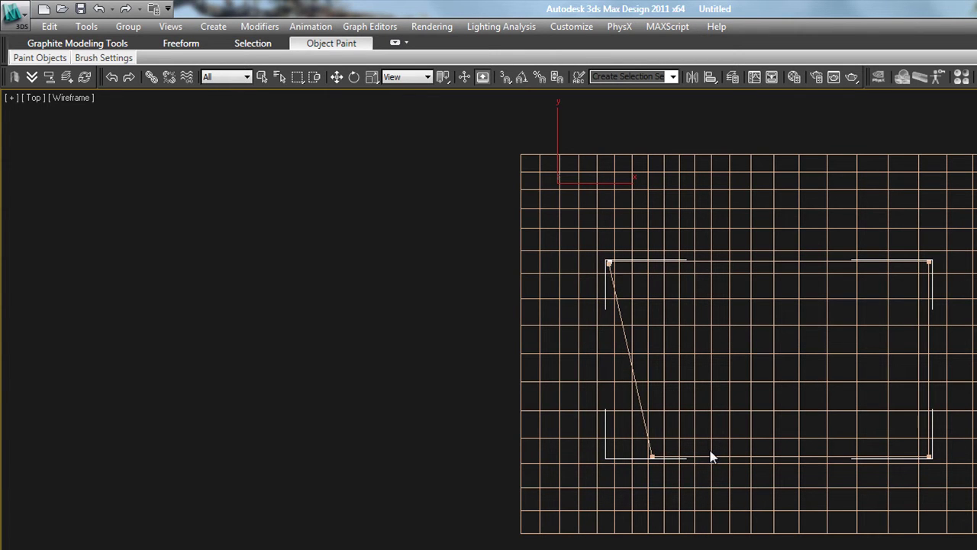
{"action": "left_click", "coordinate": [711, 453]}
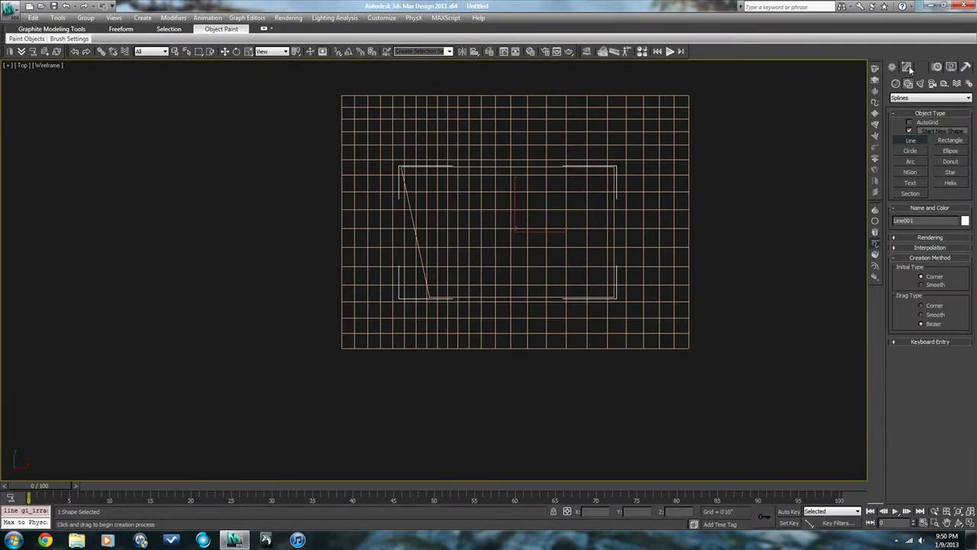
Step: Select all four vertices of the line and set their type to Corner
{"action": "left_click", "coordinate": [907, 68]}
{"action": "left_click", "coordinate": [915, 237]}
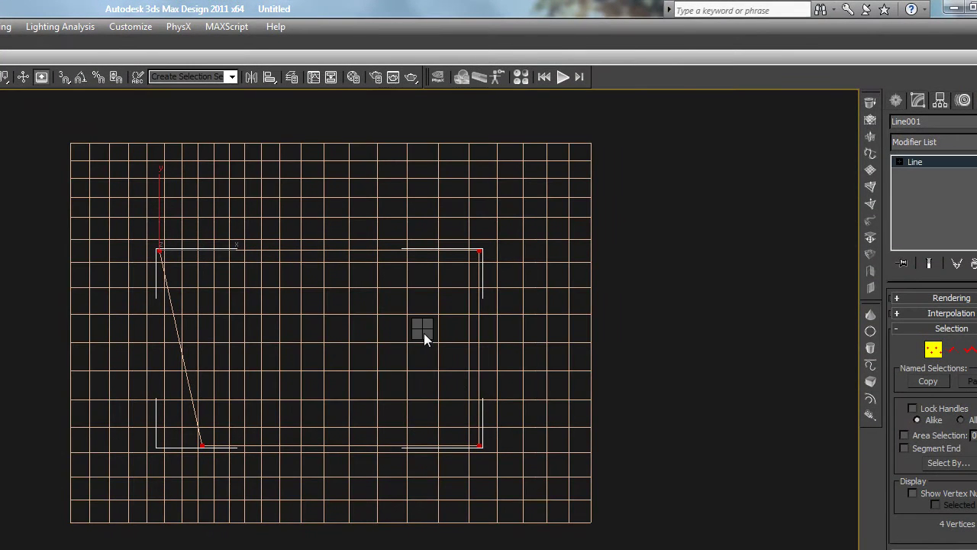
{"action": "right_click", "coordinate": [425, 333]}
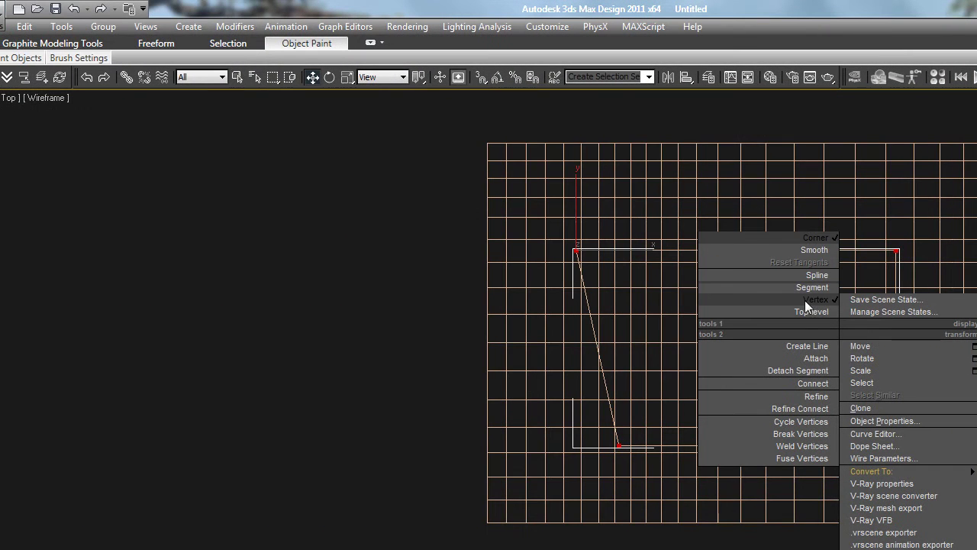
{"action": "left_click", "coordinate": [805, 238]}
{"action": "right_click", "coordinate": [496, 212]}
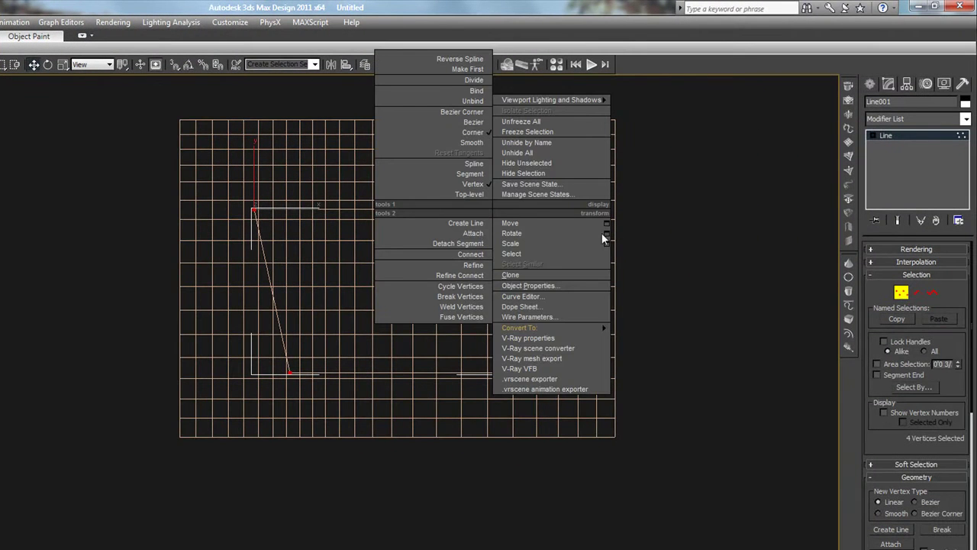
Step: Fillet all four corners of the line by about 1'3 1/32"
{"action": "scroll", "coordinate": [926, 403], "scroll_direction": "down", "scroll_amount": 5}
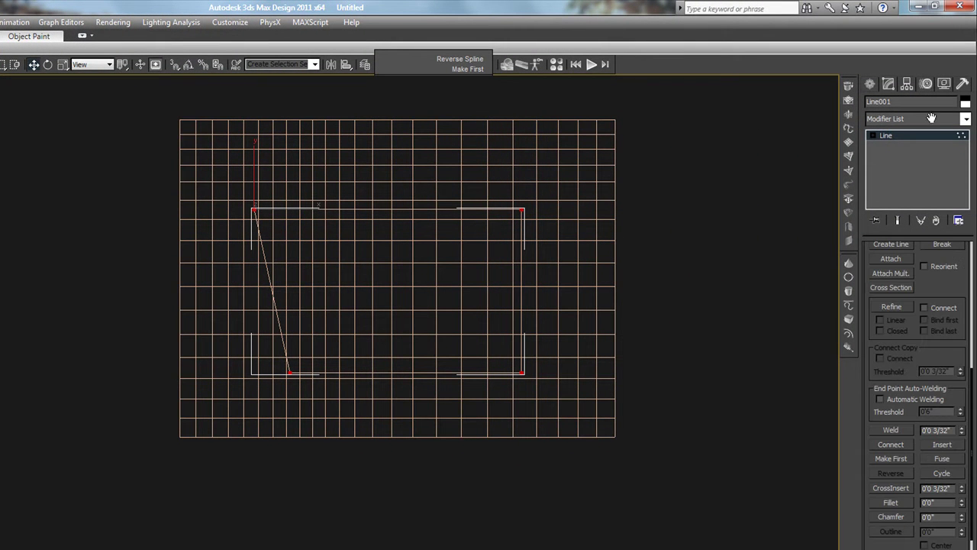
{"action": "left_click", "coordinate": [891, 502]}
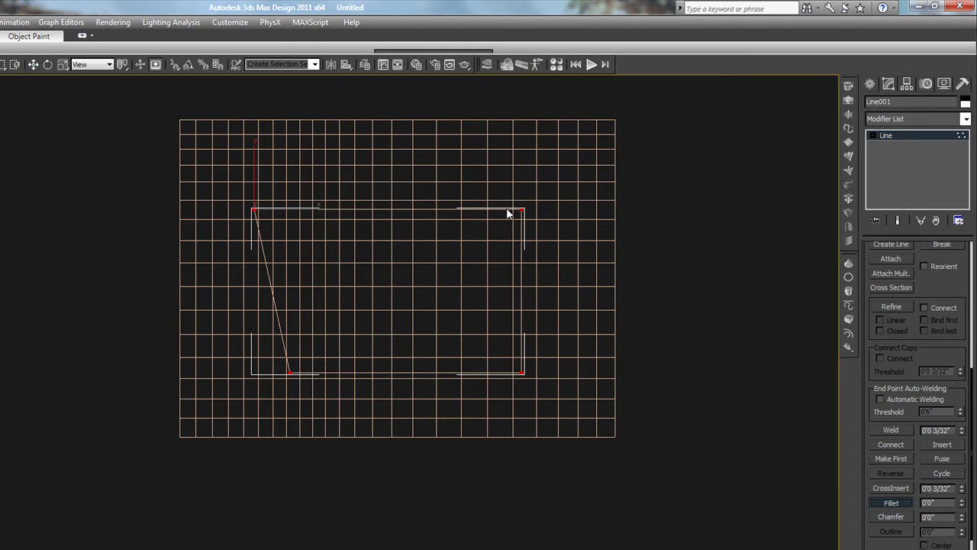
{"action": "left_click_drag", "start_coordinate": [526, 207], "coordinate": [519, 201]}
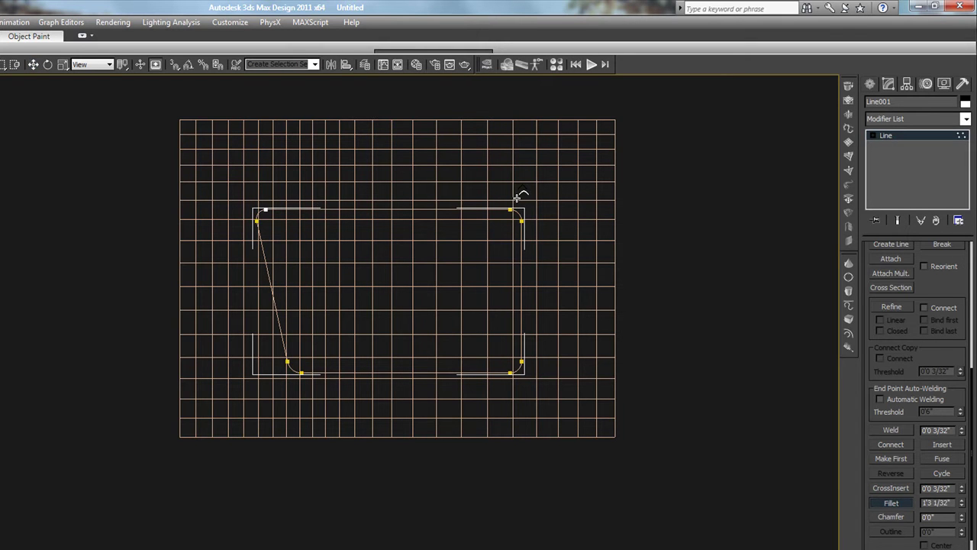
{"action": "scroll", "coordinate": [517, 262], "scroll_direction": "up", "scroll_amount": 2}
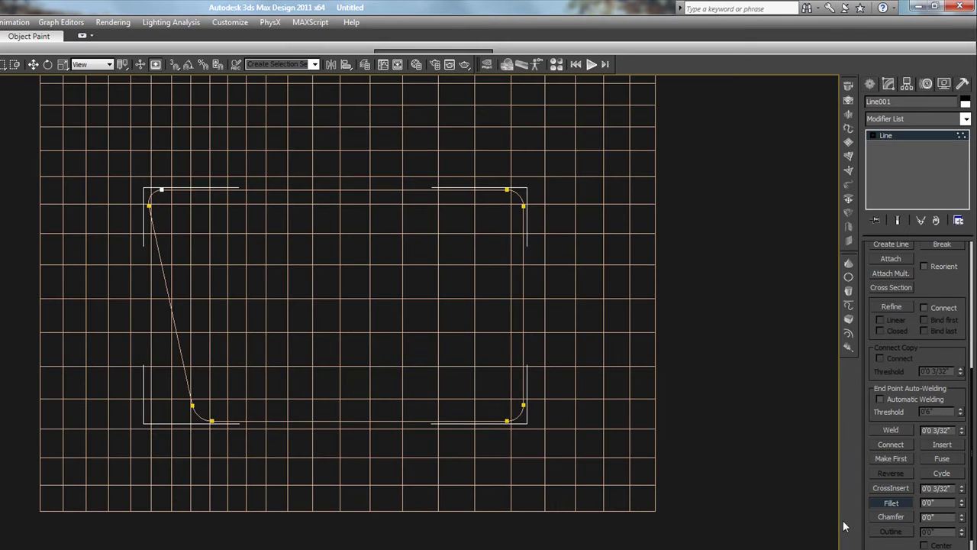
{"action": "left_click", "coordinate": [888, 502]}
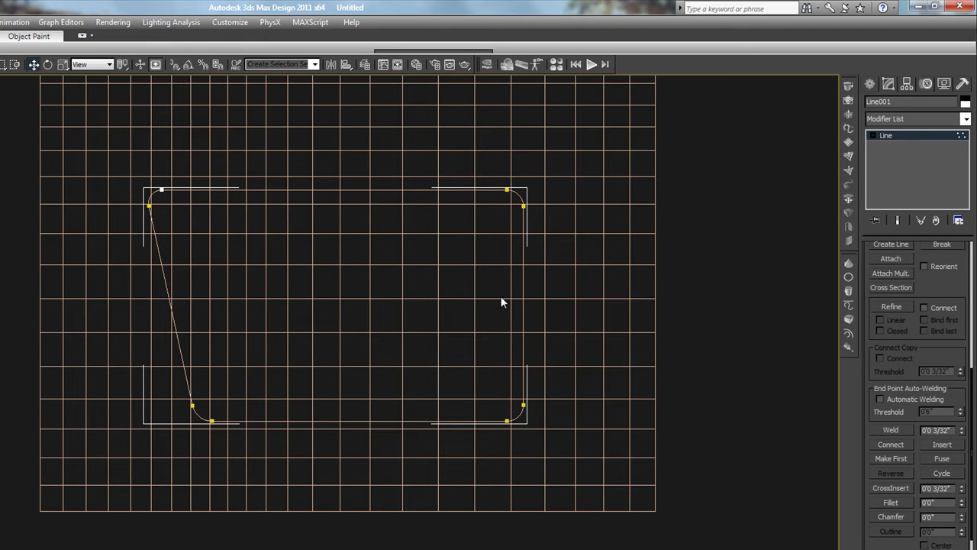
Step: Outline the whole rounded spline inward to add a second contour running parallel inside it
{"action": "left_click", "coordinate": [873, 137]}
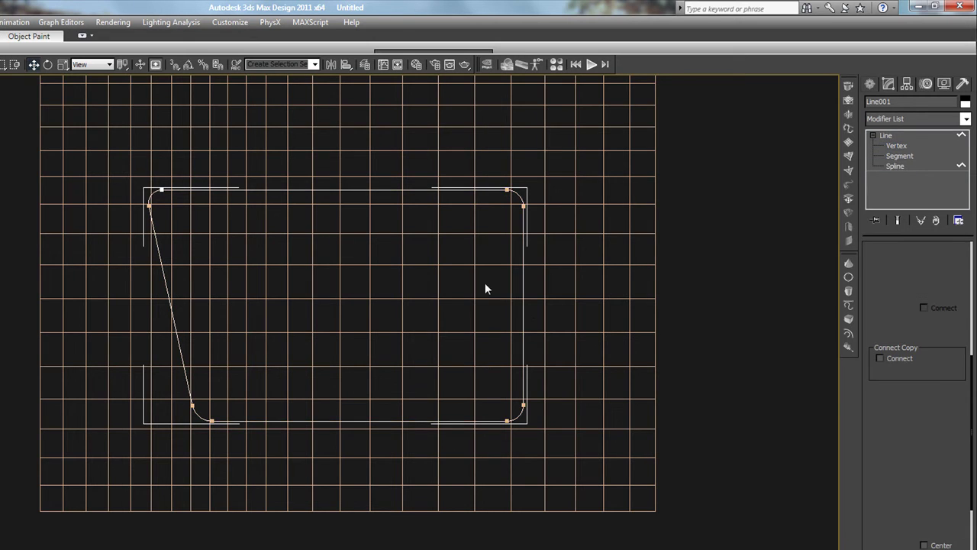
{"action": "key", "text": "3"}
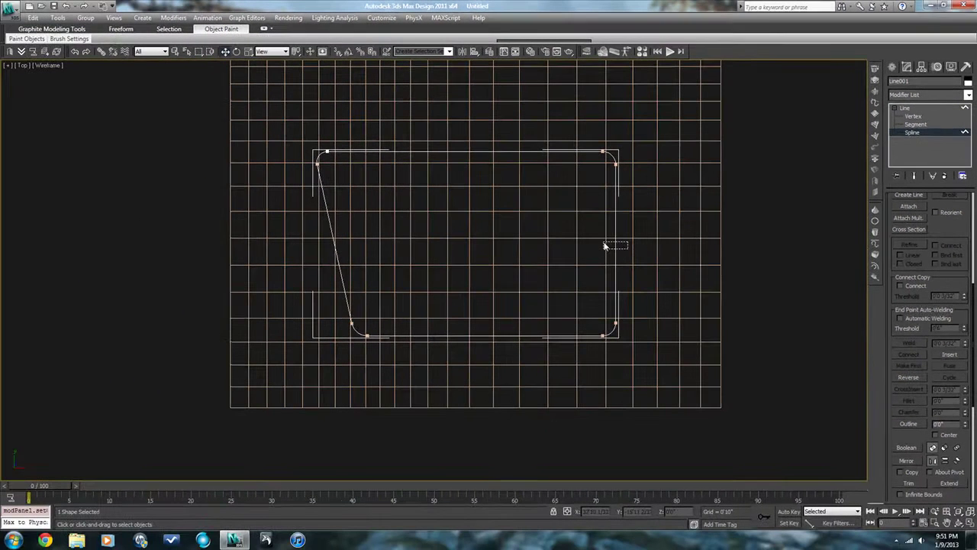
{"action": "left_click", "coordinate": [604, 245]}
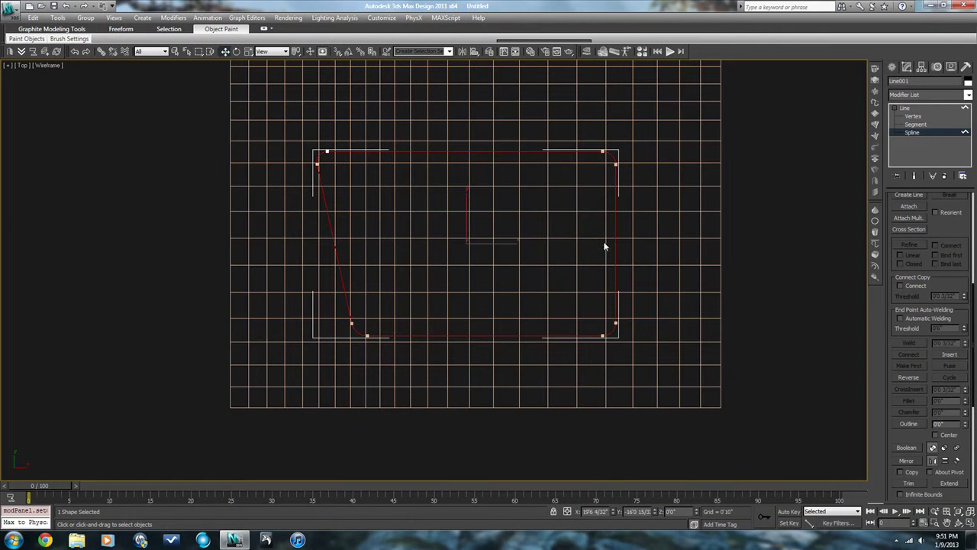
{"action": "left_click", "coordinate": [905, 425]}
{"action": "mouse_move", "coordinate": [616, 300]}
{"action": "left_mouse_down"}
{"action": "mouse_move", "coordinate": [618, 290]}
{"action": "mouse_move", "coordinate": [613, 311]}
{"action": "left_mouse_up"}
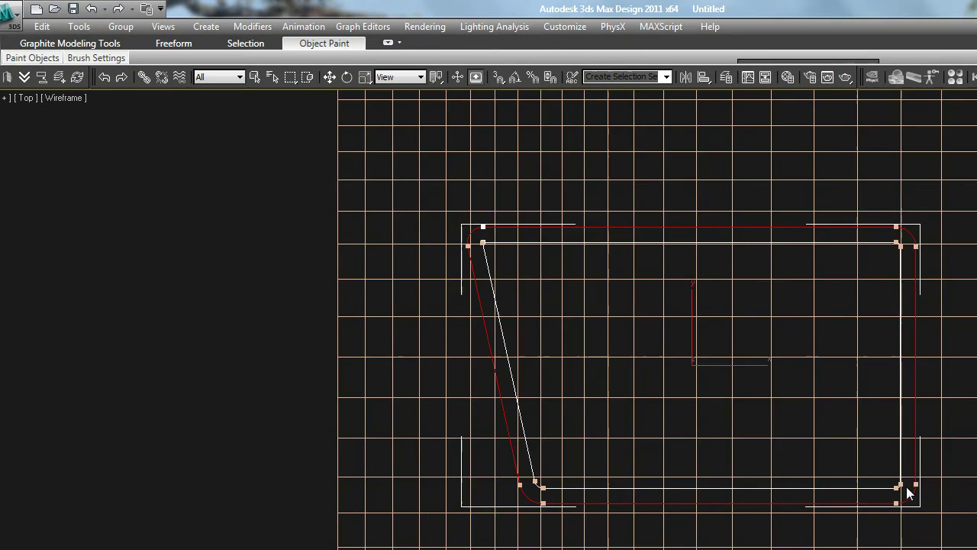
{"action": "scroll", "coordinate": [906, 487], "scroll_direction": "up", "scroll_amount": 3}
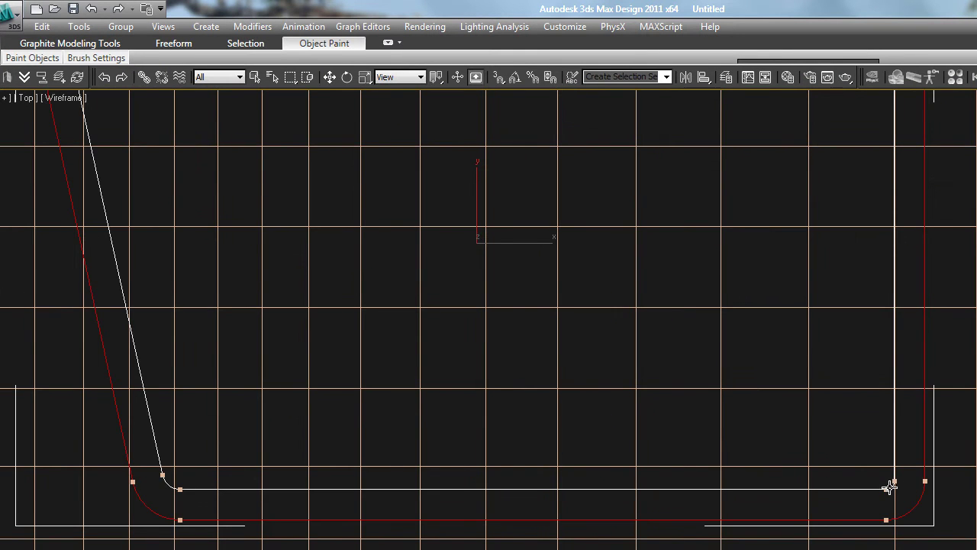
{"action": "scroll", "coordinate": [878, 432], "scroll_direction": "down", "scroll_amount": 3}
{"action": "middle_click_drag", "start_coordinate": [878, 432], "coordinate": [883, 465]}
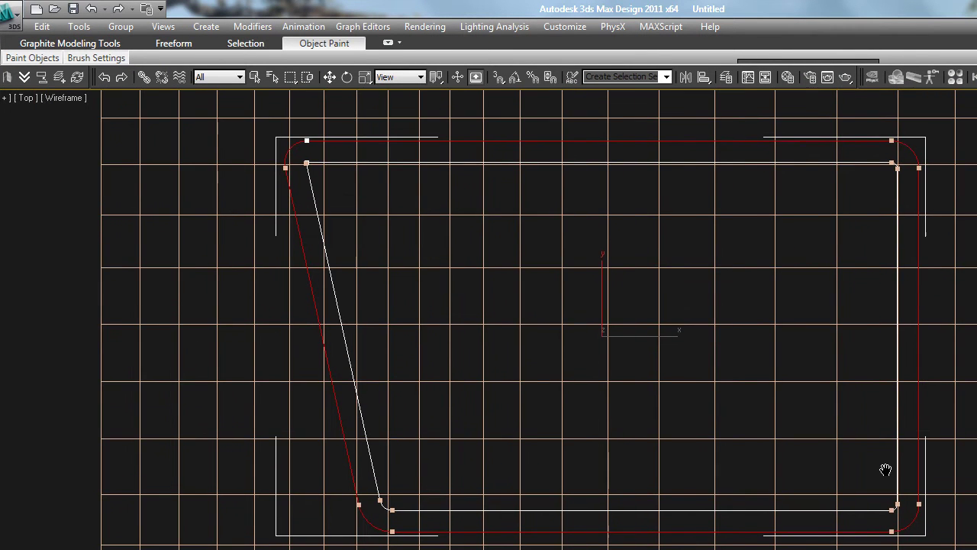
{"action": "scroll", "coordinate": [306, 156], "scroll_direction": "up", "scroll_amount": 10}
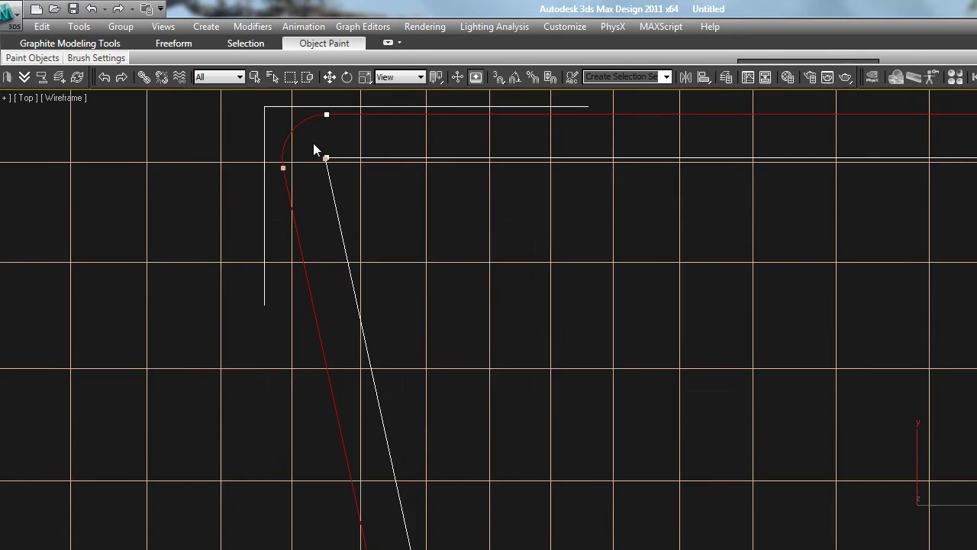
{"action": "scroll", "coordinate": [350, 156], "scroll_direction": "down", "scroll_amount": 8}
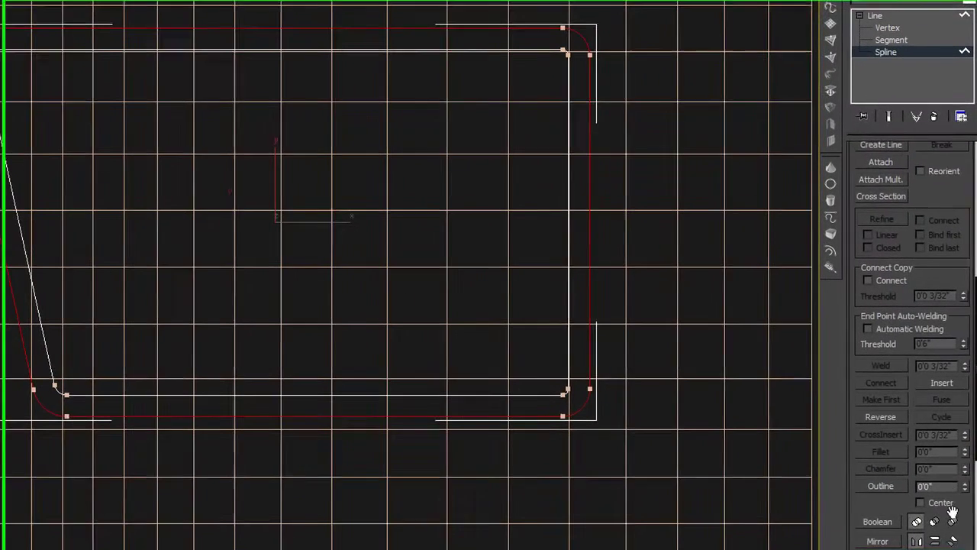
Step: Detach the outer contour spline as a separate shape, then leave spline editing and deselect everything
{"action": "left_click_drag", "start_coordinate": [913, 427], "coordinate": [918, 210]}
{"action": "left_click_drag", "start_coordinate": [897, 167], "coordinate": [901, 229]}
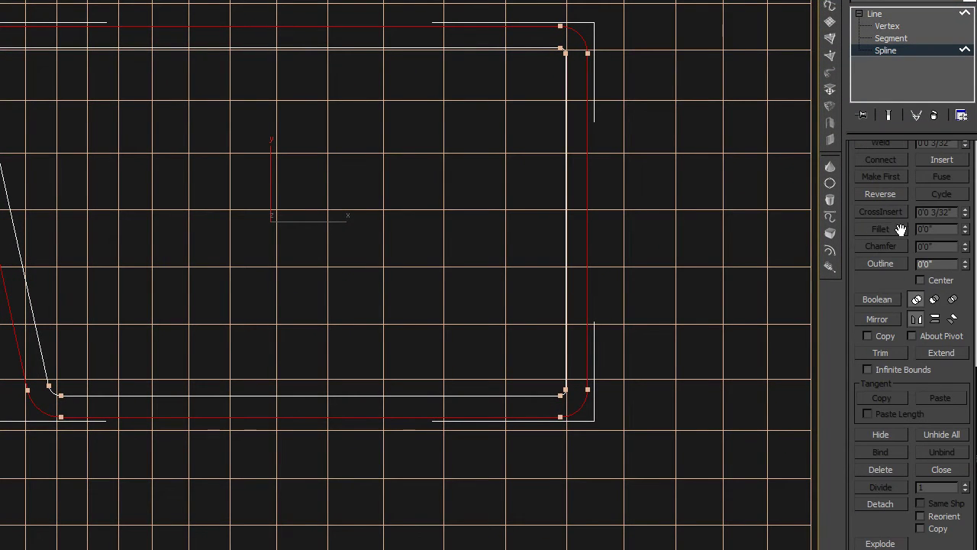
{"action": "left_click", "coordinate": [890, 501]}
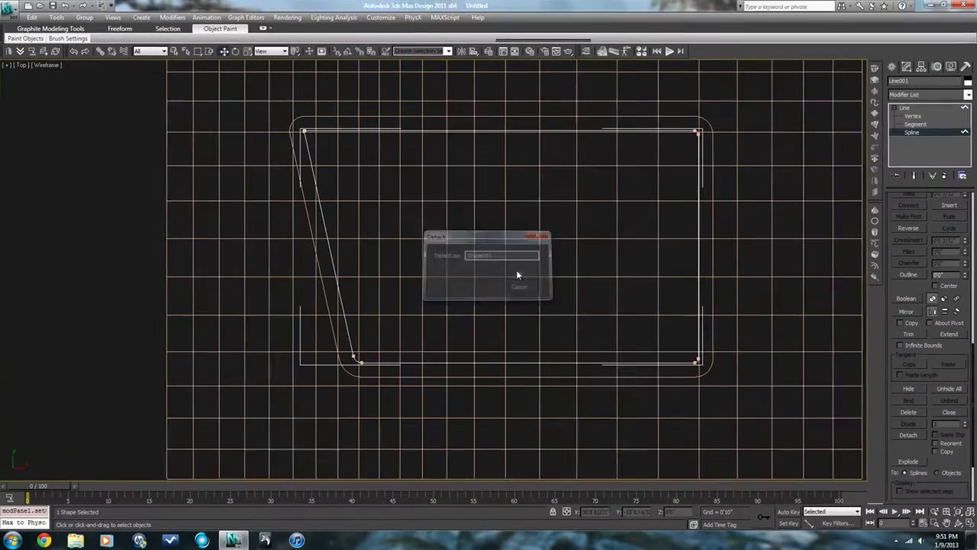
{"action": "left_click", "coordinate": [380, 267]}
{"action": "left_click", "coordinate": [916, 133]}
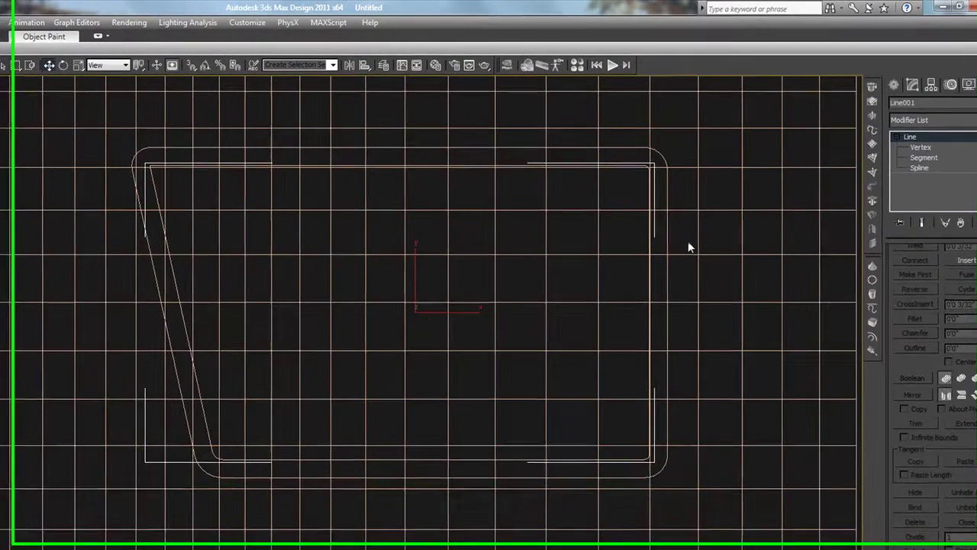
{"action": "left_click", "coordinate": [684, 246]}
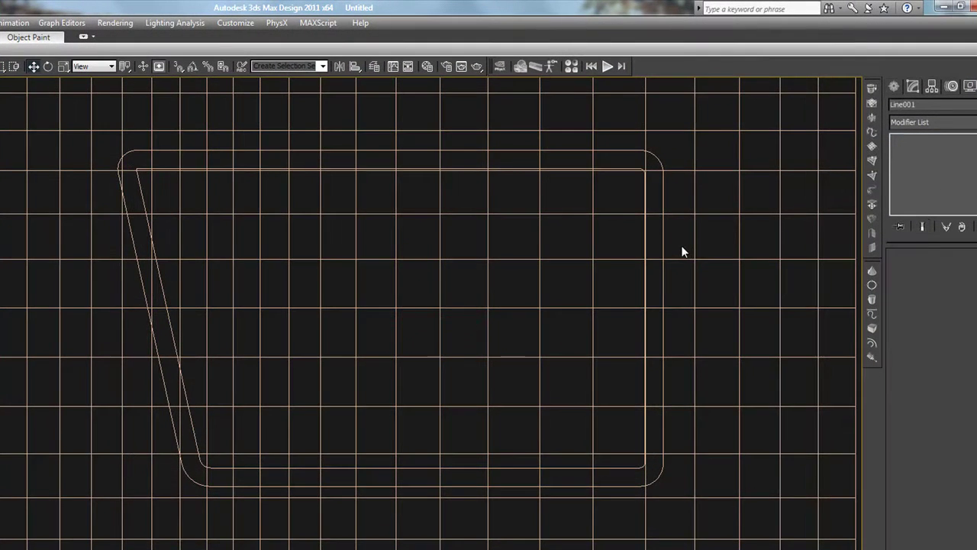
Step: Draw a closed four-corner line around the rounded contours, extending past the surface's sides and lower edge
{"action": "scroll", "coordinate": [678, 245], "scroll_direction": "down", "scroll_amount": 3}
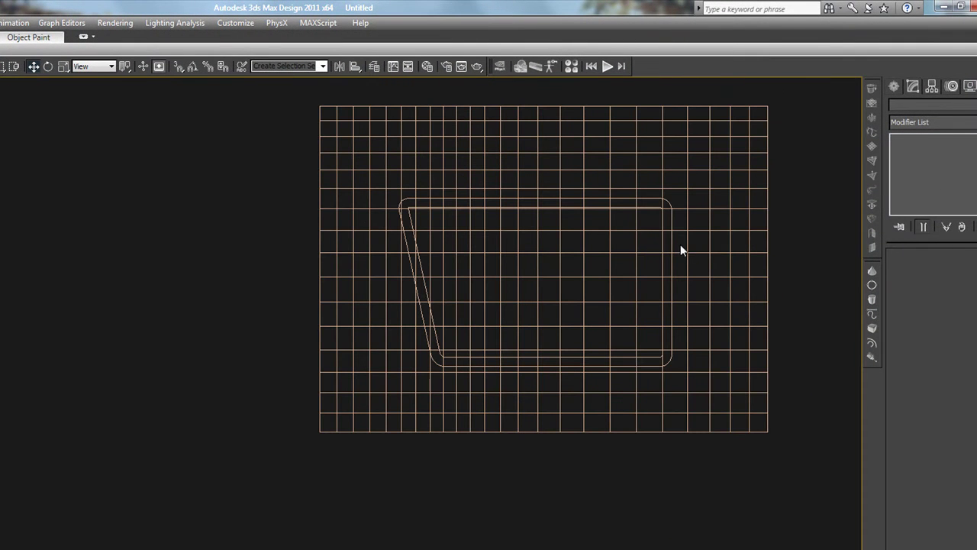
{"action": "left_click", "coordinate": [895, 85]}
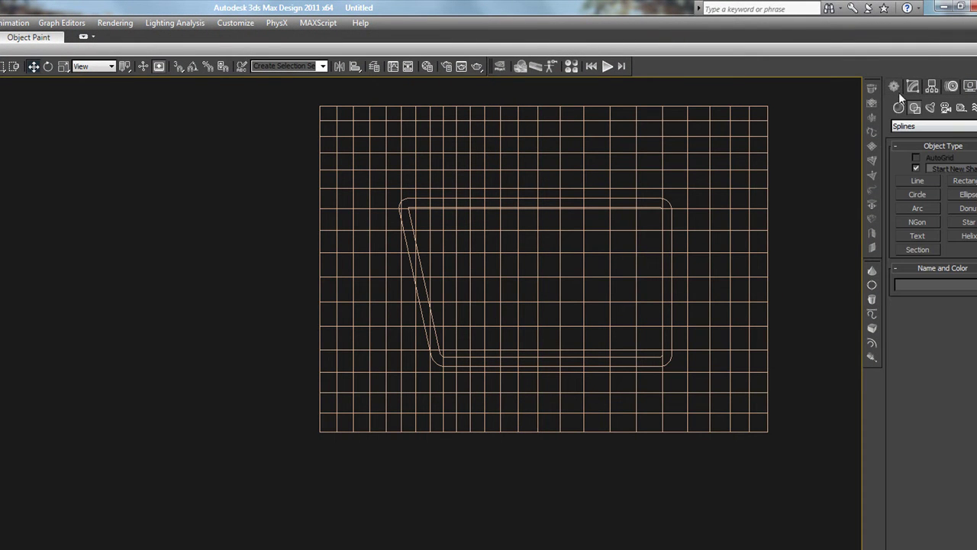
{"action": "left_click", "coordinate": [929, 177]}
{"action": "left_click", "coordinate": [301, 155]}
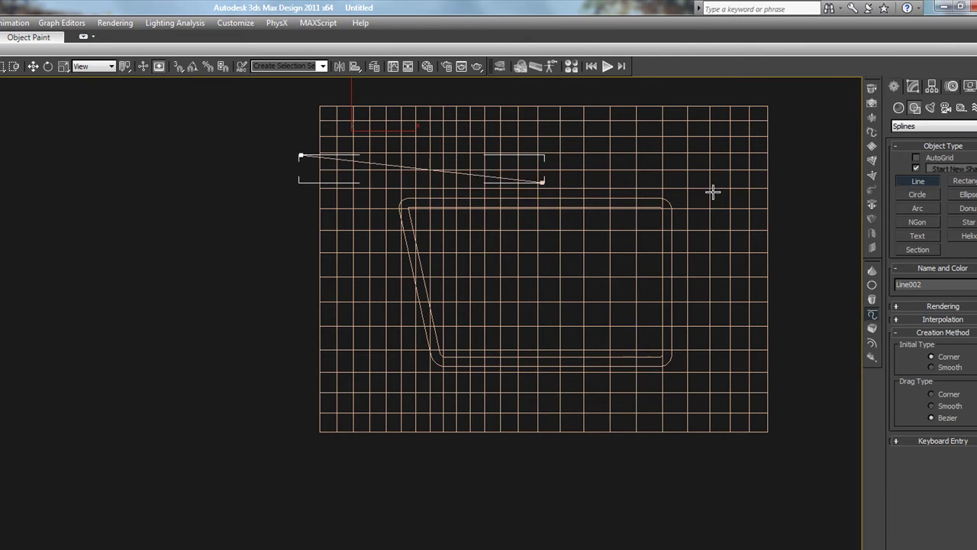
{"action": "left_click", "coordinate": [776, 185], "text": "shift"}
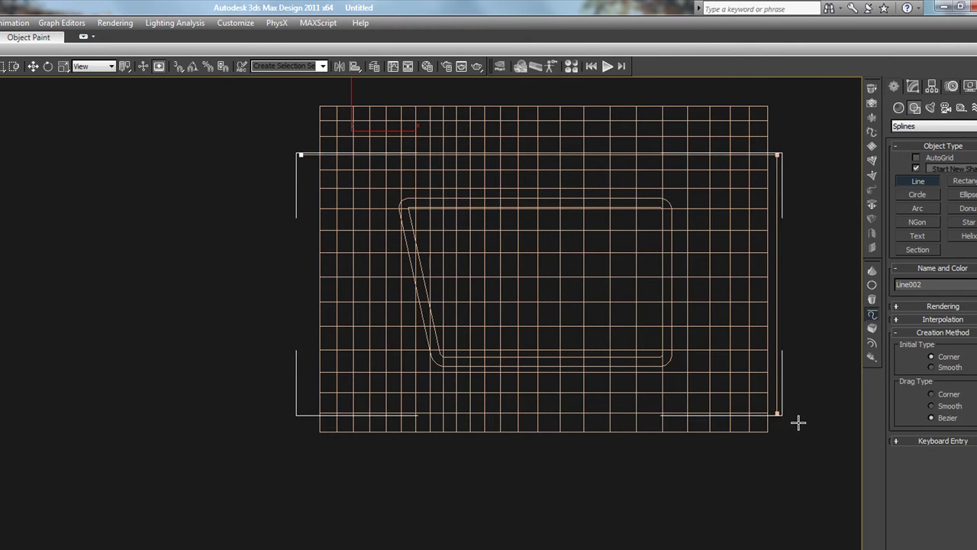
{"action": "left_click", "coordinate": [798, 461], "text": "shift"}
{"action": "left_click", "coordinate": [282, 390], "text": "shift"}
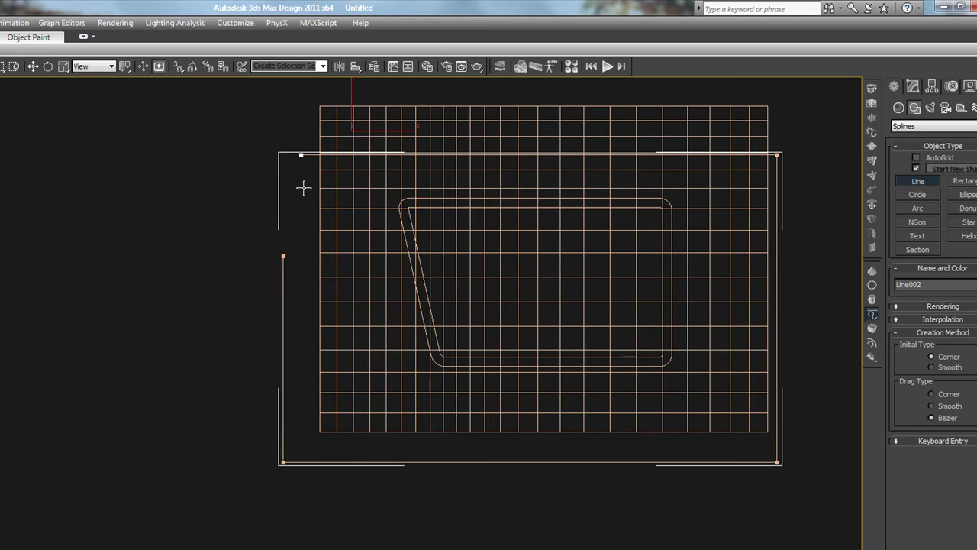
{"action": "left_click", "coordinate": [301, 157]}
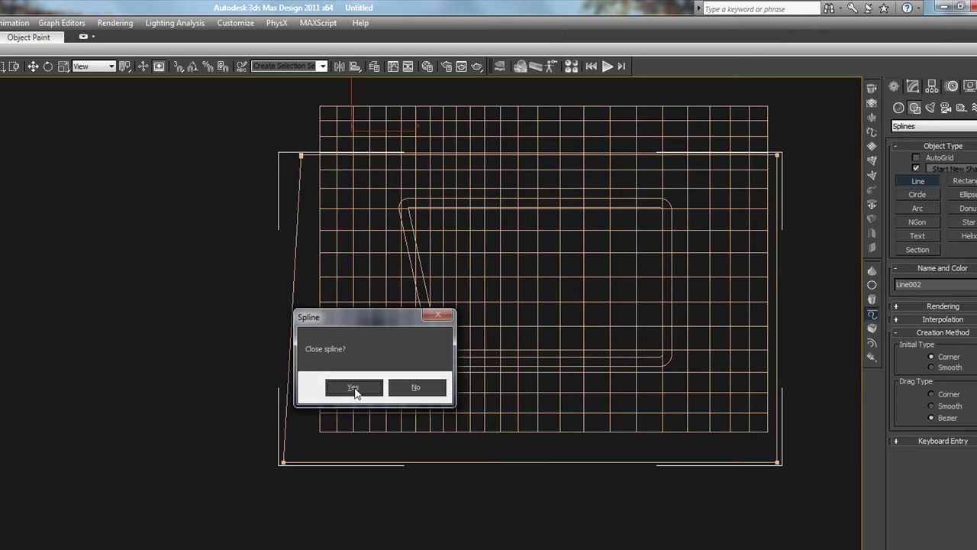
{"action": "left_click", "coordinate": [354, 387]}
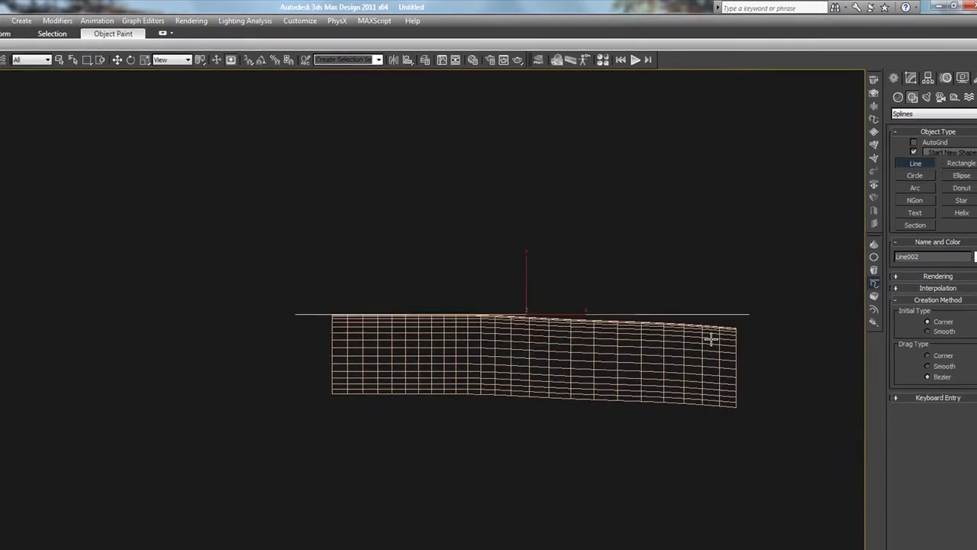
Step: Raise the large four-corner line and both rounded contours above the surface in the front view
{"action": "key", "text": "z"}
{"action": "key", "text": "w"}
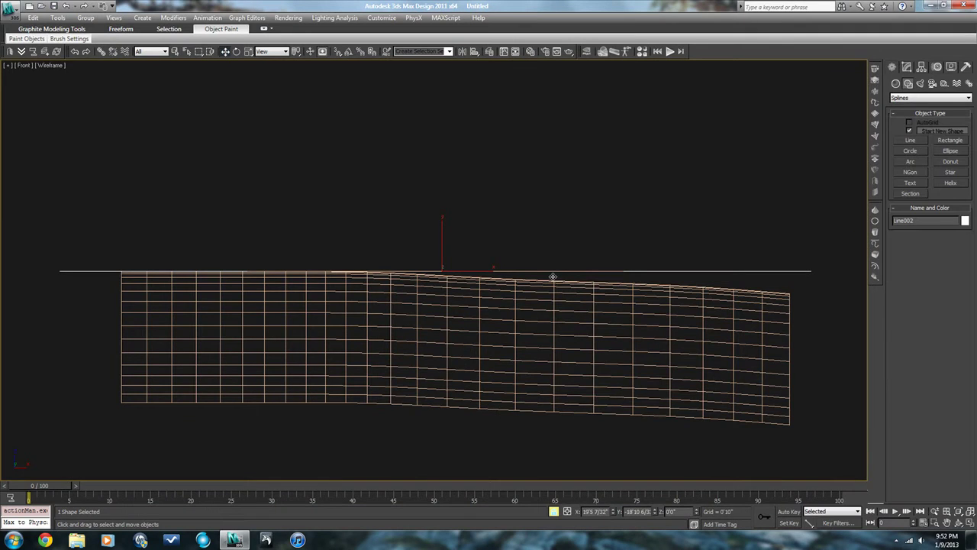
{"action": "left_click_drag", "start_coordinate": [553, 276], "coordinate": [550, 247]}
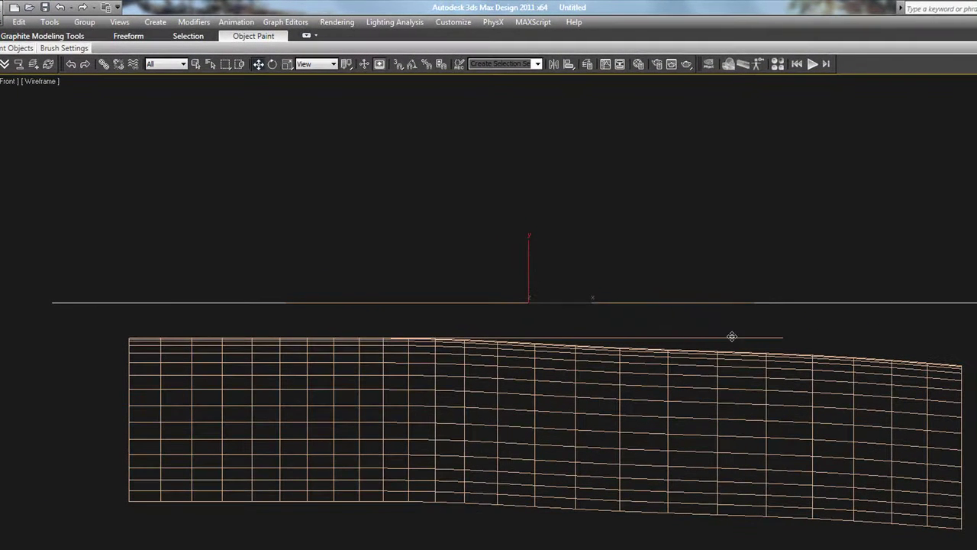
{"action": "left_click", "coordinate": [719, 337]}
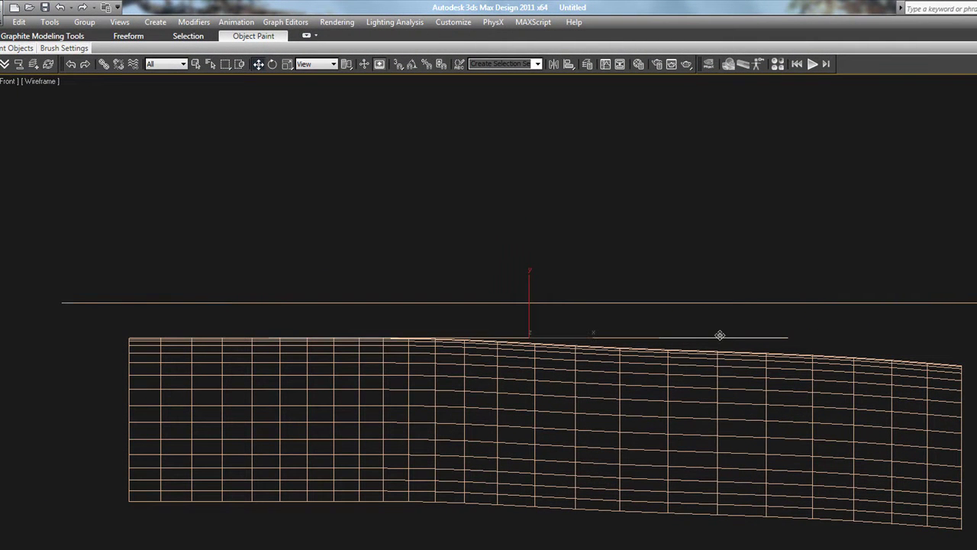
{"action": "left_click_drag", "start_coordinate": [719, 337], "coordinate": [713, 290]}
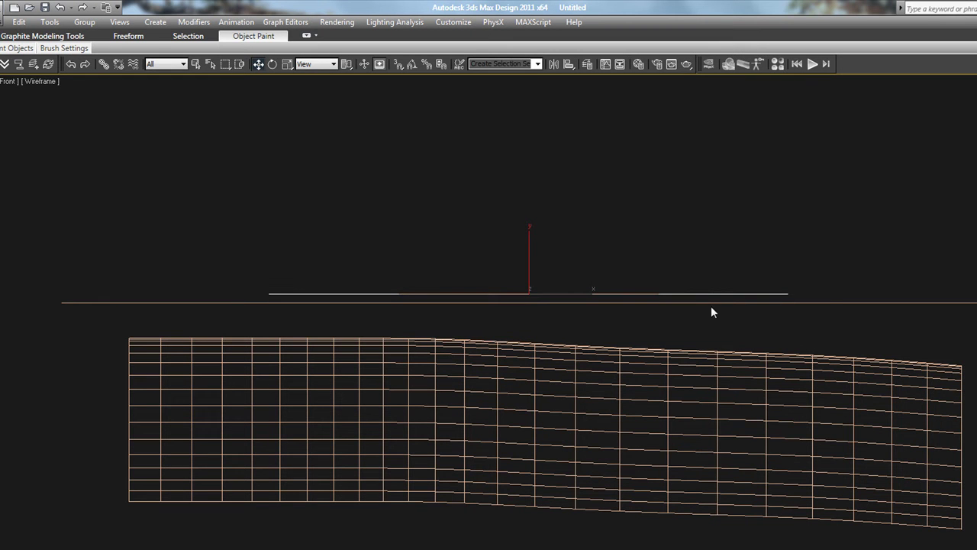
{"action": "scroll", "coordinate": [712, 306], "scroll_direction": "down", "scroll_amount": 3}
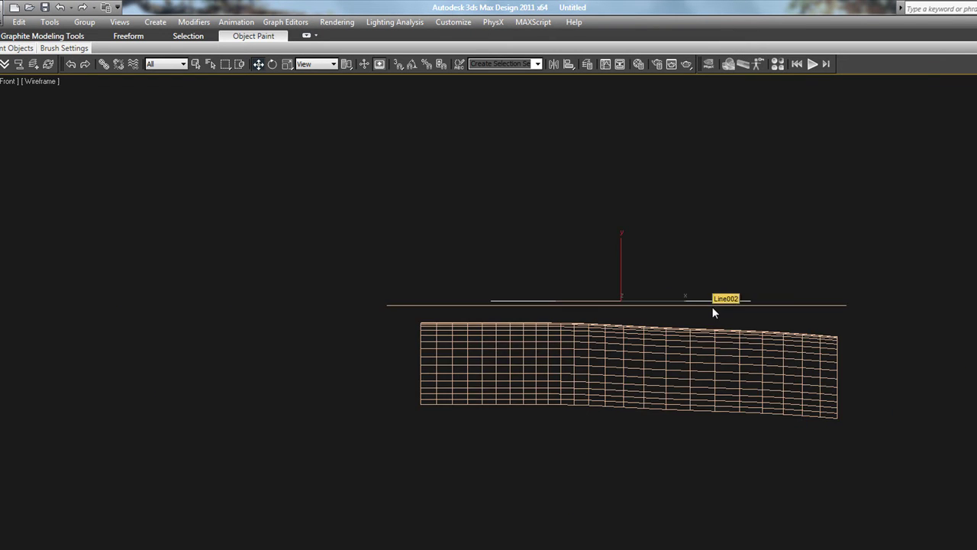
Step: Examine how the raised splines sit over the surface from the top and from an angled view
{"action": "middle_click_drag", "start_coordinate": [712, 307], "coordinate": [781, 334], "text": "alt"}
{"action": "key", "text": "t"}
{"action": "scroll", "coordinate": [774, 328], "scroll_direction": "down", "scroll_amount": 10}
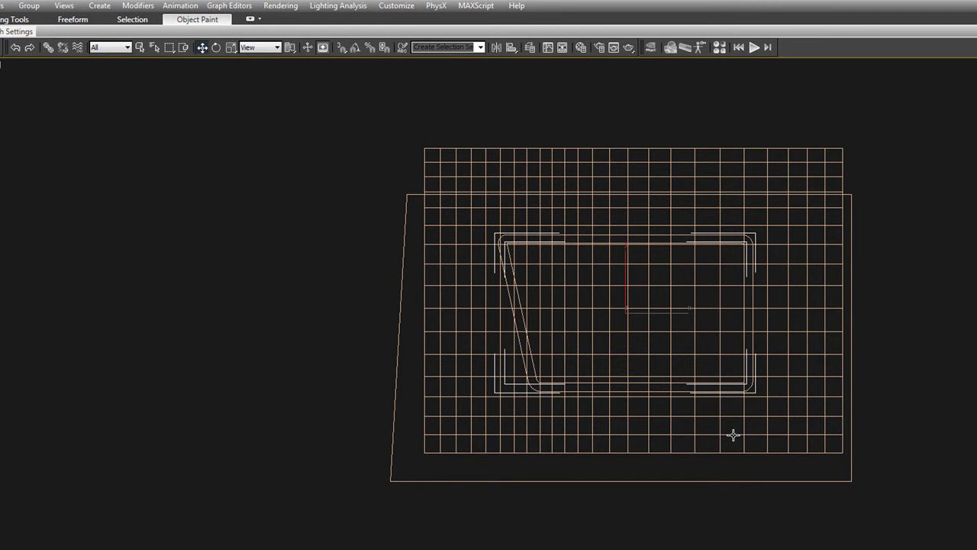
{"action": "middle_click_drag", "start_coordinate": [743, 434], "coordinate": [814, 360], "text": "alt"}
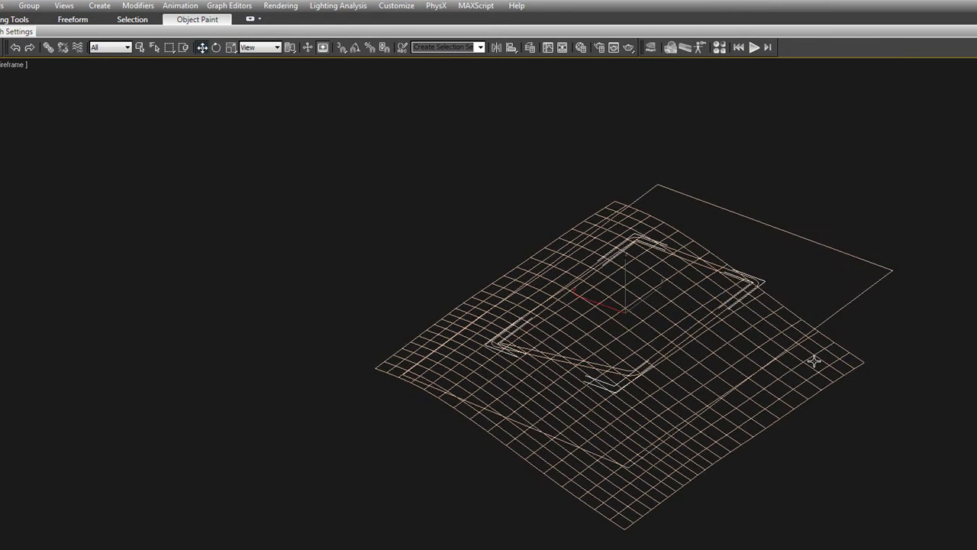
{"action": "left_click", "coordinate": [822, 215]}
{"action": "left_click", "coordinate": [787, 310]}
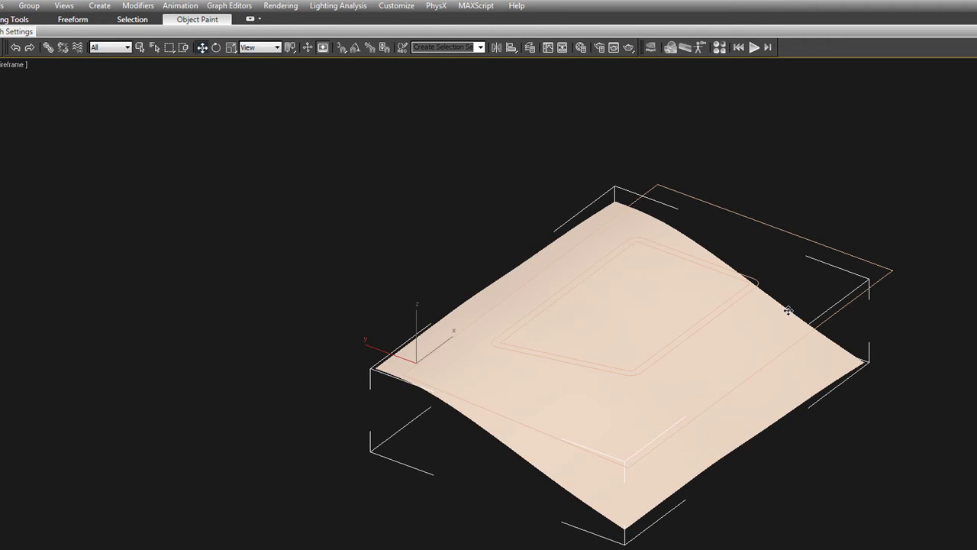
{"action": "left_click", "coordinate": [799, 300]}
{"action": "left_click", "coordinate": [787, 308]}
{"action": "left_click", "coordinate": [789, 297]}
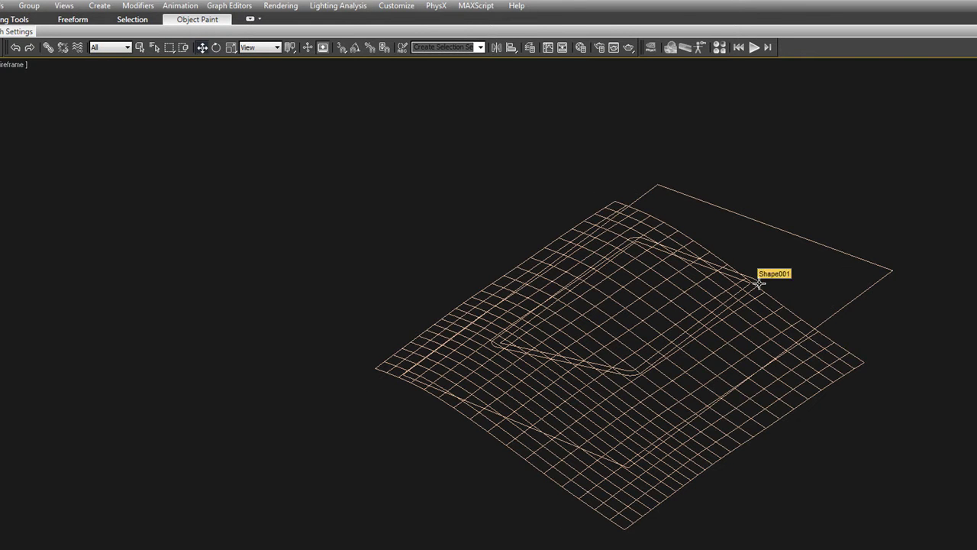
Step: Edit the surface's Editable Poly vertices in the right view and raise the middle vertex row to soften the slope
{"action": "left_click", "coordinate": [778, 302]}
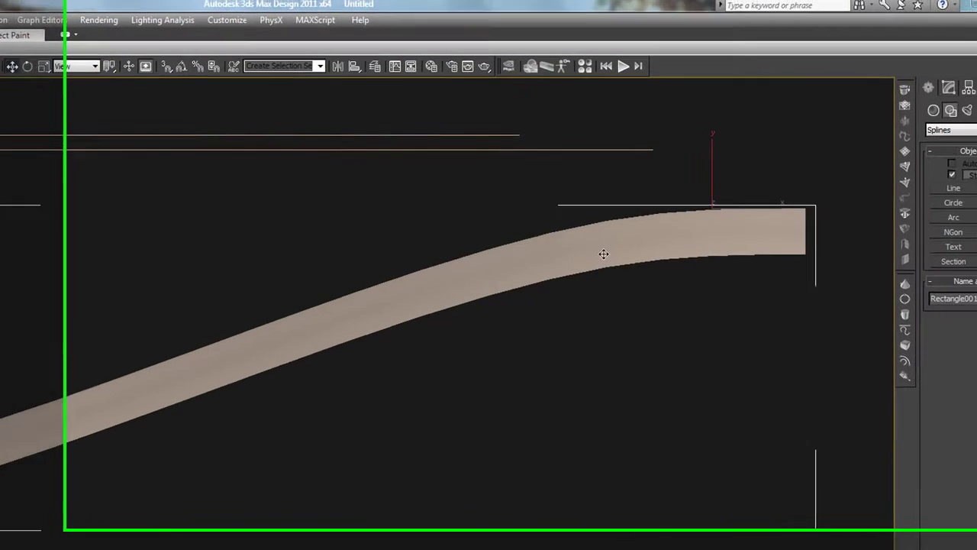
{"action": "left_click", "coordinate": [911, 95]}
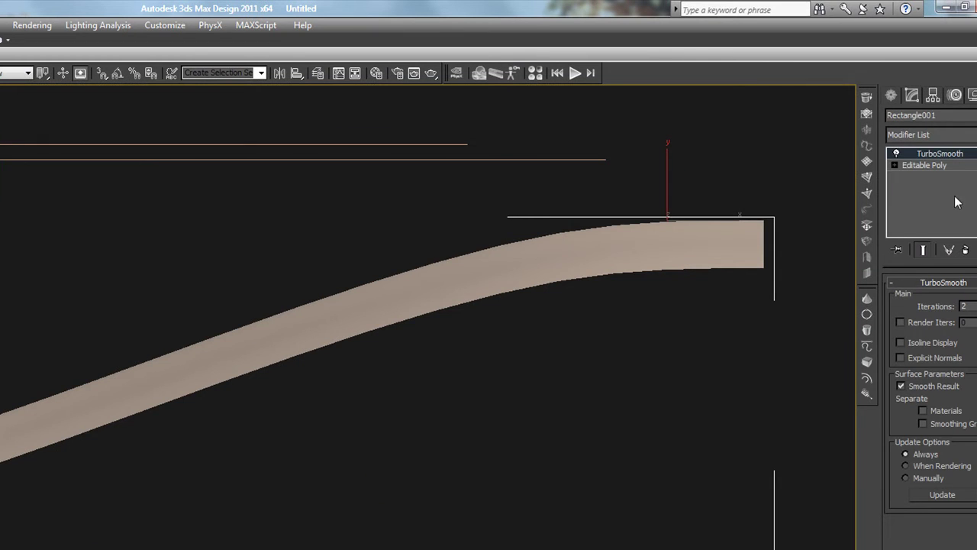
{"action": "left_click", "coordinate": [895, 165]}
{"action": "left_click", "coordinate": [915, 178]}
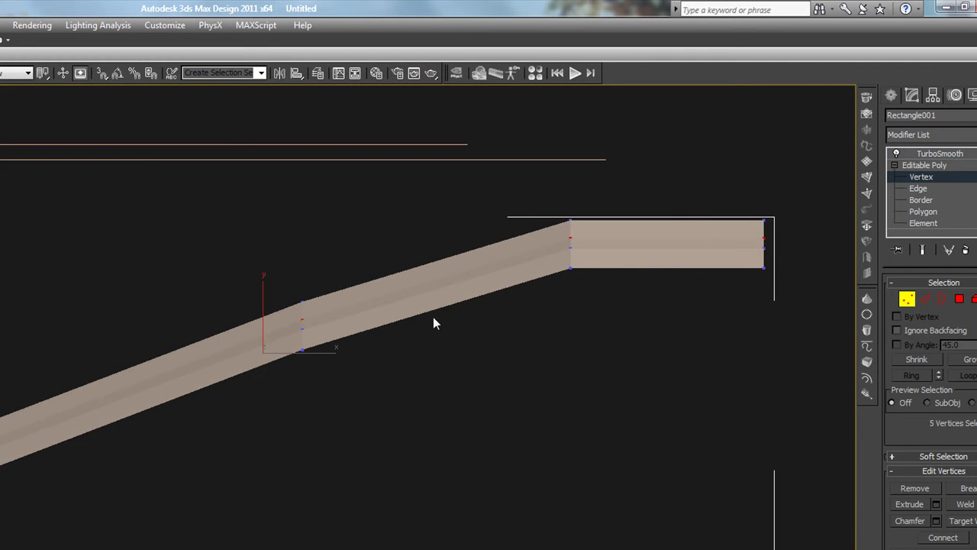
{"action": "scroll", "coordinate": [405, 321], "scroll_direction": "down", "scroll_amount": 3}
{"action": "left_click_drag", "start_coordinate": [364, 315], "coordinate": [355, 279]}
Step: Raise the two lowest vertex rows to flatten the surface, with an extra lift for the end row, and leave vertex editing
{"action": "left_click_drag", "start_coordinate": [227, 422], "coordinate": [31, 360]}
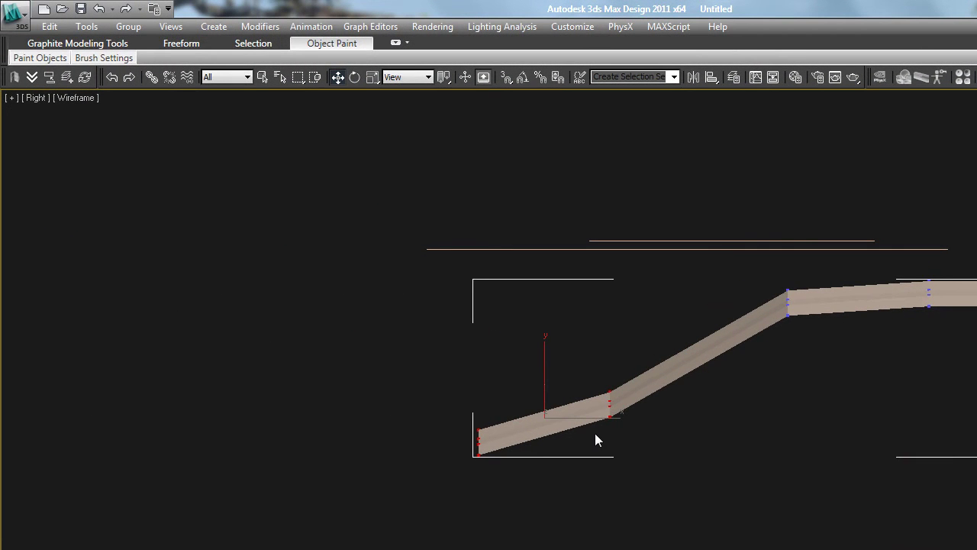
{"action": "left_click_drag", "start_coordinate": [603, 386], "coordinate": [589, 315]}
{"action": "left_click_drag", "start_coordinate": [490, 380], "coordinate": [471, 320]}
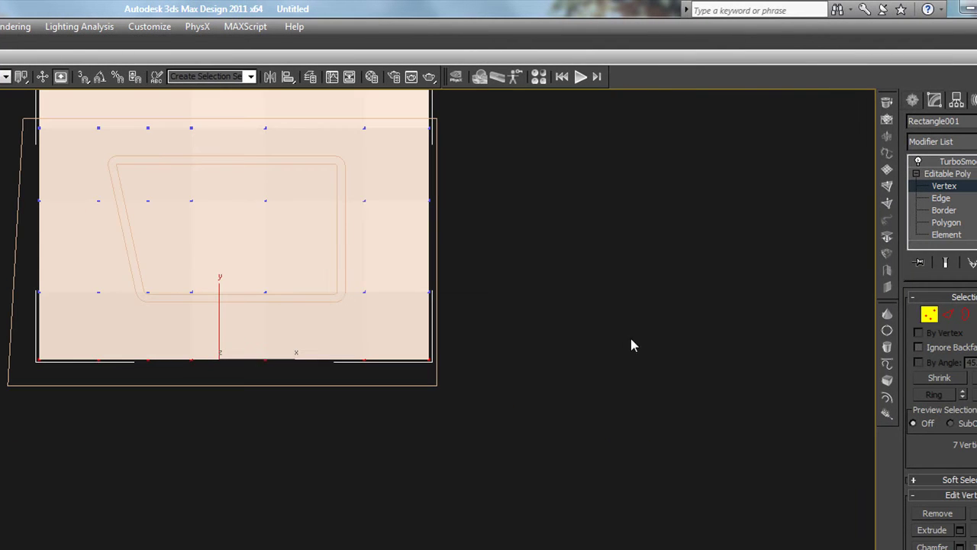
{"action": "left_click", "coordinate": [929, 314]}
Step: Select the large four-corner line and bring up the Compound Objects creation types, including ShapeMerge
{"action": "middle_click_drag", "start_coordinate": [566, 270], "coordinate": [549, 394]}
{"action": "middle_click_drag", "start_coordinate": [436, 395], "coordinate": [500, 321], "text": "alt"}
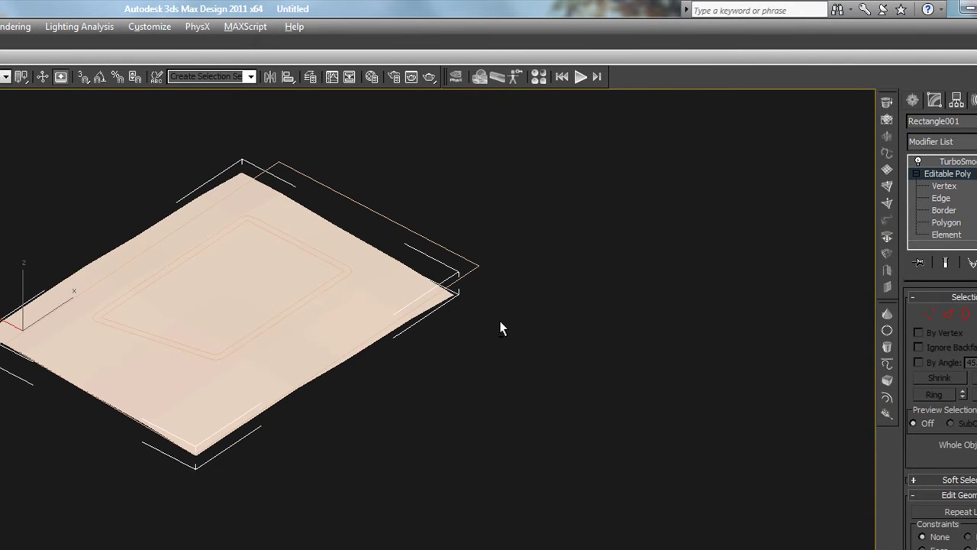
{"action": "left_click", "coordinate": [501, 238]}
{"action": "key", "text": "F3"}
{"action": "scroll", "coordinate": [348, 204], "scroll_direction": "up", "scroll_amount": 2}
{"action": "left_click", "coordinate": [361, 204]}
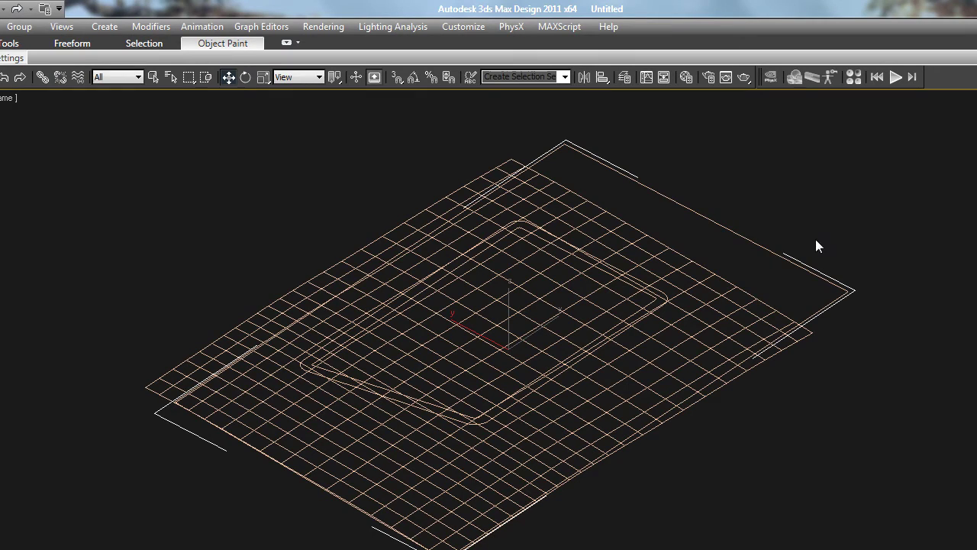
{"action": "middle_click_drag", "start_coordinate": [773, 246], "coordinate": [878, 275]}
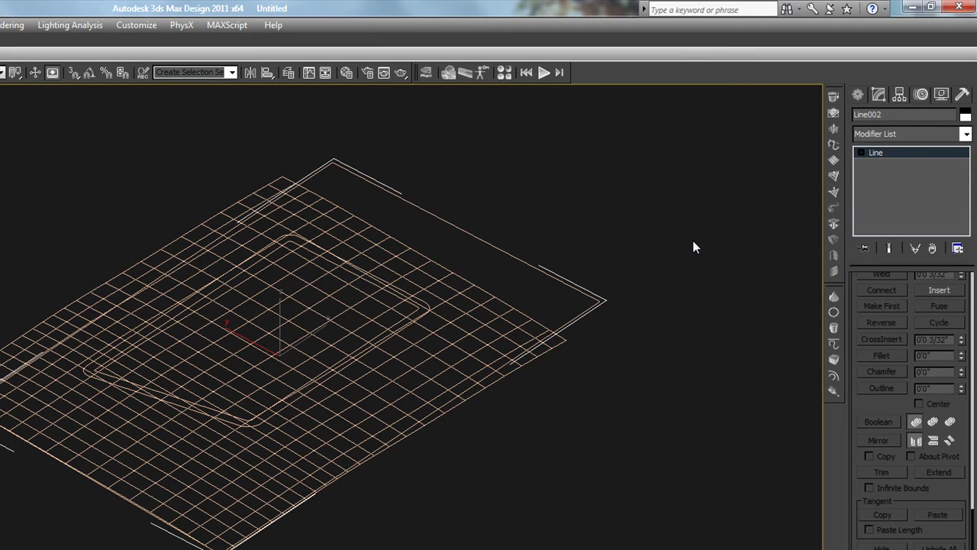
{"action": "left_click", "coordinate": [858, 93]}
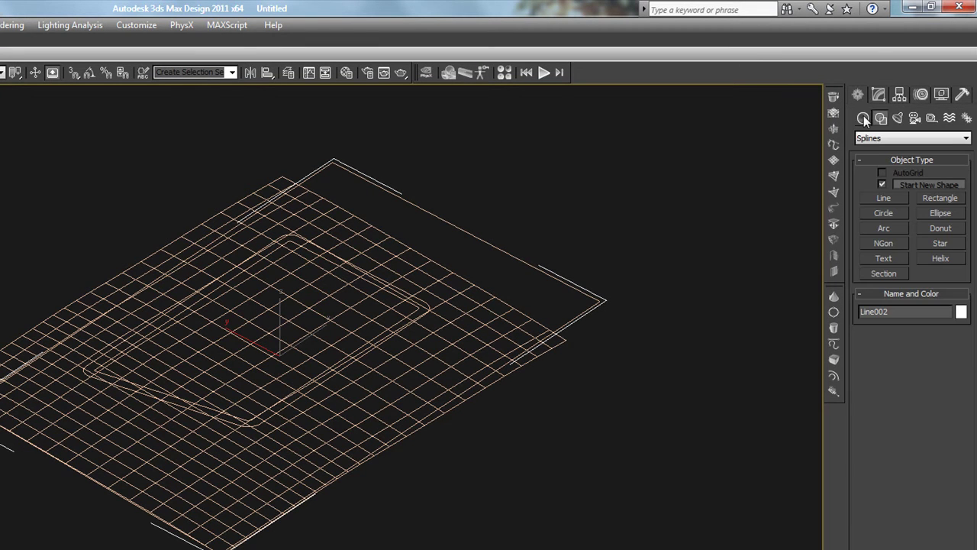
{"action": "left_click", "coordinate": [863, 118]}
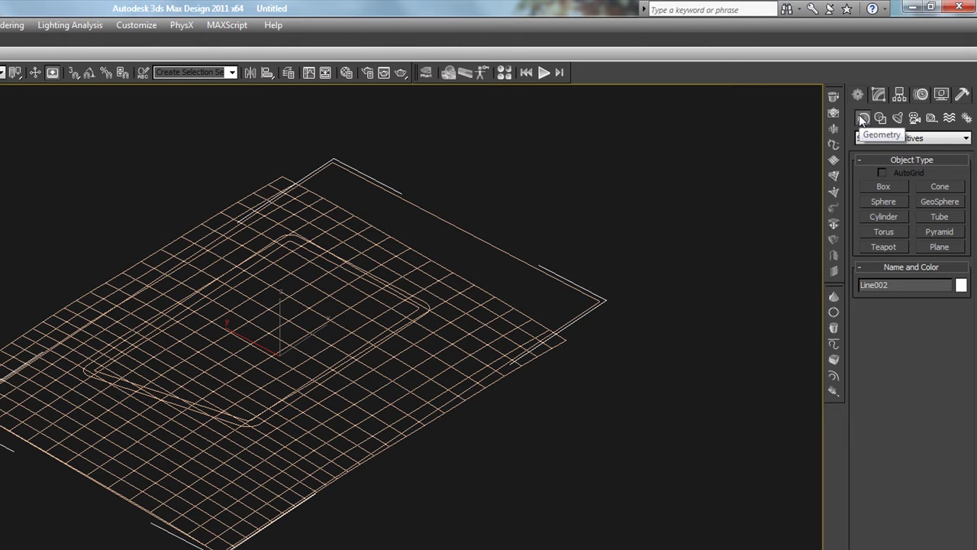
{"action": "left_click", "coordinate": [965, 139]}
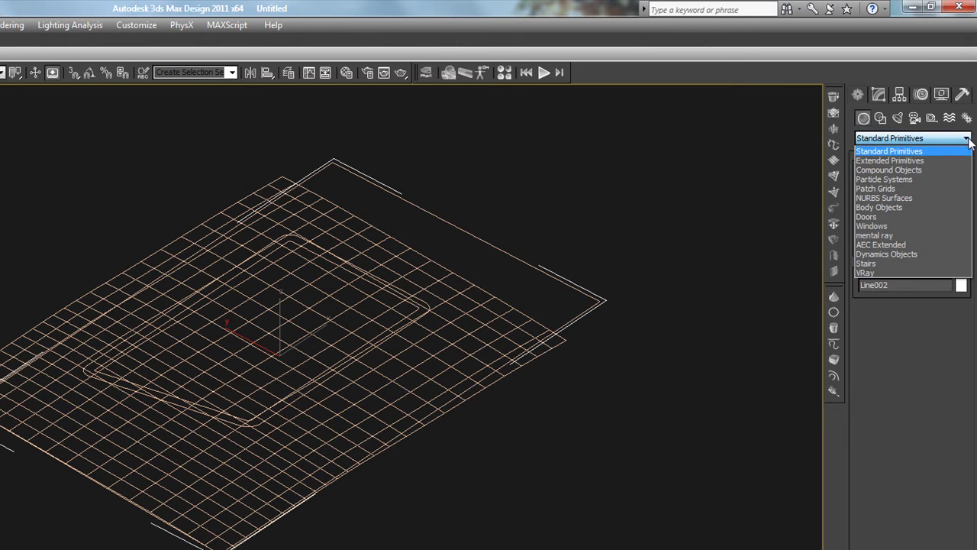
{"action": "left_click", "coordinate": [918, 169]}
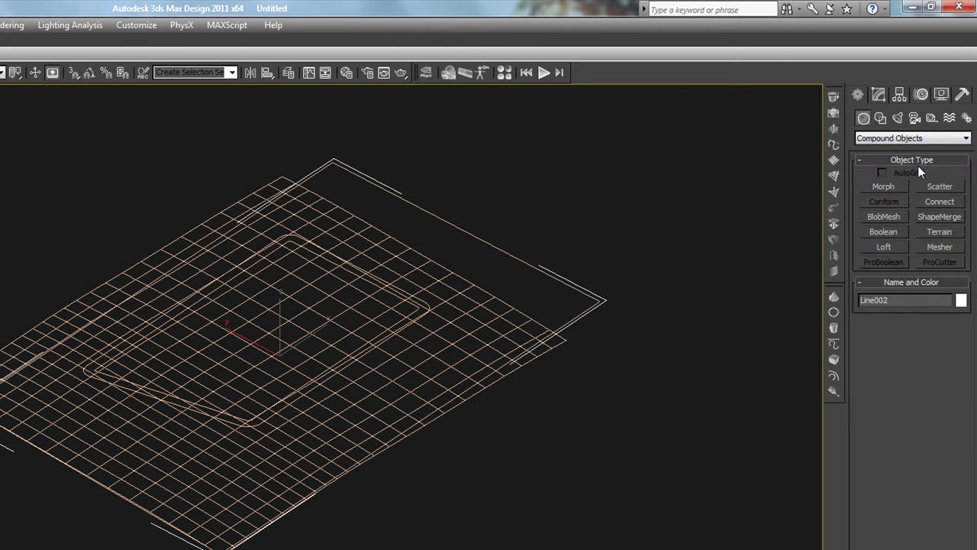
{"action": "left_click", "coordinate": [941, 217]}
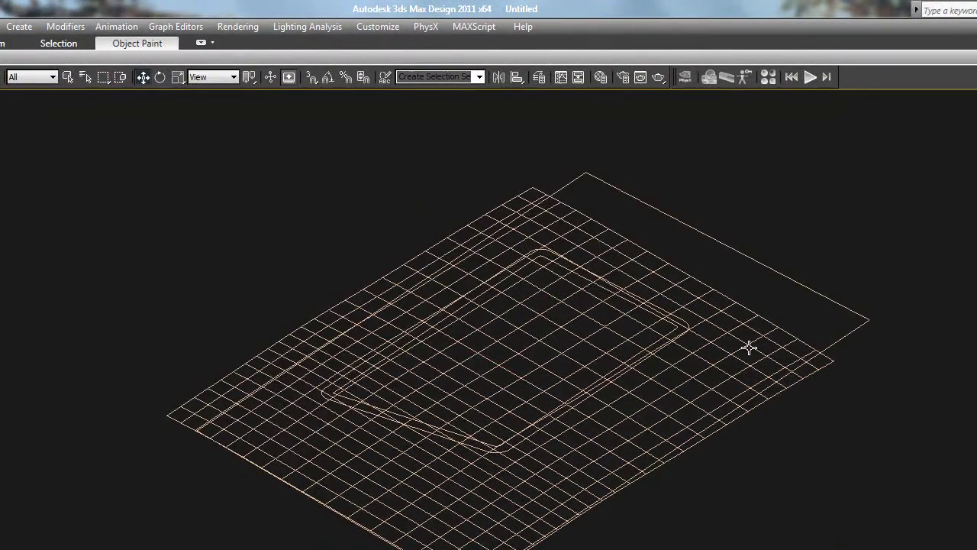
Step: Select the surface and convert it to an Editable Mesh
{"action": "left_click", "coordinate": [749, 349]}
{"action": "key", "text": "F3"}
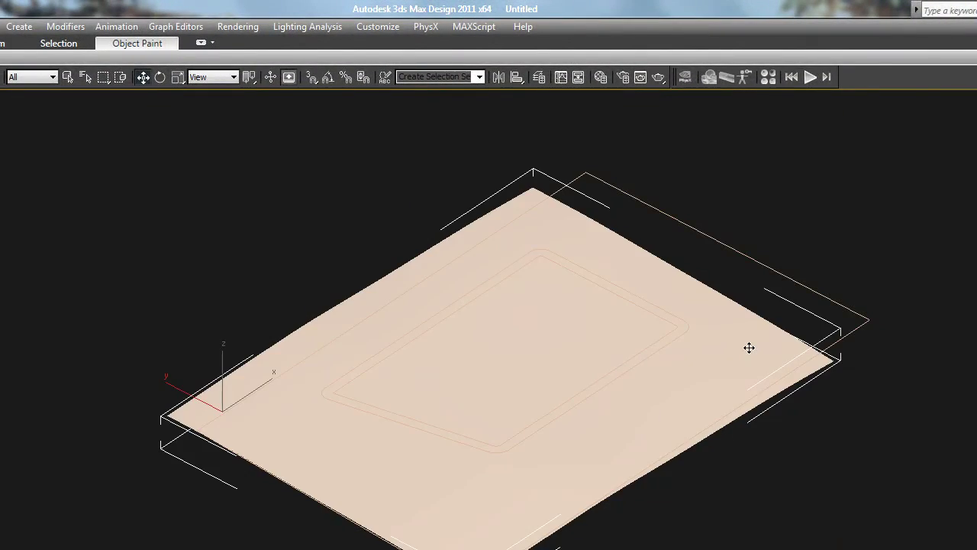
{"action": "right_click", "coordinate": [748, 349]}
{"action": "mouse_move", "coordinate": [814, 489]}
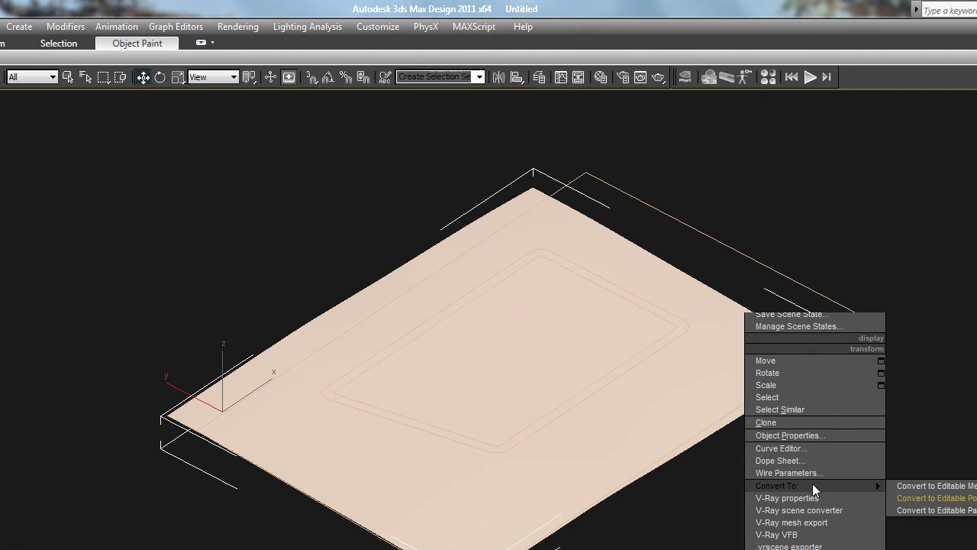
{"action": "left_click", "coordinate": [928, 484]}
{"action": "key", "text": "F3"}
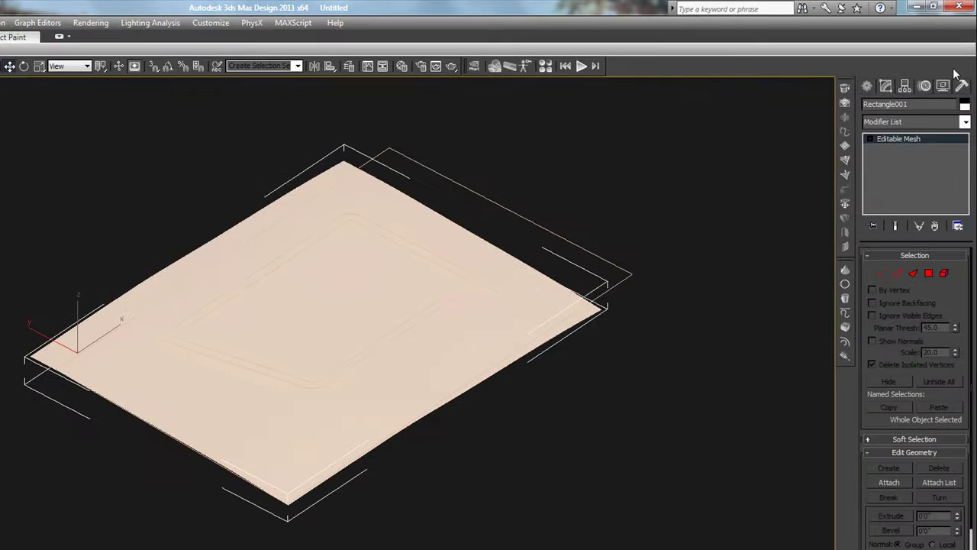
Step: Create a ShapeMerge compound object from the surface and pick the large four-corner line as its shape
{"action": "left_click", "coordinate": [869, 87]}
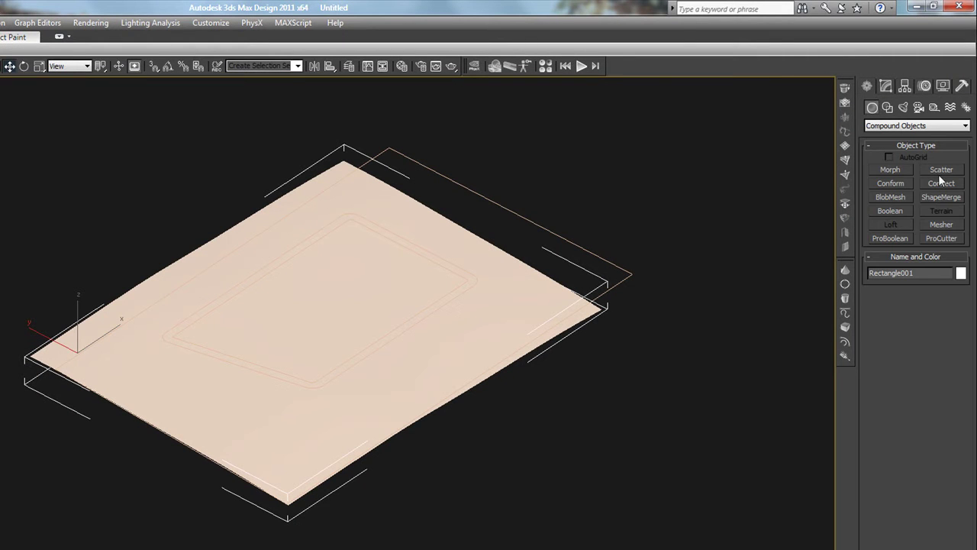
{"action": "left_click", "coordinate": [951, 199]}
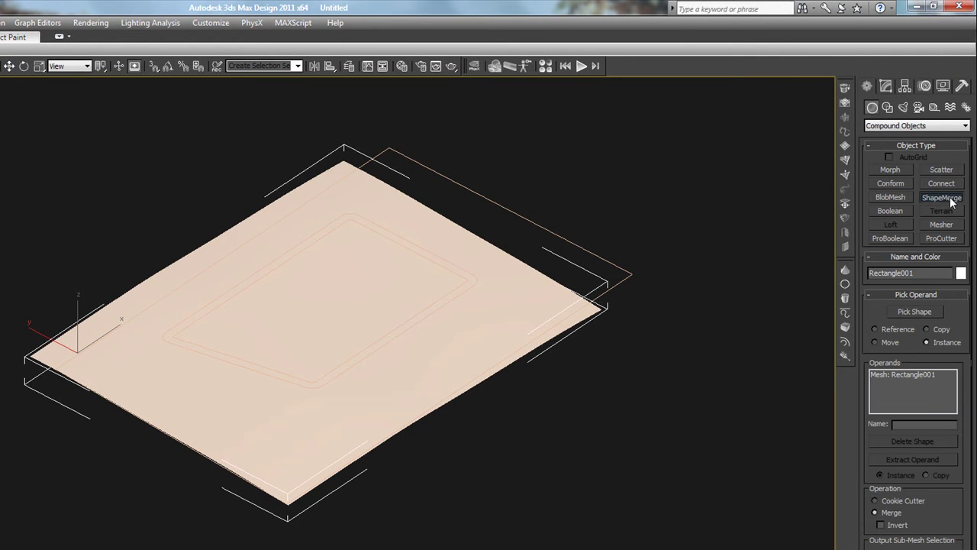
{"action": "left_click", "coordinate": [924, 310]}
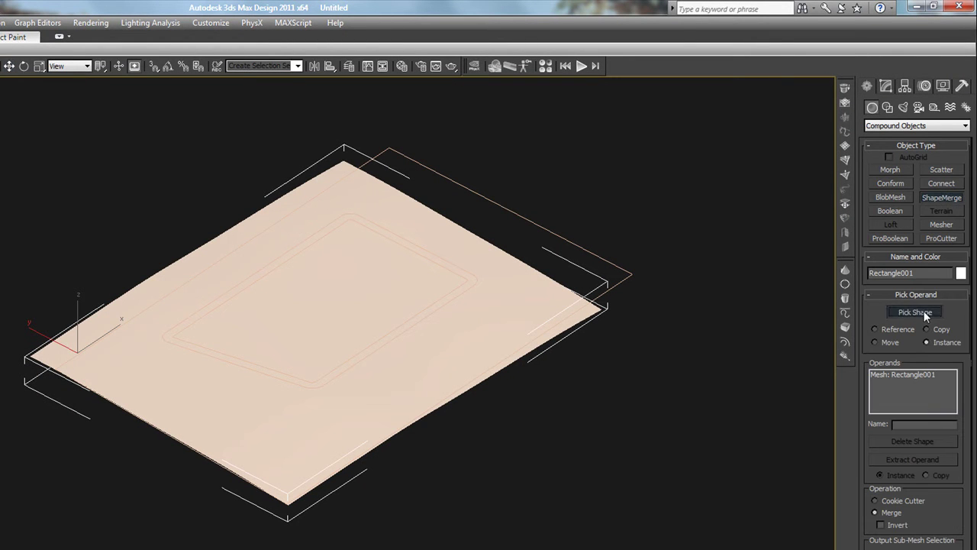
{"action": "left_click", "coordinate": [623, 267]}
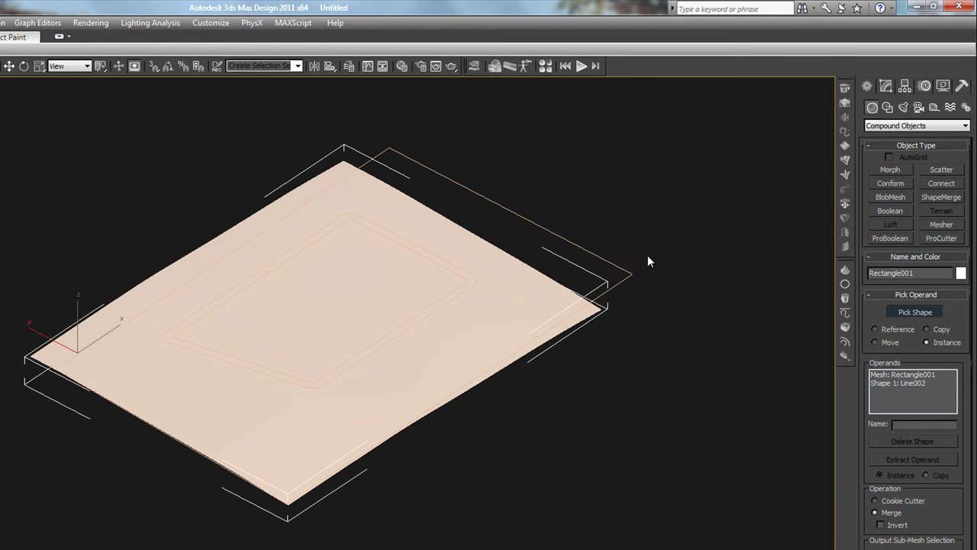
{"action": "key", "text": "t"}
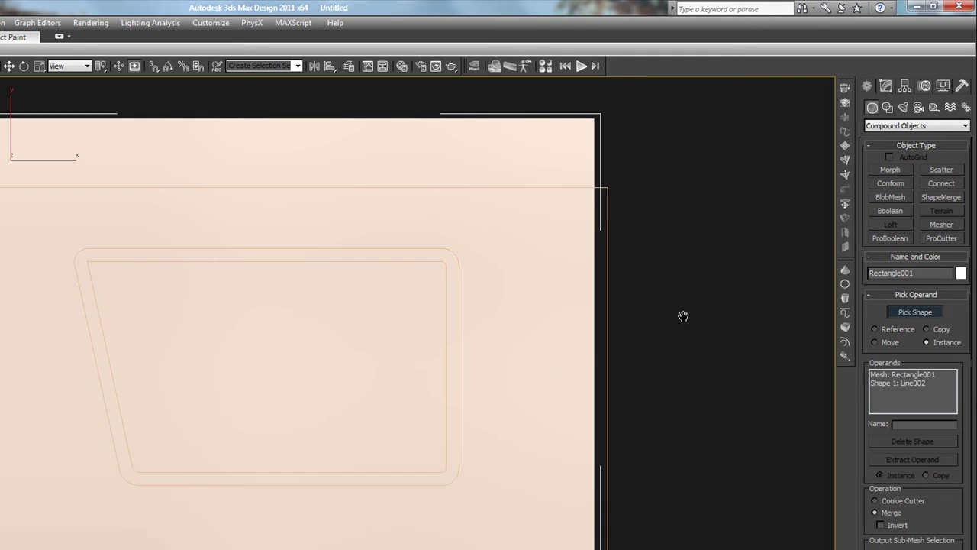
{"action": "middle_click_drag", "start_coordinate": [684, 315], "coordinate": [676, 279]}
{"action": "scroll", "coordinate": [677, 286], "scroll_direction": "down", "scroll_amount": 2}
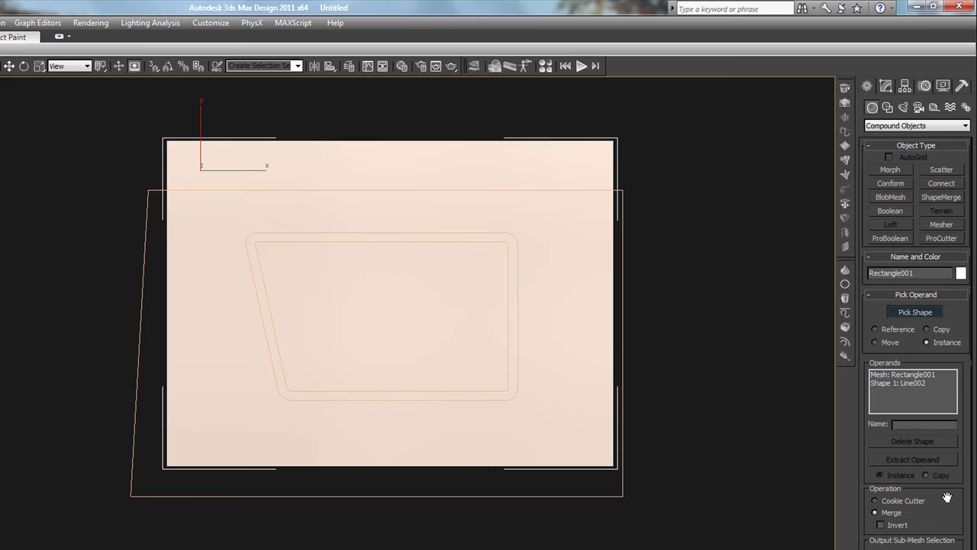
Step: Set the ShapeMerge output sub-mesh selection to Face and display the surface with edged faces
{"action": "left_click_drag", "start_coordinate": [947, 497], "coordinate": [944, 435]}
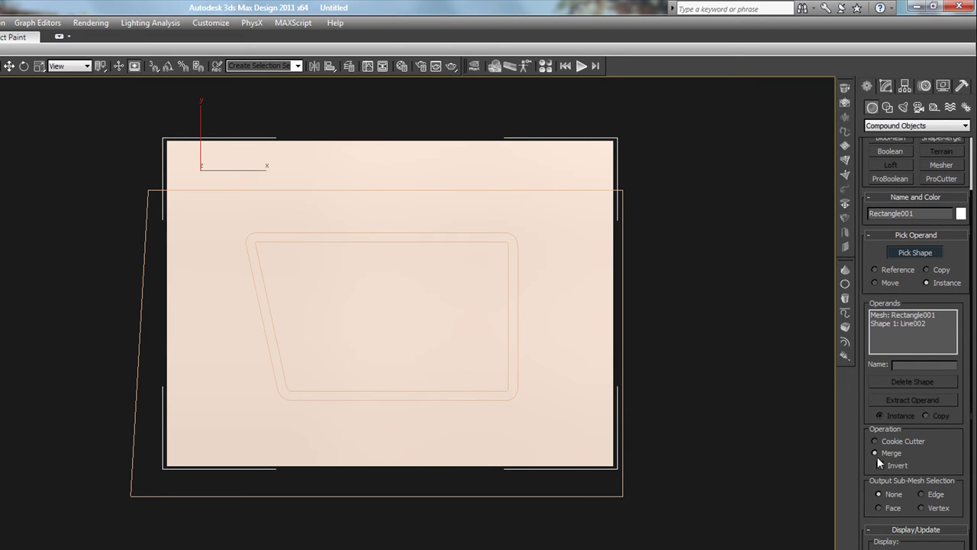
{"action": "left_click", "coordinate": [879, 508]}
{"action": "mouse_move", "coordinate": [752, 384]}
{"action": "middle_mouse_down", "text": "alt"}
{"action": "mouse_move", "coordinate": [759, 379]}
{"action": "mouse_move", "coordinate": [738, 383]}
{"action": "middle_mouse_up", "text": "alt"}
{"action": "middle_click_drag", "start_coordinate": [451, 290], "coordinate": [479, 291]}
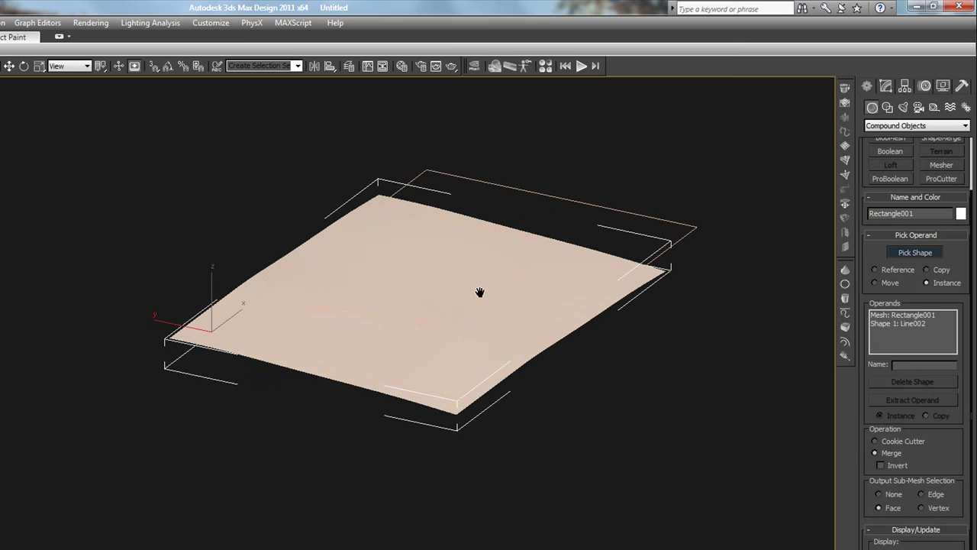
{"action": "key", "text": "F4"}
{"action": "scroll", "coordinate": [383, 329], "scroll_direction": "up", "scroll_amount": 2}
Step: End shape picking and convert the merged surface to an Editable Poly
{"action": "right_click", "coordinate": [403, 323]}
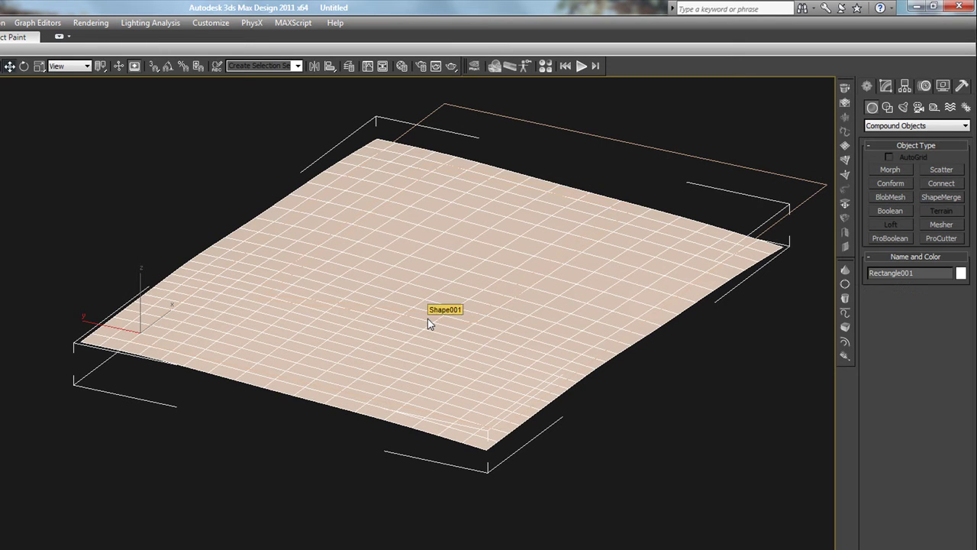
{"action": "right_click", "coordinate": [428, 318]}
{"action": "mouse_move", "coordinate": [510, 435]}
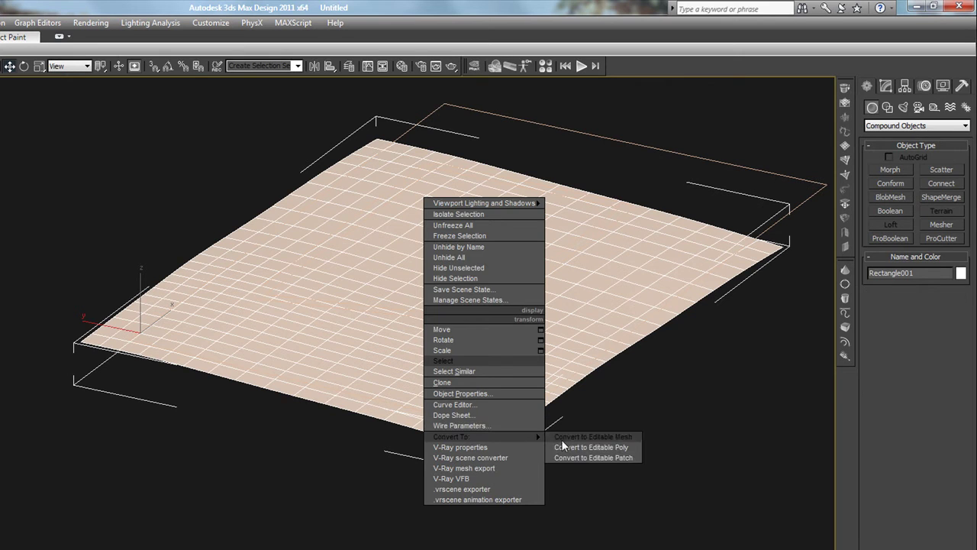
{"action": "left_click", "coordinate": [574, 443]}
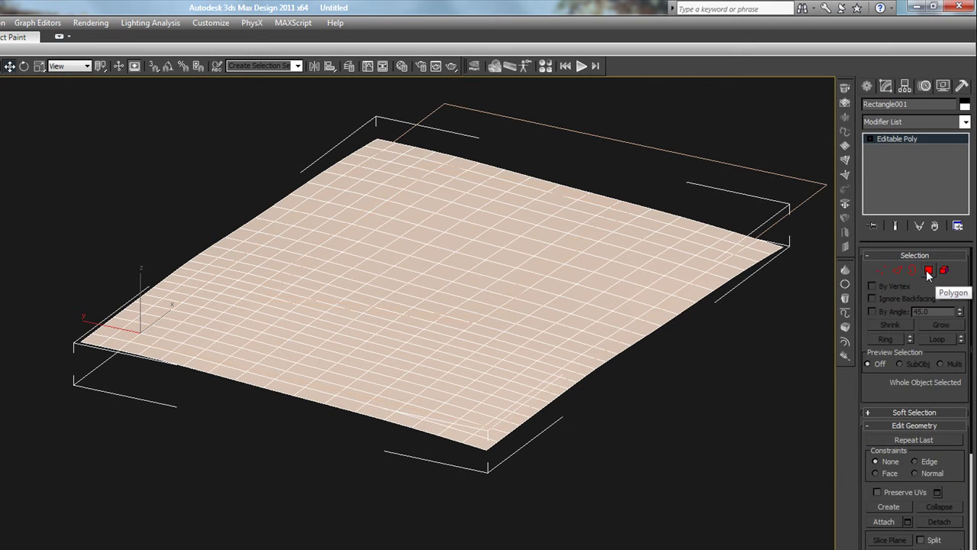
Step: Select the surface's polygons within the large four-corner line at polygon level and examine the selection's edge against the line
{"action": "left_click", "coordinate": [928, 269]}
{"action": "key", "text": "t"}
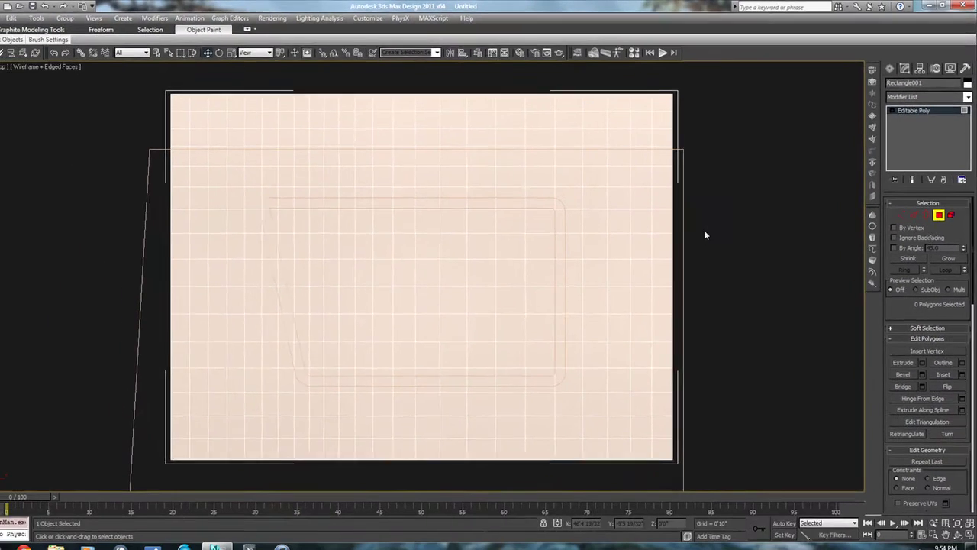
{"action": "left_click_drag", "start_coordinate": [717, 481], "coordinate": [176, 171]}
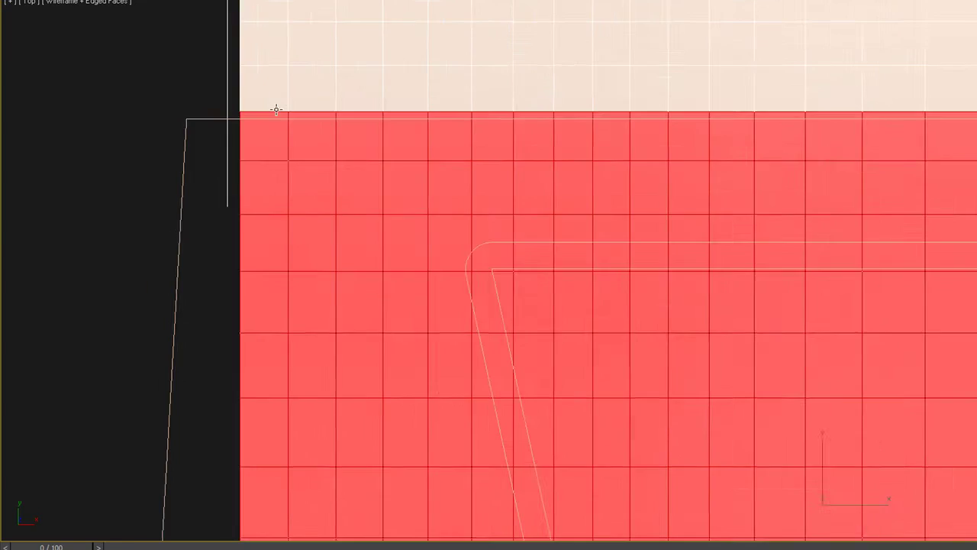
{"action": "middle_click_drag", "start_coordinate": [276, 110], "coordinate": [334, 68], "text": "alt"}
{"action": "middle_click_drag", "start_coordinate": [267, 292], "coordinate": [458, 21]}
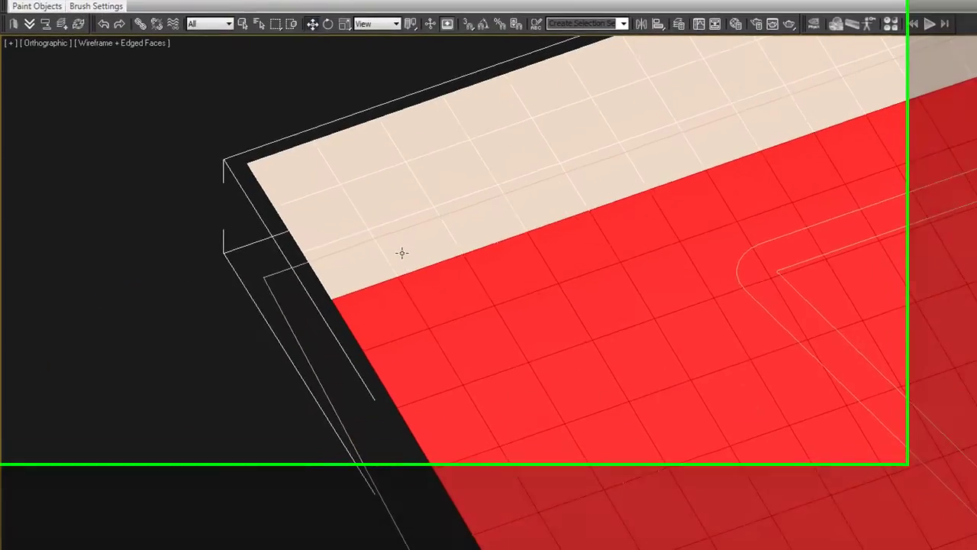
{"action": "scroll", "coordinate": [428, 362], "scroll_direction": "up", "scroll_amount": 5}
{"action": "scroll", "coordinate": [428, 363], "scroll_direction": "down", "scroll_amount": 8}
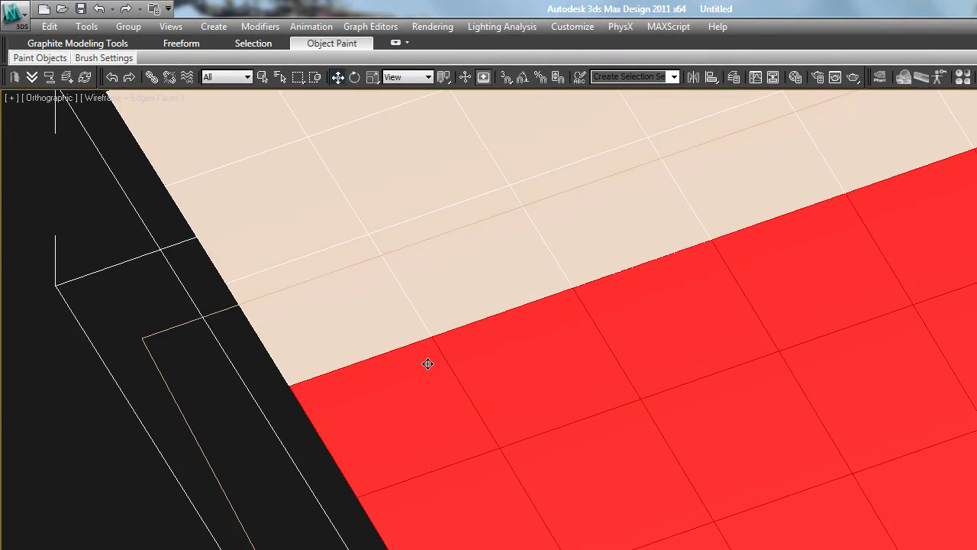
{"action": "middle_click_drag", "start_coordinate": [619, 317], "coordinate": [438, 280]}
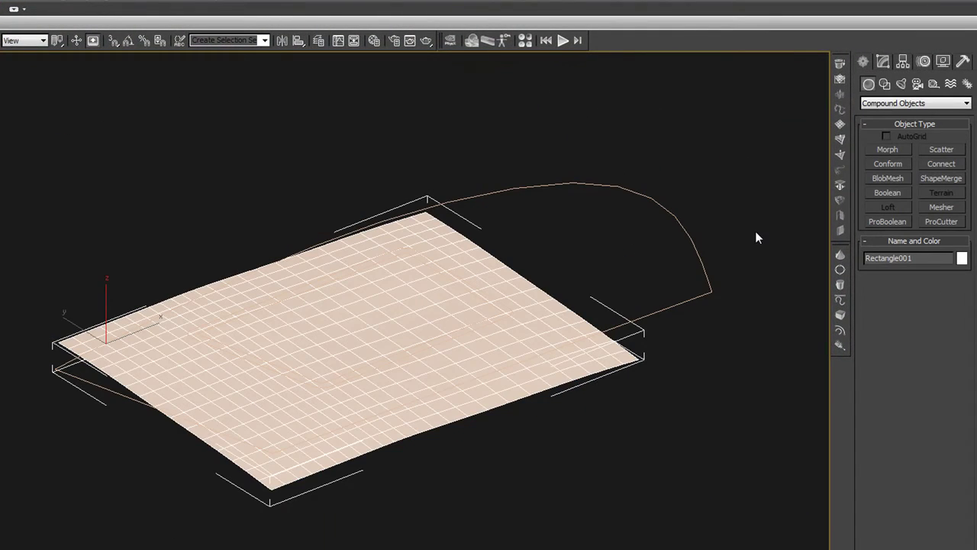
Step: Create a ShapeMerge from the surface with Face sub-mesh output, picking the outer line with the curved side as its shape
{"action": "middle_click_drag", "start_coordinate": [632, 269], "coordinate": [653, 277]}
{"action": "middle_click_drag", "start_coordinate": [687, 319], "coordinate": [632, 319], "text": "alt"}
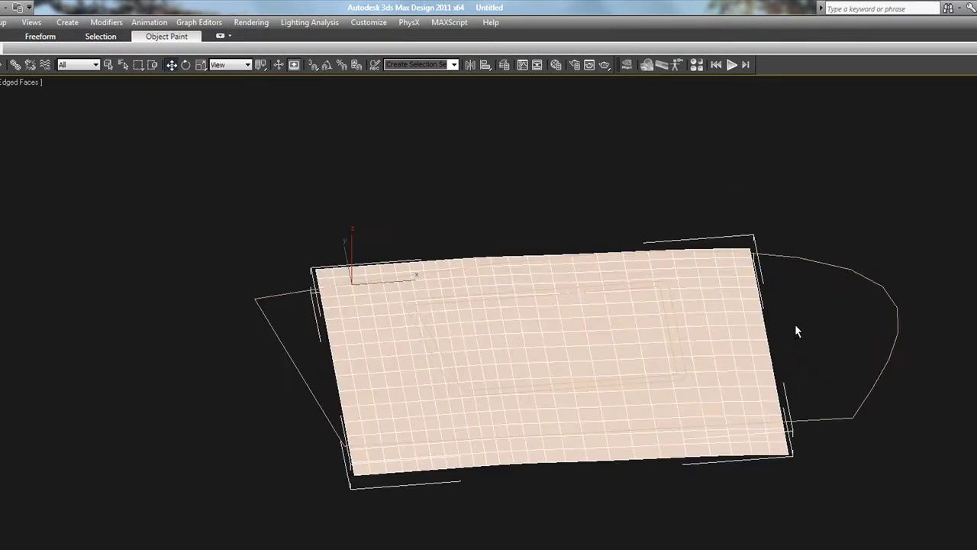
{"action": "middle_click_drag", "start_coordinate": [795, 325], "coordinate": [837, 331], "text": "alt"}
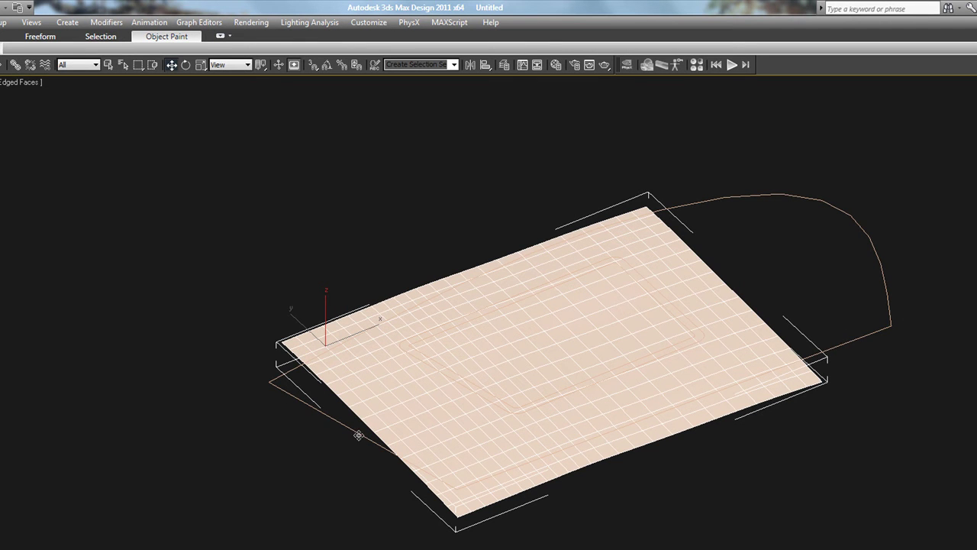
{"action": "mouse_move", "coordinate": [751, 362]}
{"action": "middle_mouse_down", "text": "alt"}
{"action": "mouse_move", "coordinate": [792, 343]}
{"action": "mouse_move", "coordinate": [743, 356]}
{"action": "middle_mouse_up", "text": "alt"}
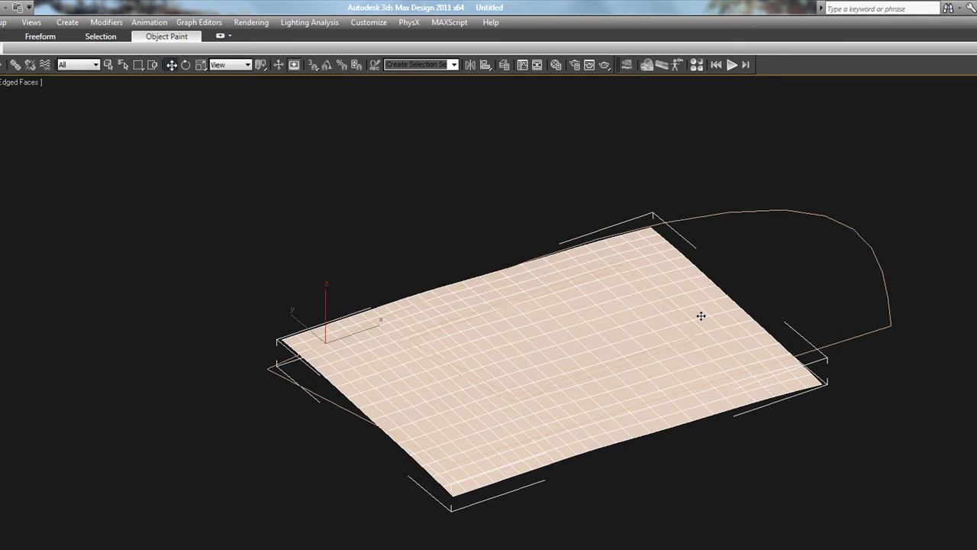
{"action": "scroll", "coordinate": [701, 315], "scroll_direction": "up", "scroll_amount": 3}
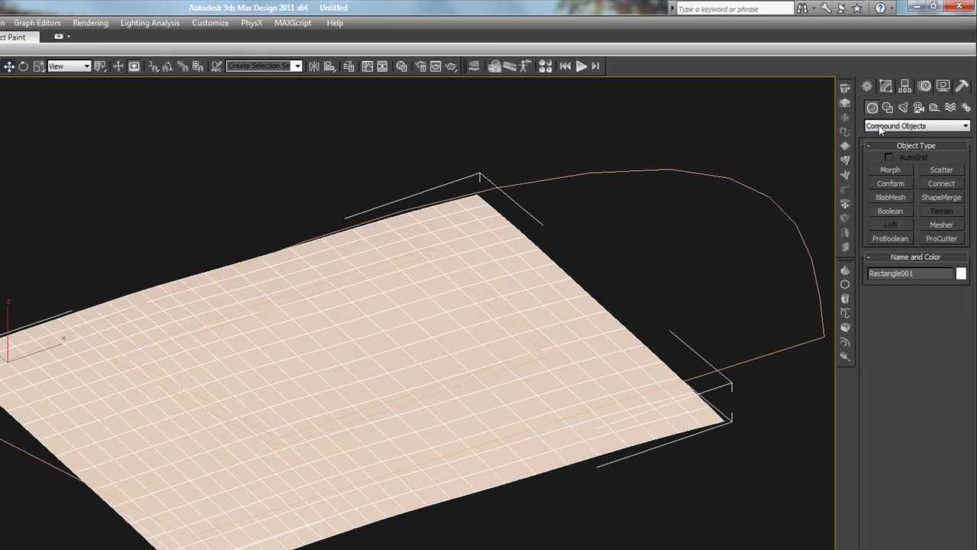
{"action": "left_click", "coordinate": [941, 197]}
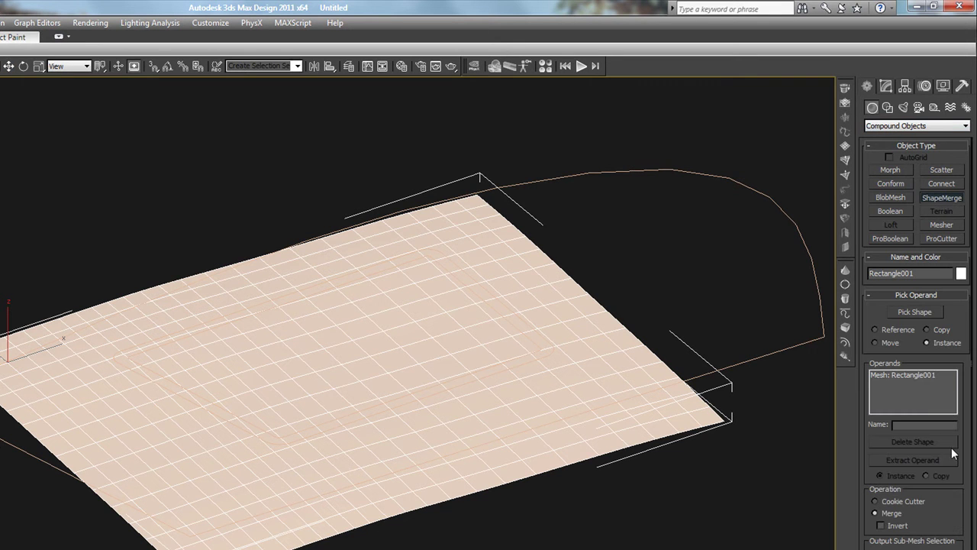
{"action": "scroll", "coordinate": [943, 359], "scroll_direction": "down", "scroll_amount": 3}
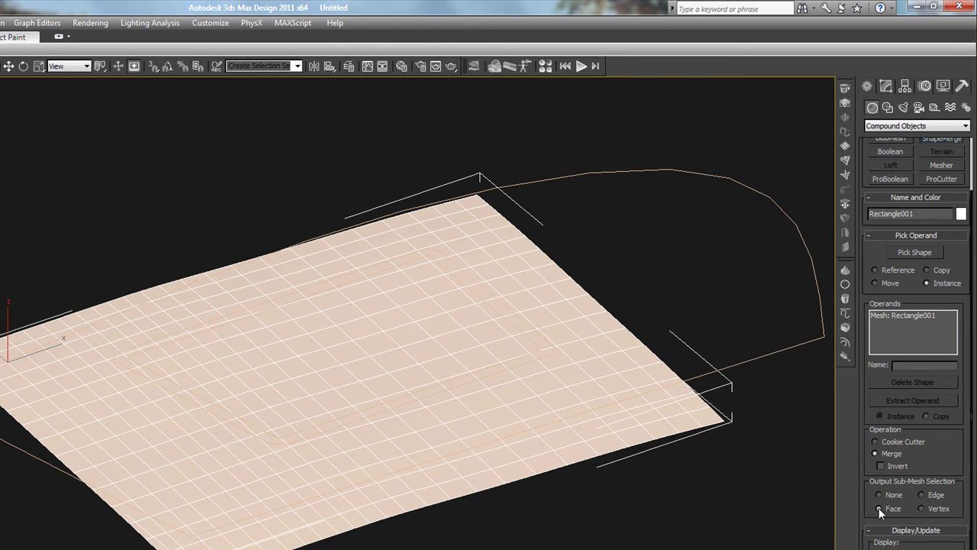
{"action": "left_click", "coordinate": [914, 254]}
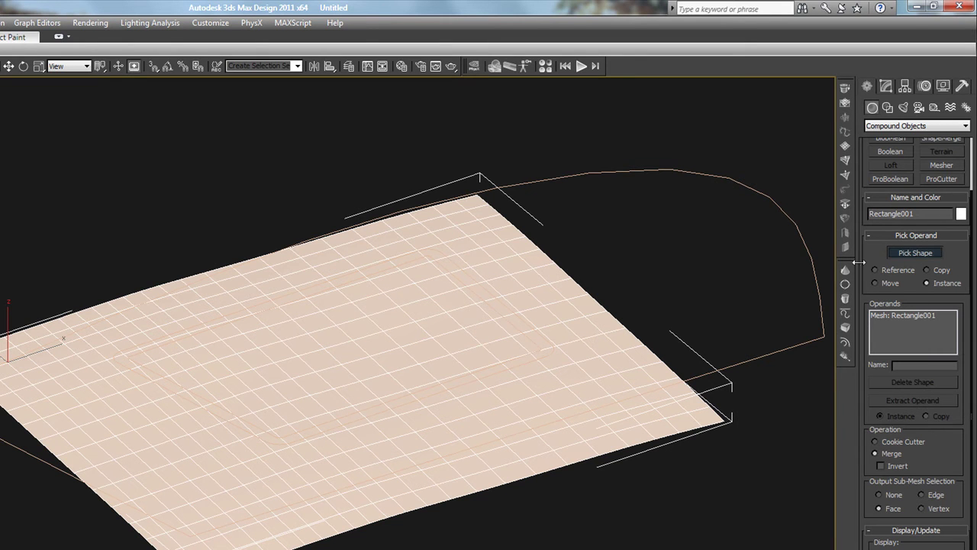
{"action": "left_click", "coordinate": [814, 273]}
Step: Check the projected curve on the surface from above and at an angle, and convert the merged surface to an Editable Poly
{"action": "scroll", "coordinate": [567, 255], "scroll_direction": "up", "scroll_amount": 5}
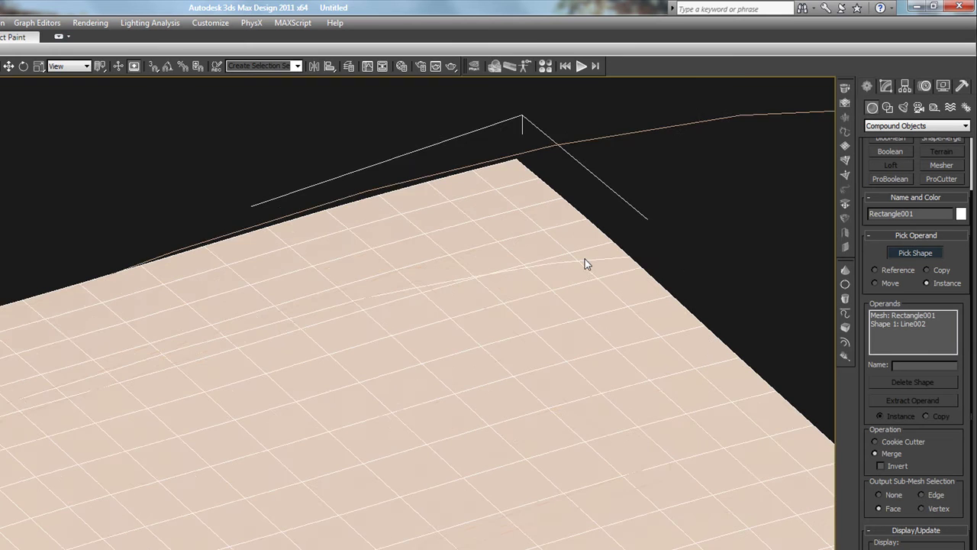
{"action": "scroll", "coordinate": [585, 263], "scroll_direction": "up", "scroll_amount": 2}
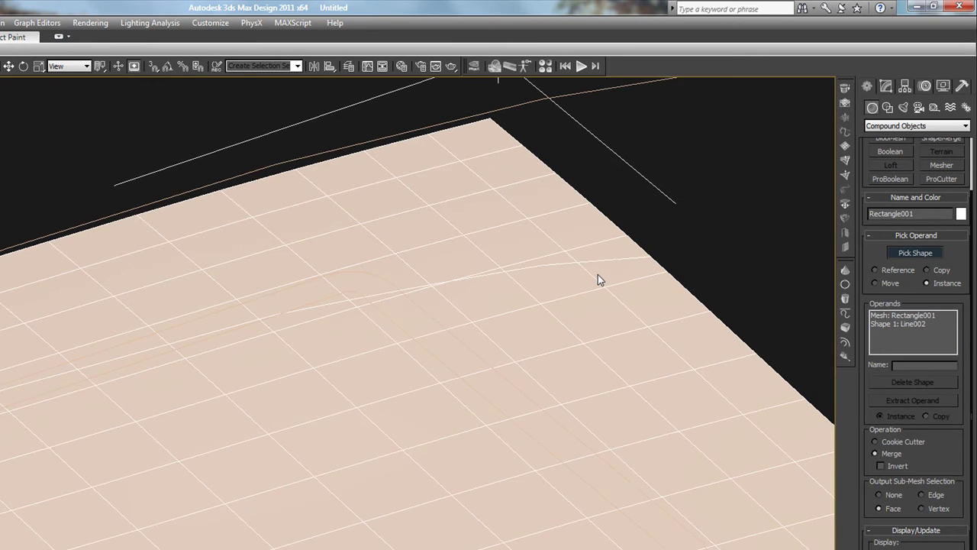
{"action": "key", "text": "t"}
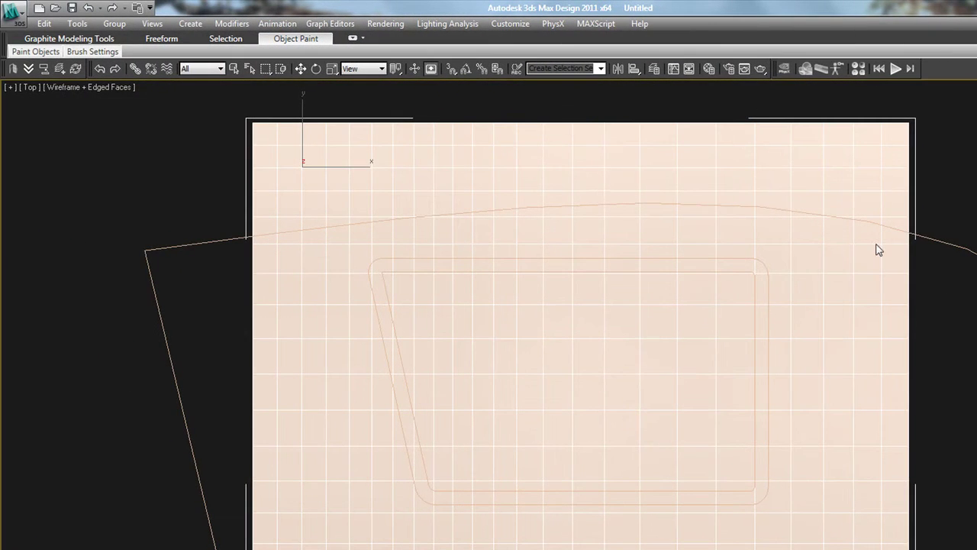
{"action": "middle_click_drag", "start_coordinate": [552, 340], "coordinate": [634, 265], "text": "alt"}
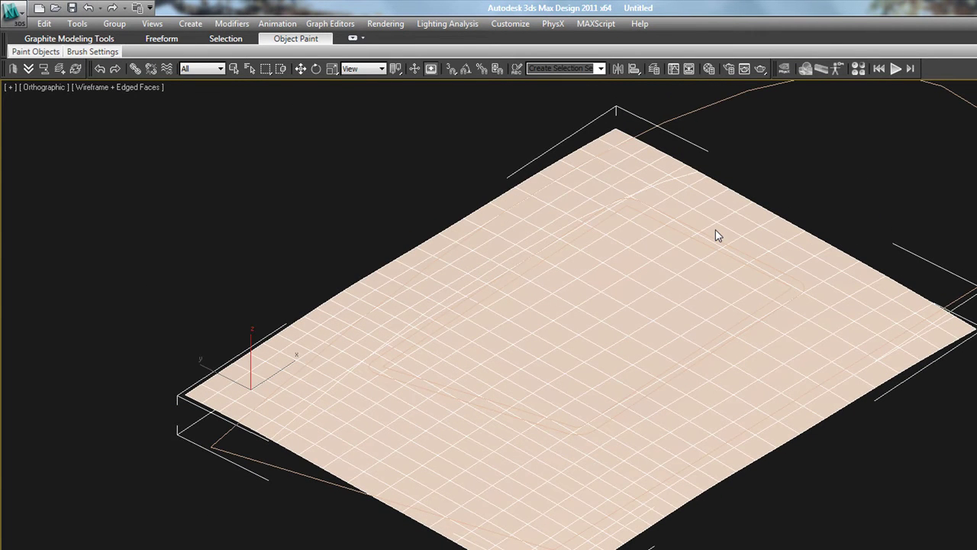
{"action": "key", "text": "w"}
{"action": "right_click", "coordinate": [715, 229]}
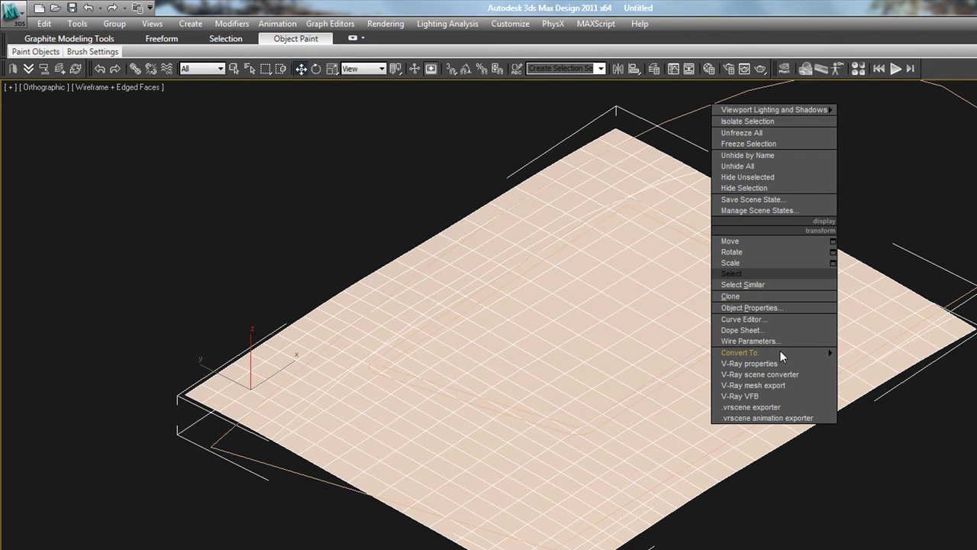
{"action": "mouse_move", "coordinate": [780, 349]}
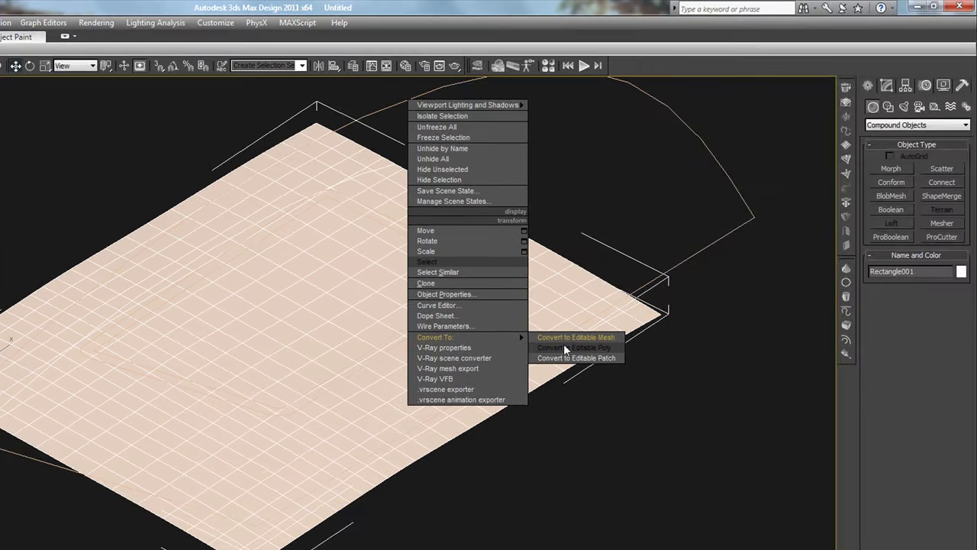
{"action": "left_click", "coordinate": [884, 364]}
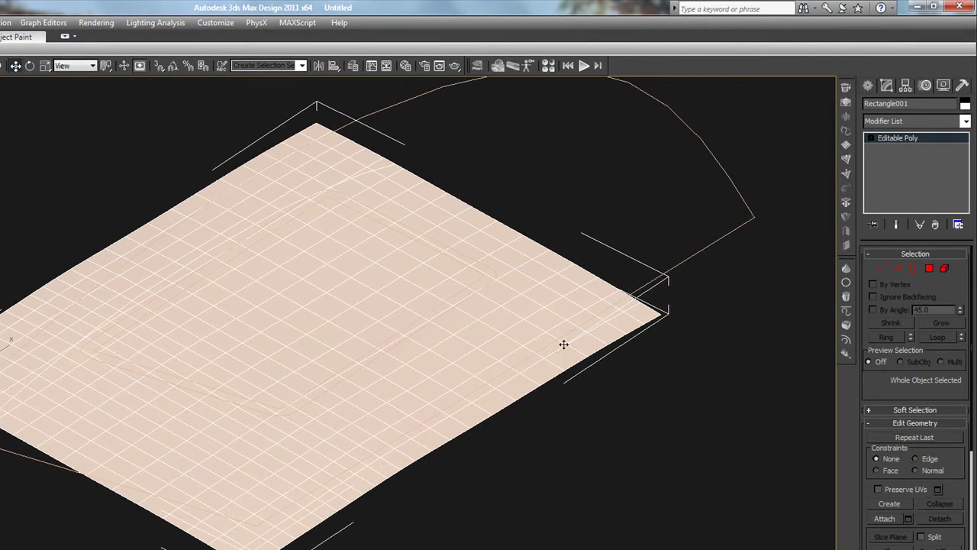
Step: Detach the surface polygons enclosed by the projected curve as a separate object, leave polygon level and clear the selection
{"action": "left_click", "coordinate": [929, 268]}
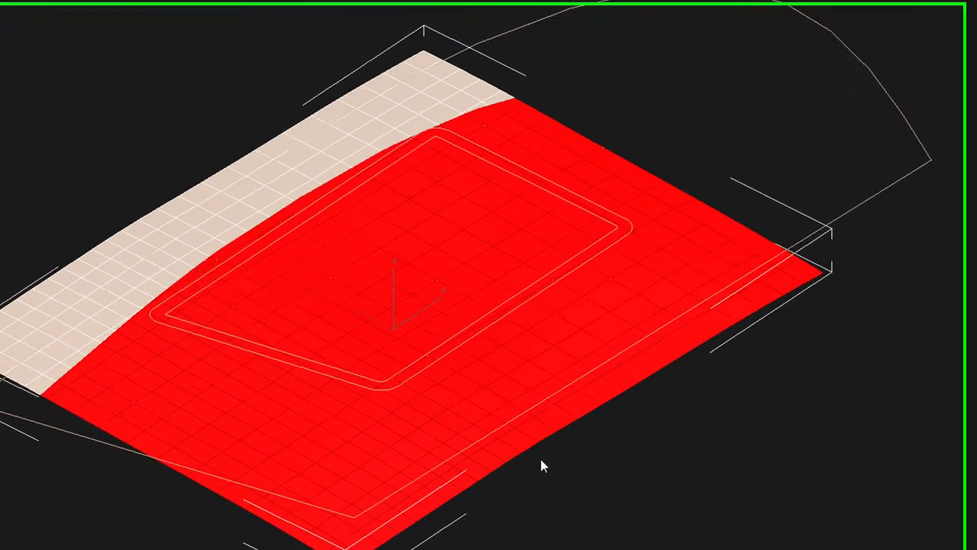
{"action": "middle_click_drag", "start_coordinate": [441, 463], "coordinate": [488, 433]}
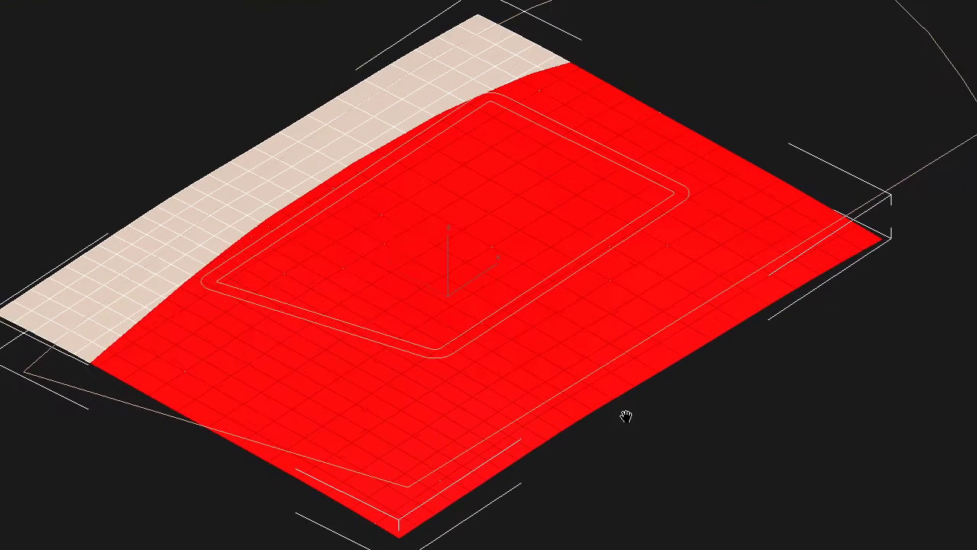
{"action": "middle_click_drag", "start_coordinate": [626, 416], "coordinate": [639, 410]}
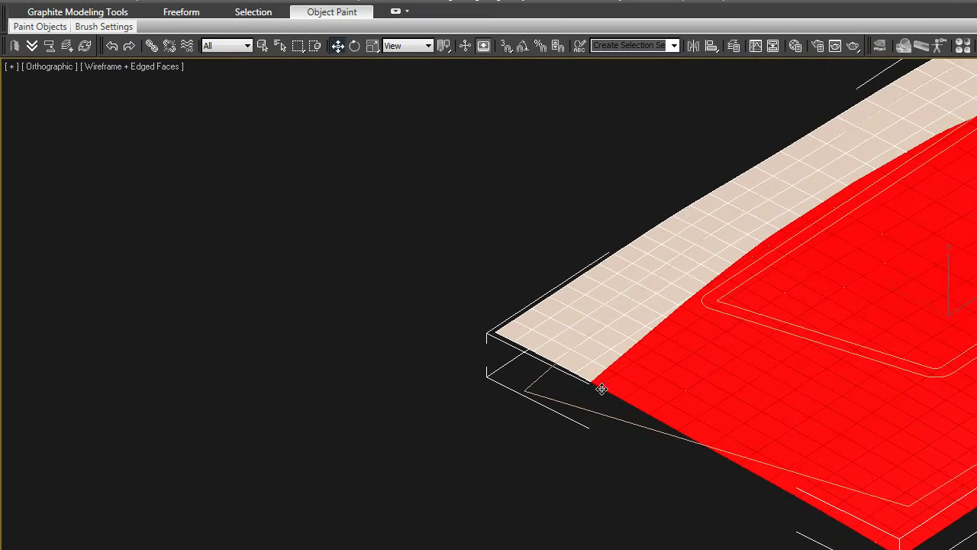
{"action": "scroll", "coordinate": [602, 389], "scroll_direction": "up", "scroll_amount": 5}
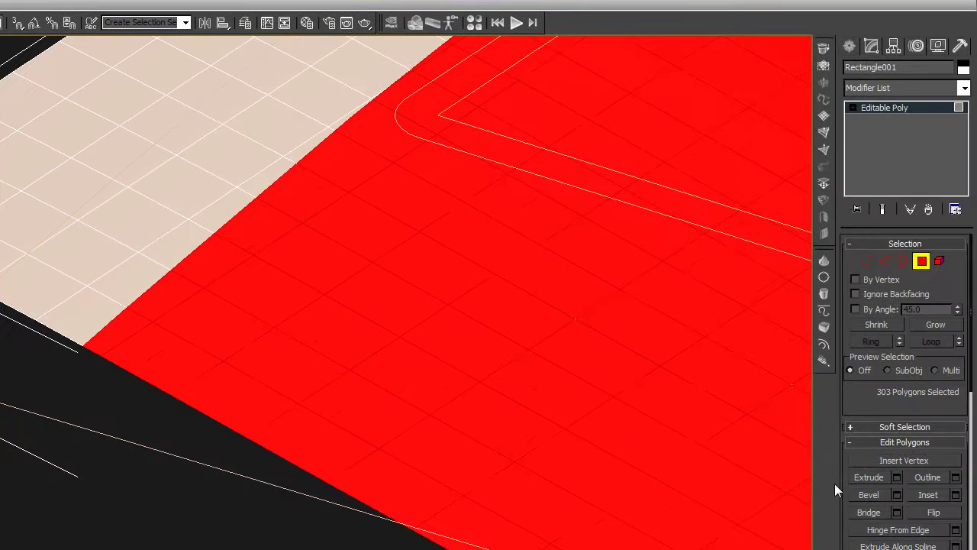
{"action": "left_click_drag", "start_coordinate": [937, 410], "coordinate": [912, 195]}
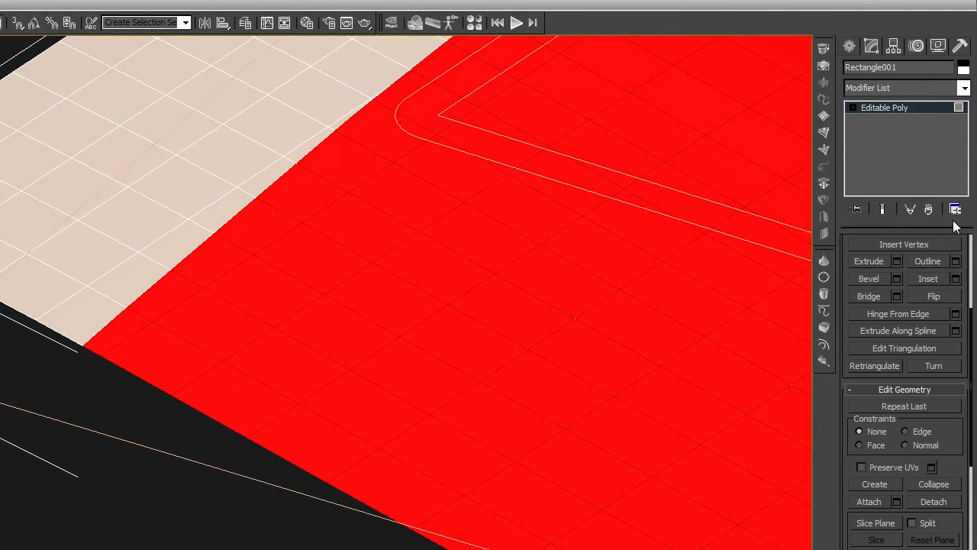
{"action": "left_click", "coordinate": [933, 502]}
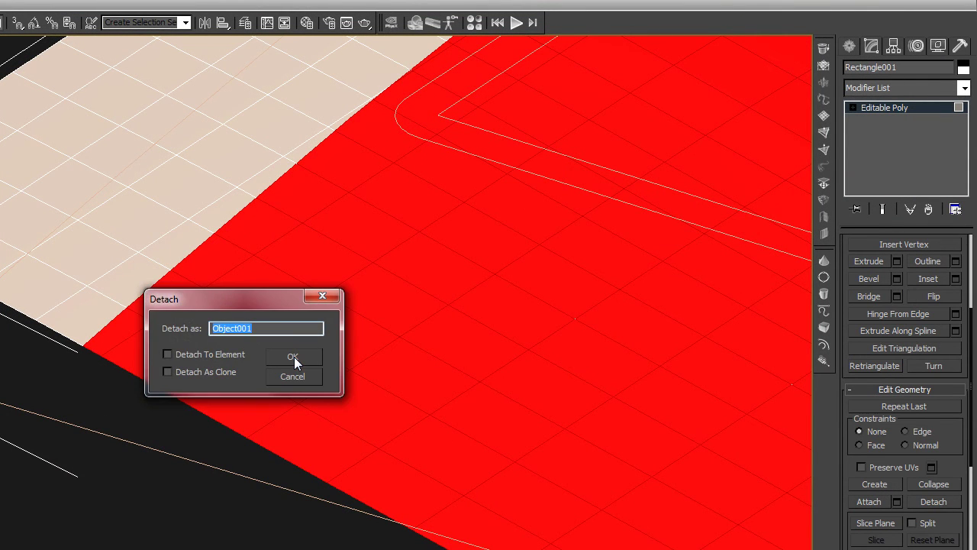
{"action": "left_click", "coordinate": [294, 357]}
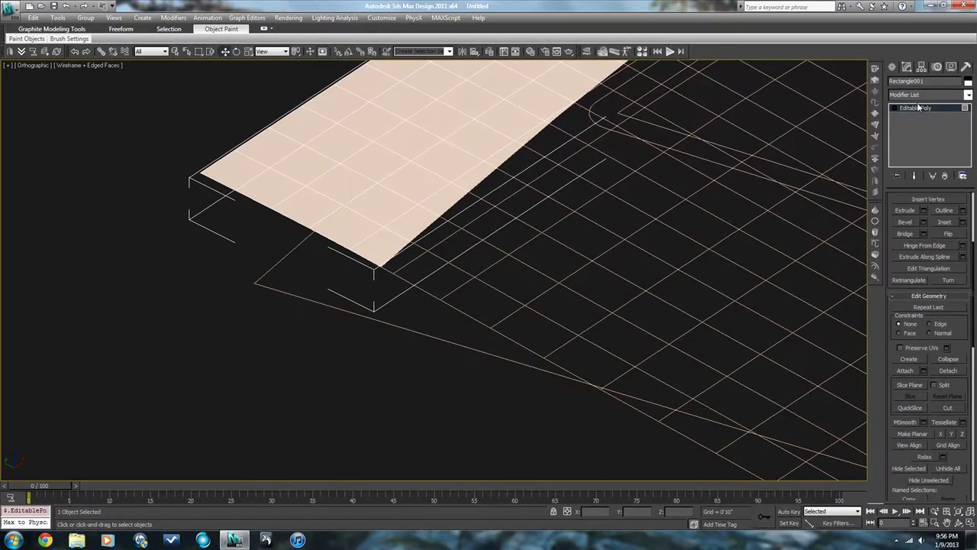
{"action": "left_click", "coordinate": [887, 107]}
{"action": "left_click", "coordinate": [436, 347]}
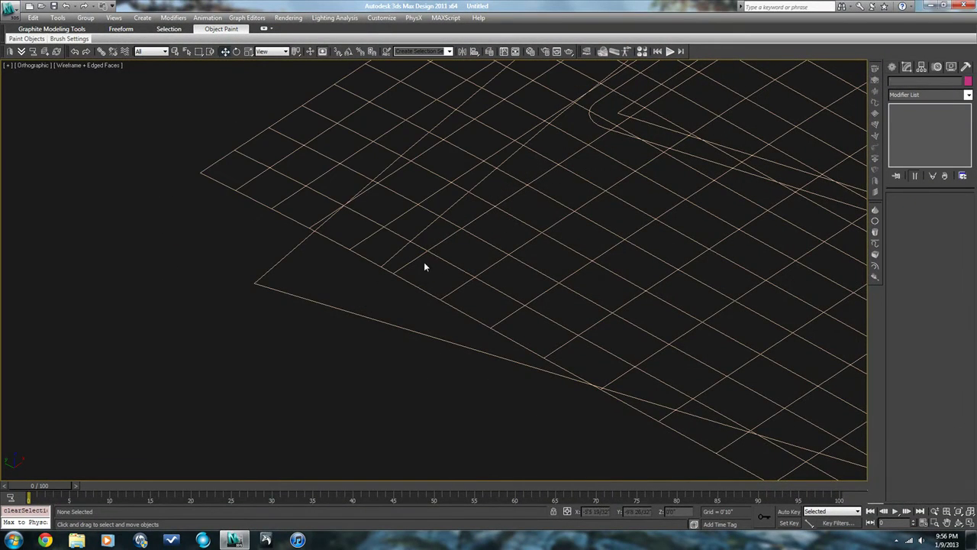
Step: Select the detached larger piece of the surface and move it with a world Z offset of -6"
{"action": "middle_click_drag", "start_coordinate": [430, 236], "coordinate": [269, 246]}
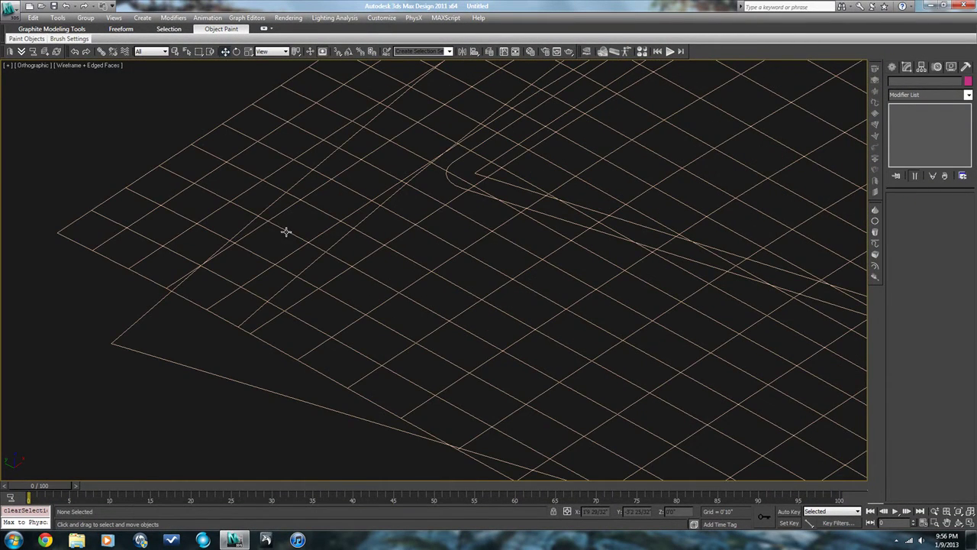
{"action": "left_click", "coordinate": [286, 231]}
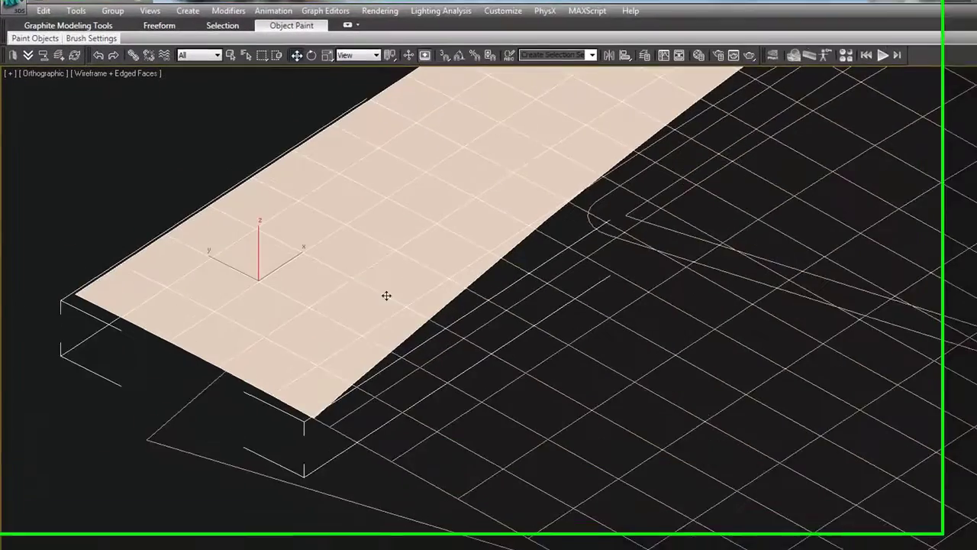
{"action": "scroll", "coordinate": [386, 296], "scroll_direction": "down", "scroll_amount": 4}
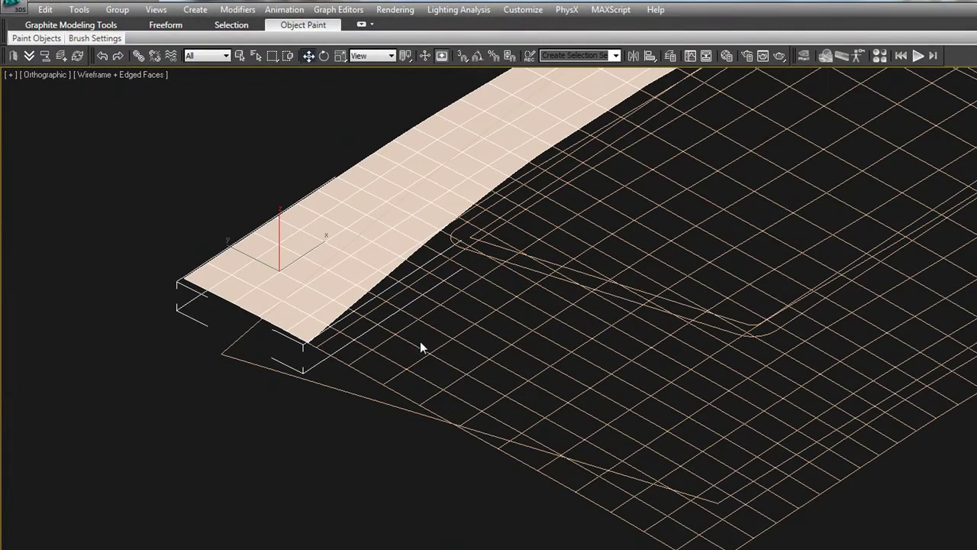
{"action": "left_click", "coordinate": [419, 347]}
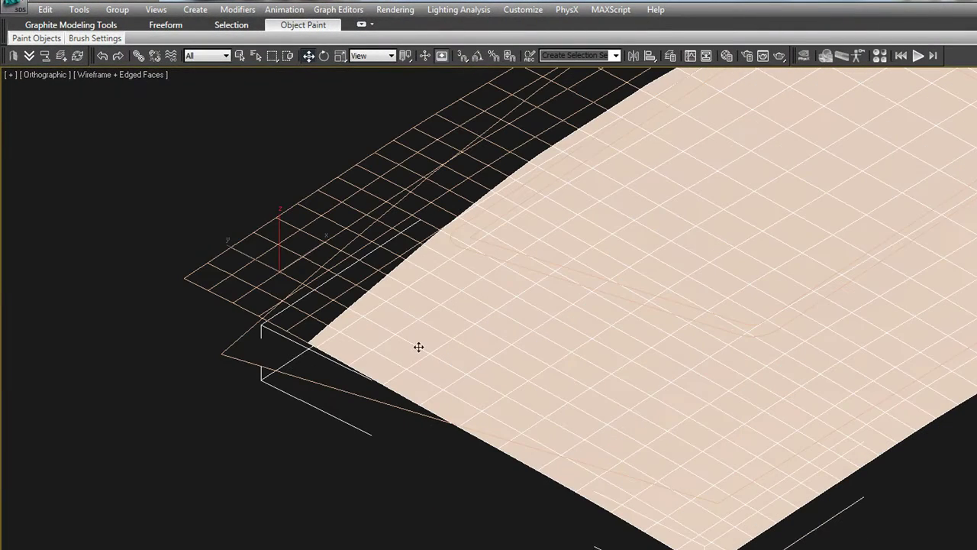
{"action": "right_click", "coordinate": [675, 361]}
{"action": "left_click", "coordinate": [666, 353]}
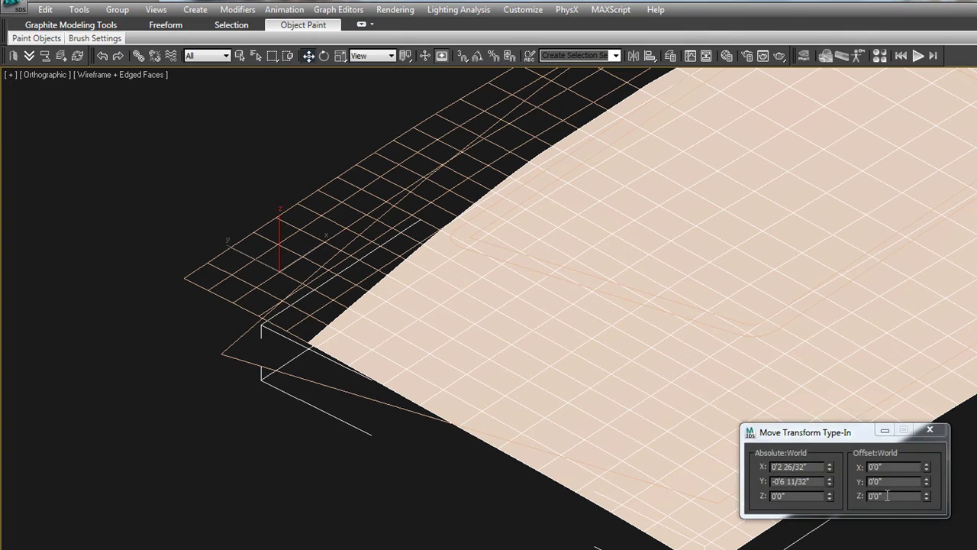
{"action": "left_click", "coordinate": [887, 496]}
{"action": "type", "text": "-6\""}
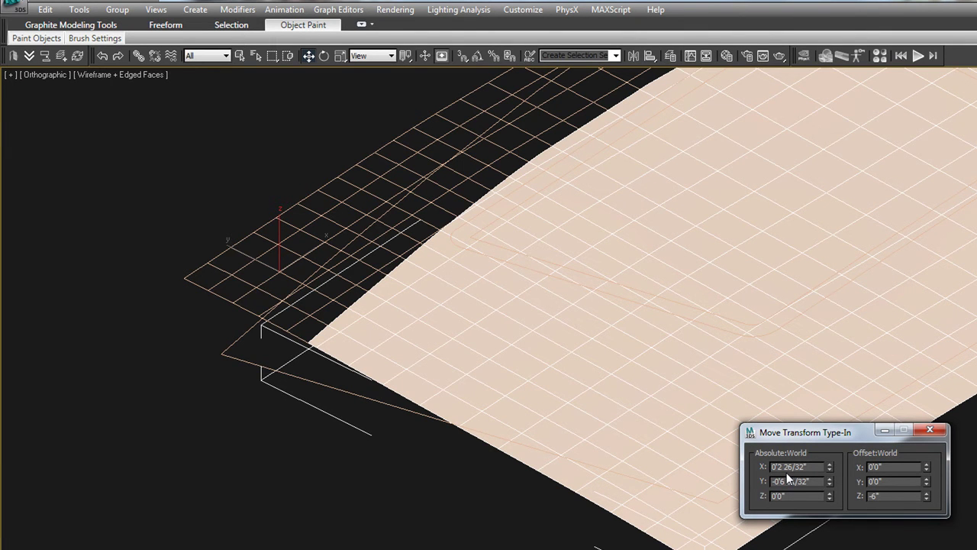
{"action": "left_click", "coordinate": [931, 430]}
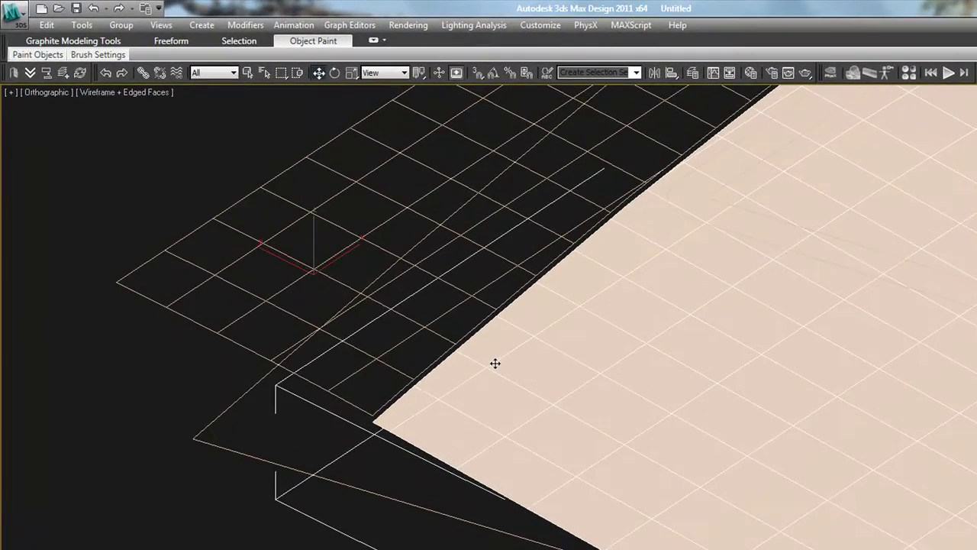
Step: Switch the viewport to shaded display with edged faces and examine the gap between the lowered surface and the remaining strip
{"action": "left_click", "coordinate": [495, 363]}
{"action": "key", "text": "Delete"}
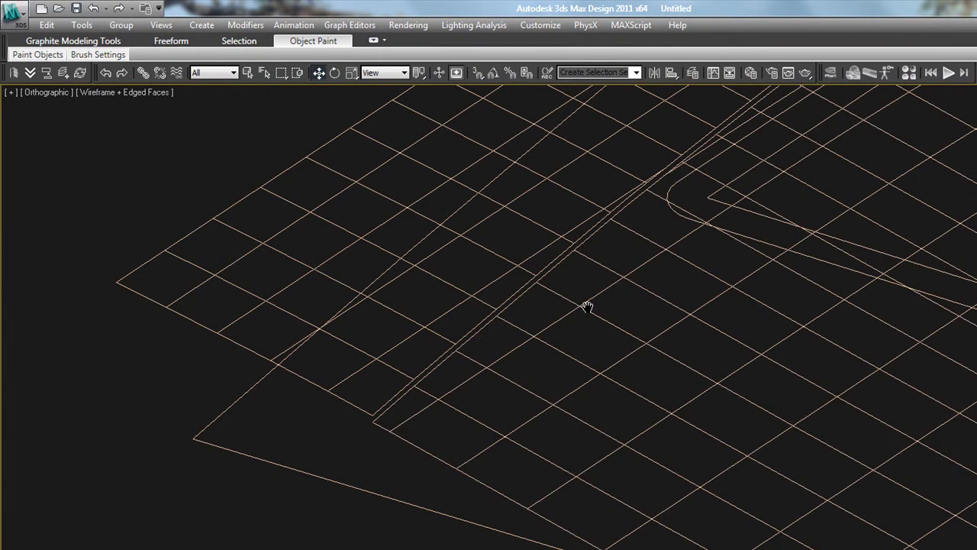
{"action": "middle_click_drag", "start_coordinate": [587, 307], "coordinate": [399, 369]}
{"action": "middle_click_drag", "start_coordinate": [571, 318], "coordinate": [410, 310]}
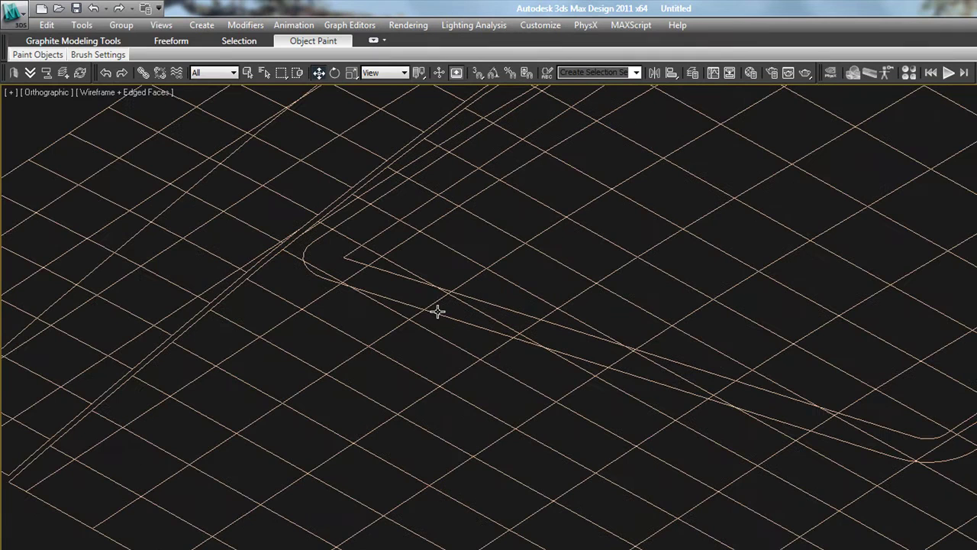
{"action": "left_click", "coordinate": [438, 313]}
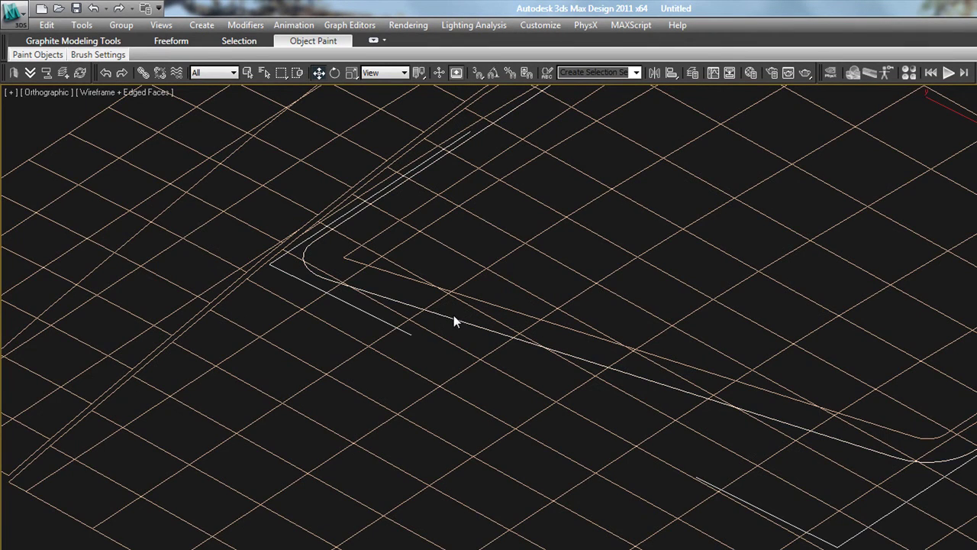
{"action": "scroll", "coordinate": [454, 315], "scroll_direction": "down", "scroll_amount": 3}
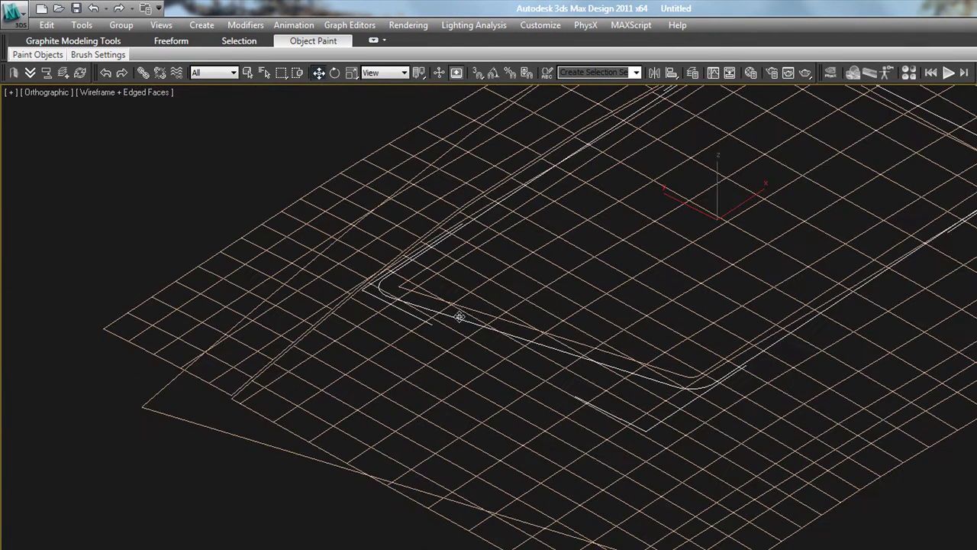
{"action": "left_click", "coordinate": [779, 388]}
{"action": "key", "text": "F3"}
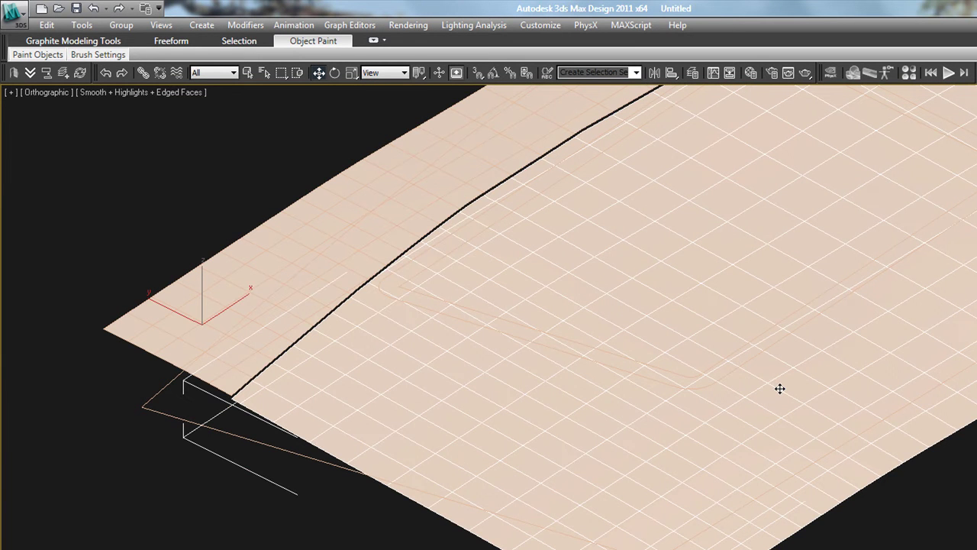
{"action": "middle_click_drag", "start_coordinate": [909, 480], "coordinate": [909, 478], "text": "alt"}
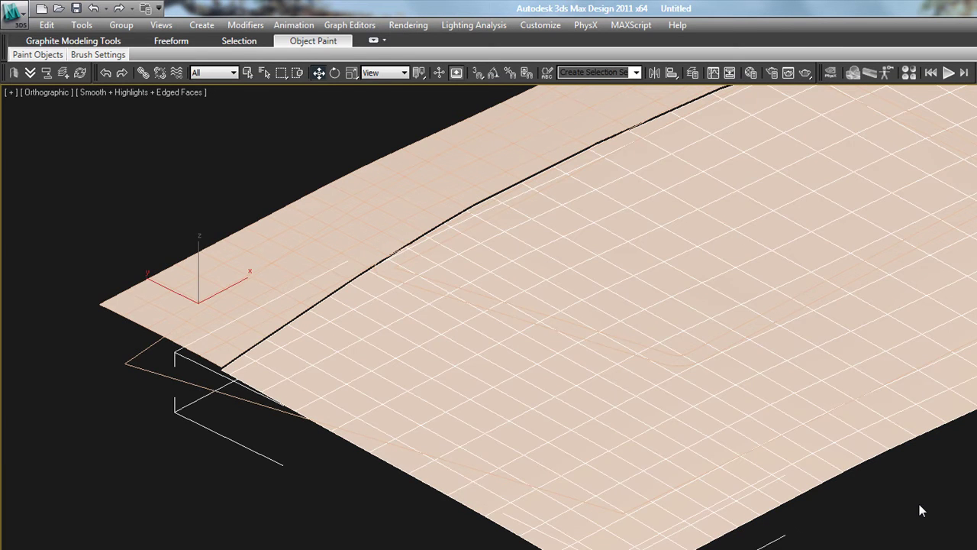
Step: Delete the large outer line with the curved side
{"action": "left_click", "coordinate": [920, 504]}
{"action": "left_click", "coordinate": [197, 387]}
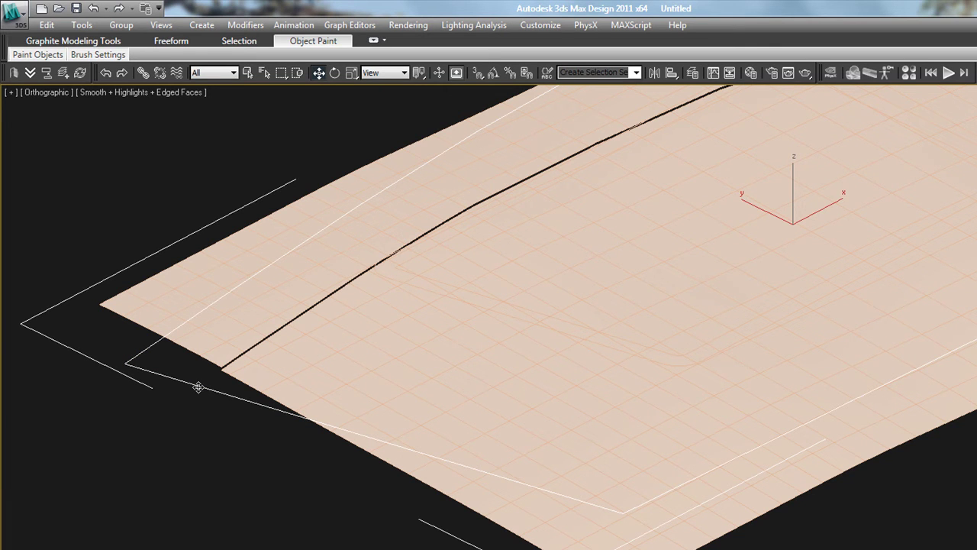
{"action": "key", "text": "Delete"}
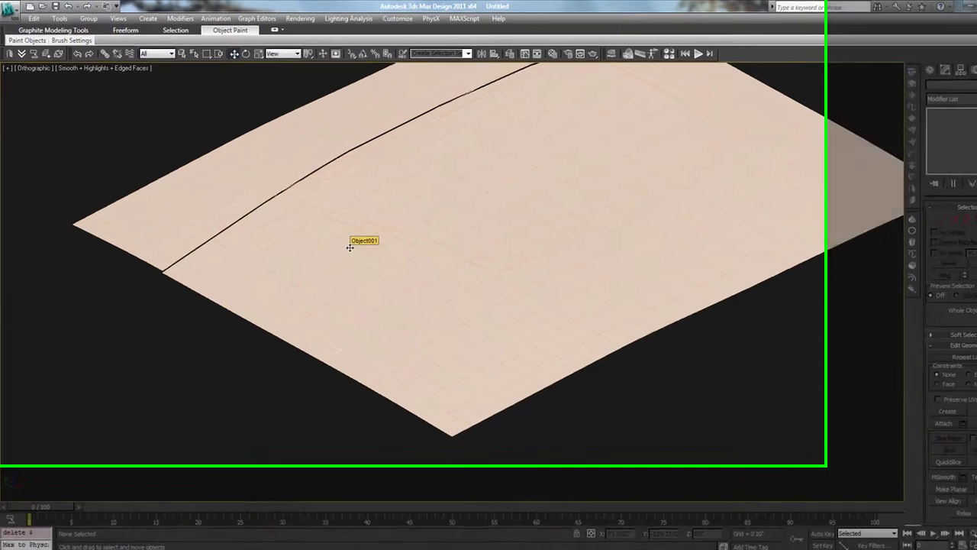
Step: Select the lowered surface and examine it near and far, including the area under the two inner contours
{"action": "left_click", "coordinate": [334, 235]}
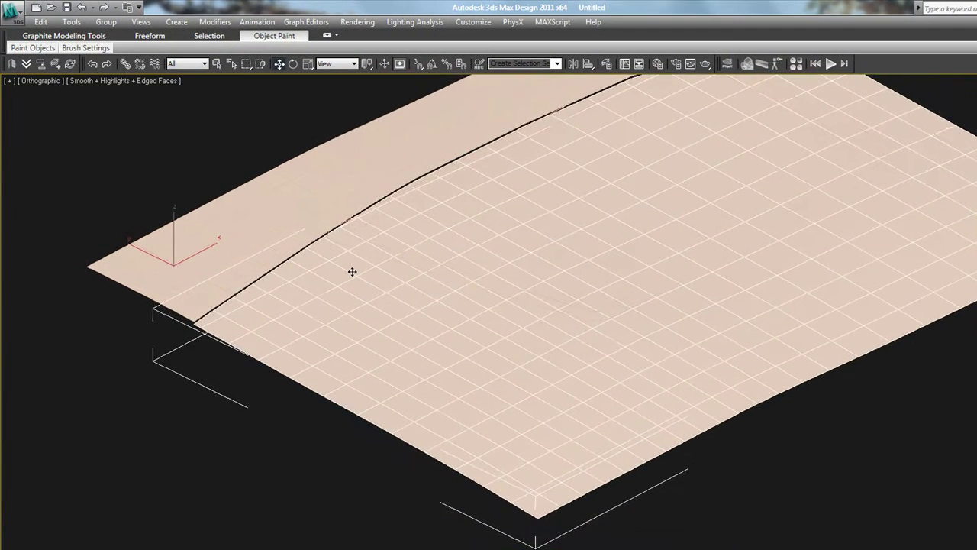
{"action": "scroll", "coordinate": [282, 217], "scroll_direction": "up", "scroll_amount": 3}
{"action": "middle_click_drag", "start_coordinate": [661, 346], "coordinate": [461, 297]}
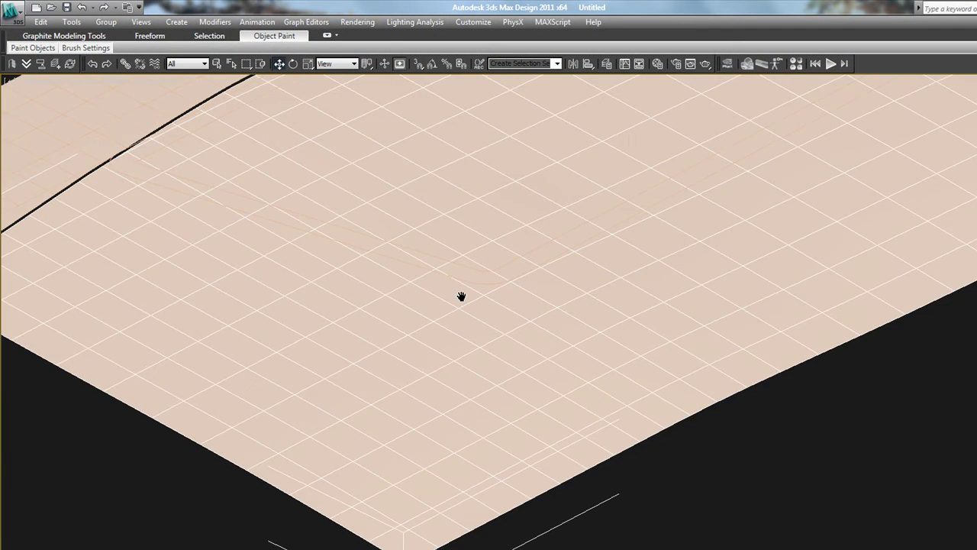
{"action": "scroll", "coordinate": [496, 308], "scroll_direction": "down", "scroll_amount": 8}
{"action": "middle_click_drag", "start_coordinate": [526, 338], "coordinate": [558, 349]}
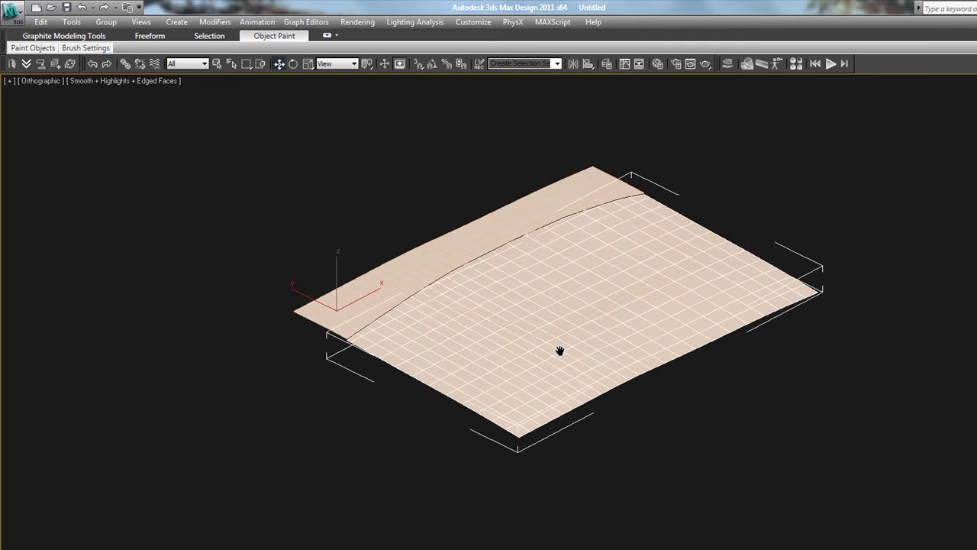
{"action": "scroll", "coordinate": [563, 339], "scroll_direction": "up", "scroll_amount": 2}
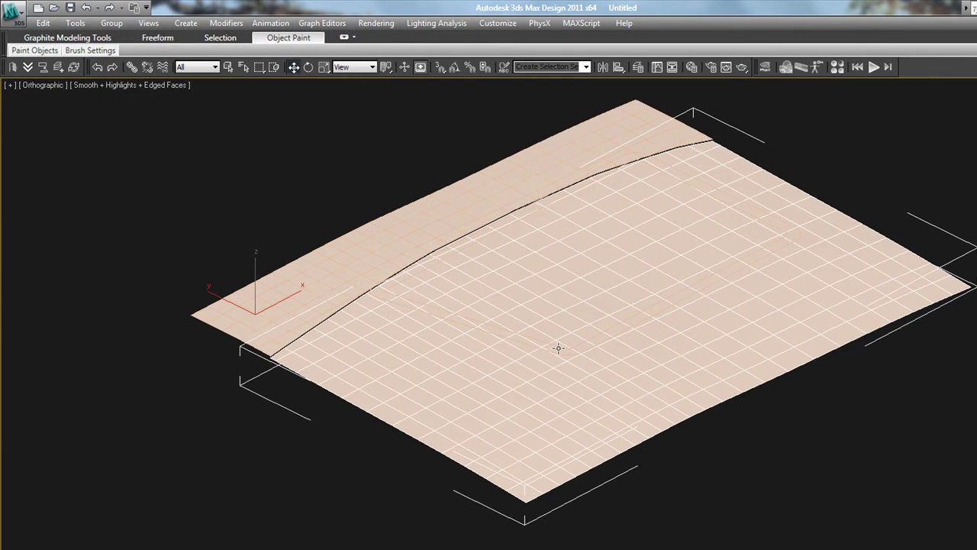
{"action": "scroll", "coordinate": [560, 351], "scroll_direction": "up", "scroll_amount": 3}
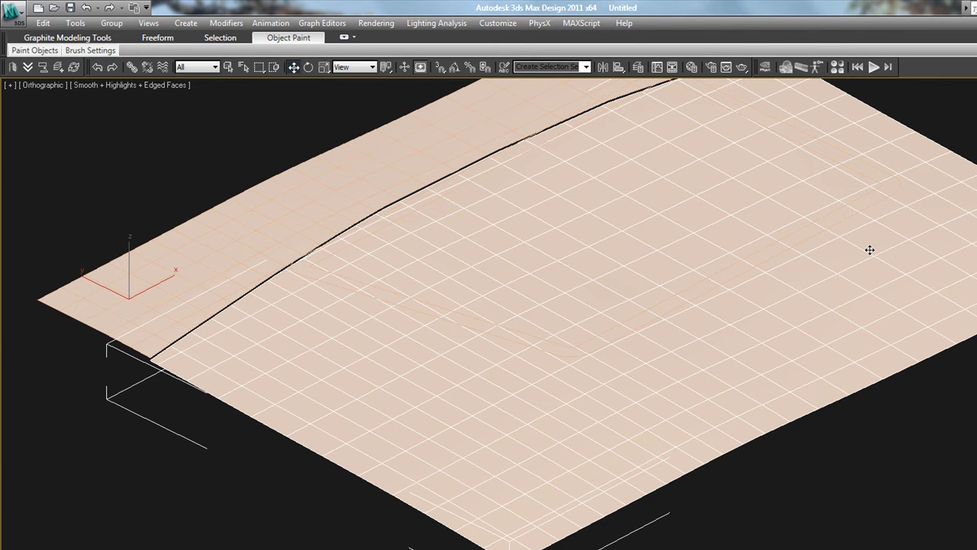
{"action": "scroll", "coordinate": [669, 329], "scroll_direction": "down", "scroll_amount": 4}
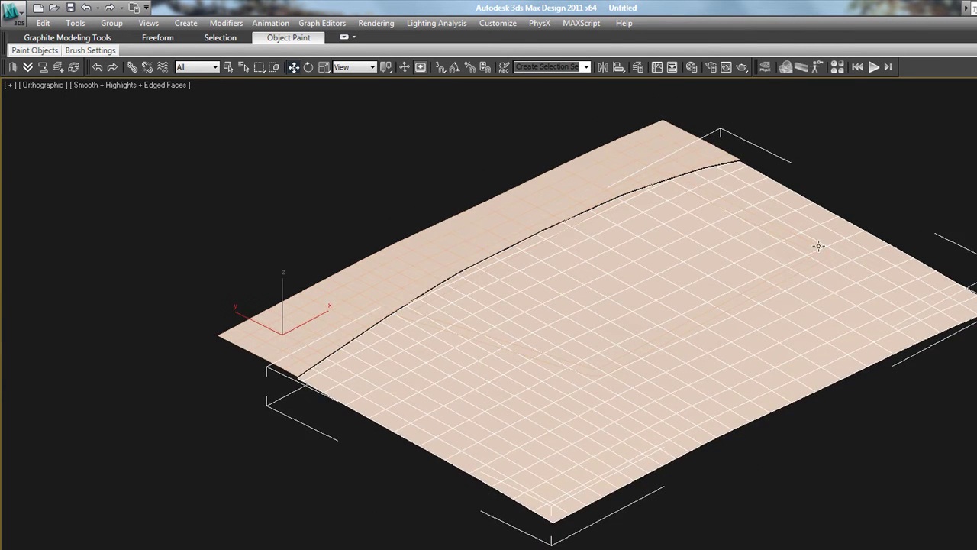
{"action": "scroll", "coordinate": [818, 245], "scroll_direction": "up", "scroll_amount": 4}
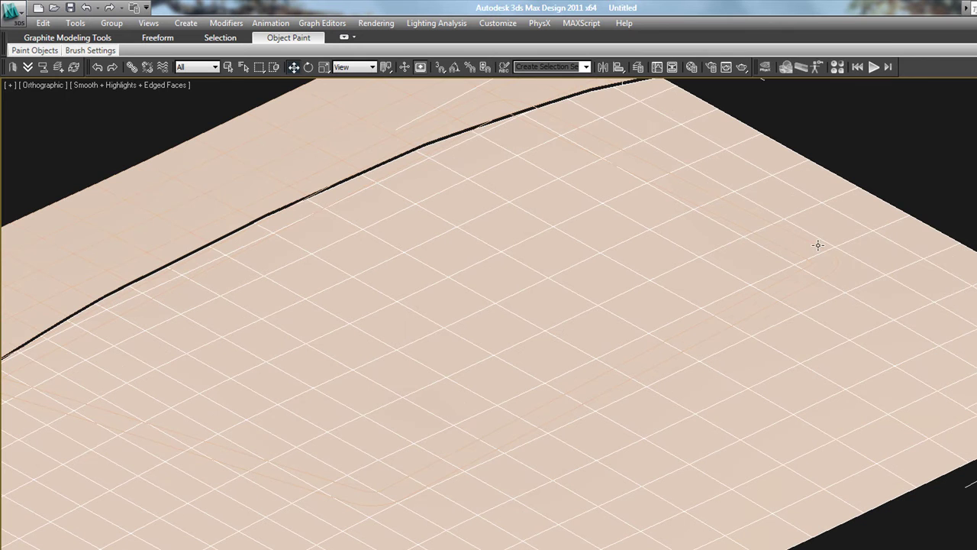
Step: Convert the lowered surface to an Editable Mesh
{"action": "right_click", "coordinate": [846, 252]}
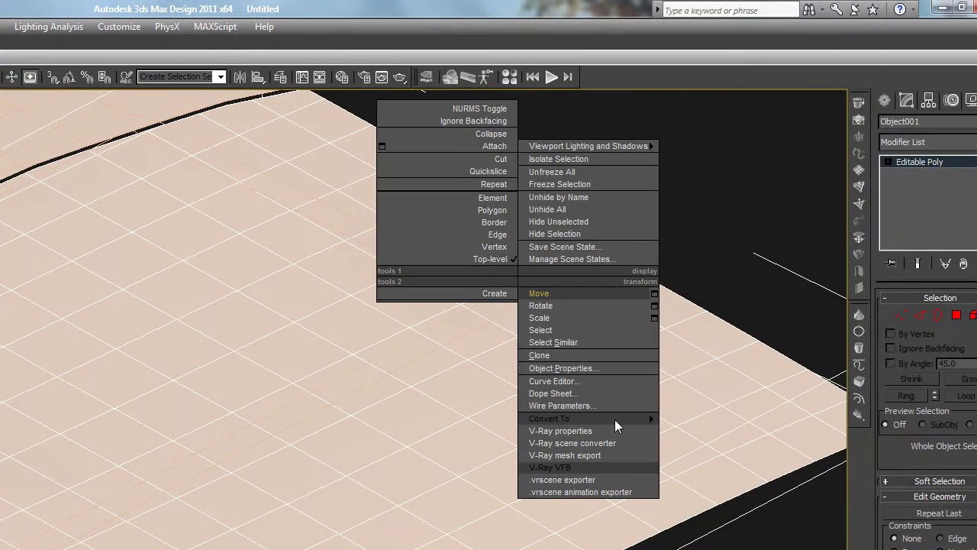
{"action": "mouse_move", "coordinate": [620, 416]}
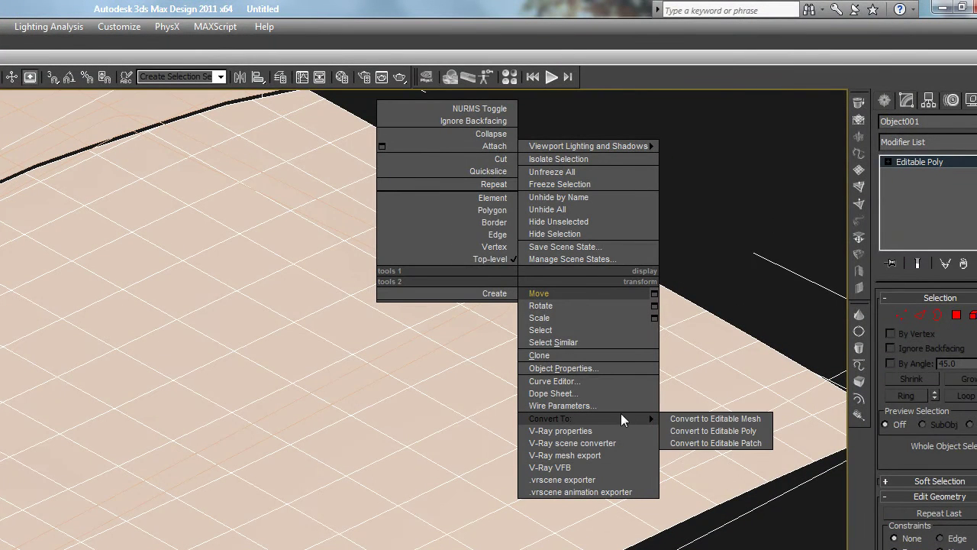
{"action": "left_click", "coordinate": [709, 420]}
Step: ShapeMerge the outer of the two rounded inner contours onto the lowered surface as an instance, with Face as the sub-mesh selection output
{"action": "left_click", "coordinate": [887, 104]}
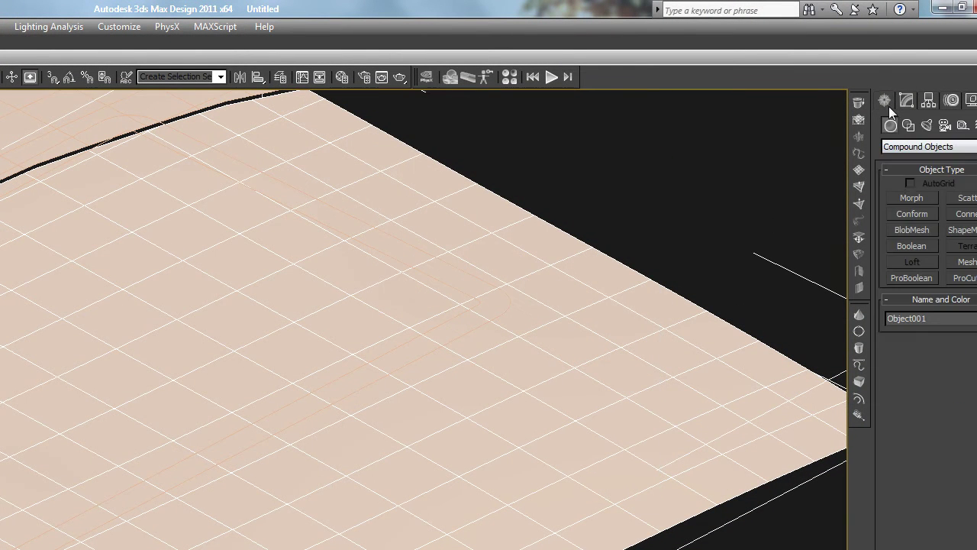
{"action": "left_click", "coordinate": [962, 229]}
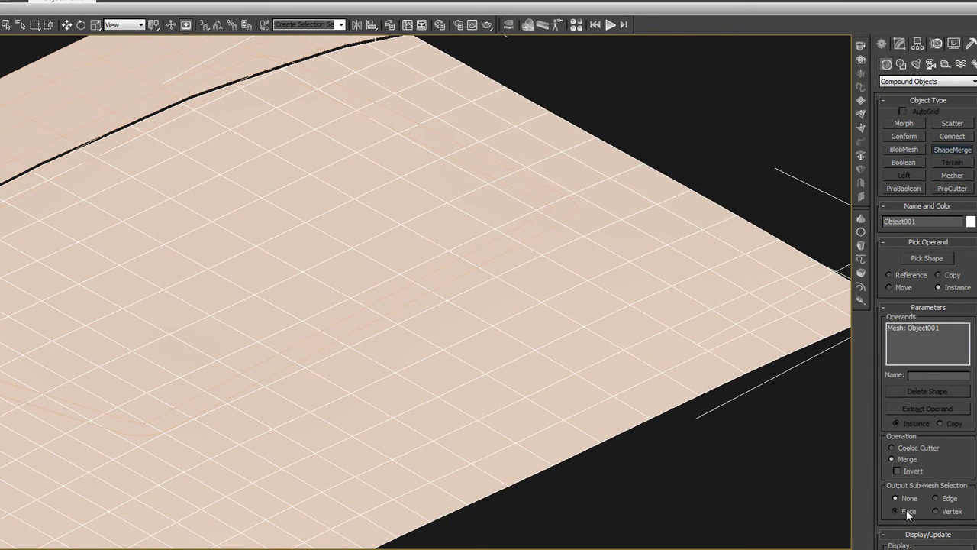
{"action": "left_click", "coordinate": [906, 510]}
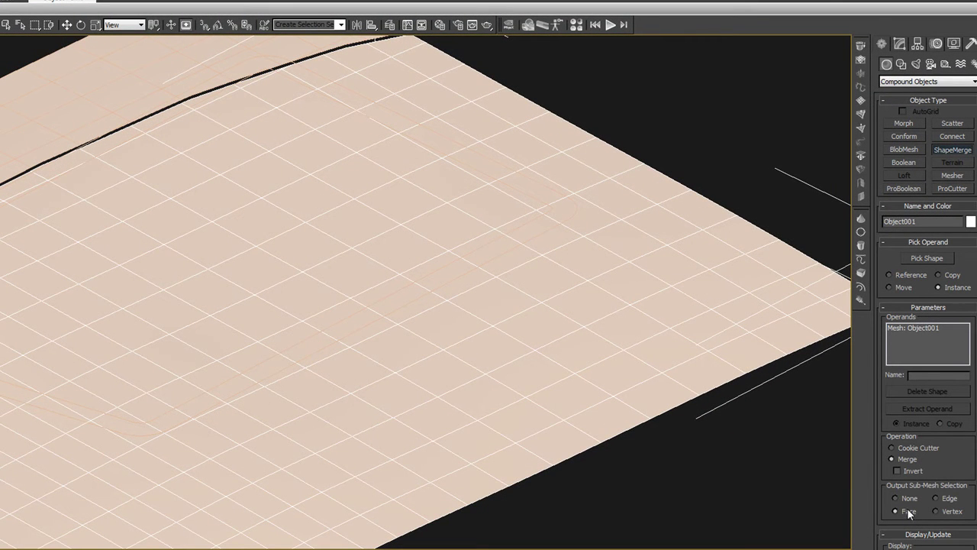
{"action": "left_click", "coordinate": [928, 258]}
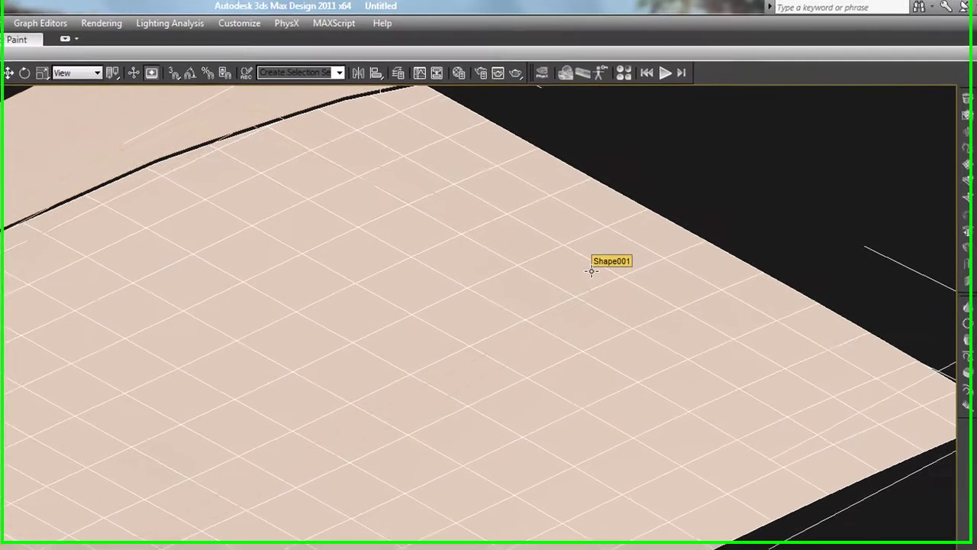
{"action": "left_click", "coordinate": [555, 201]}
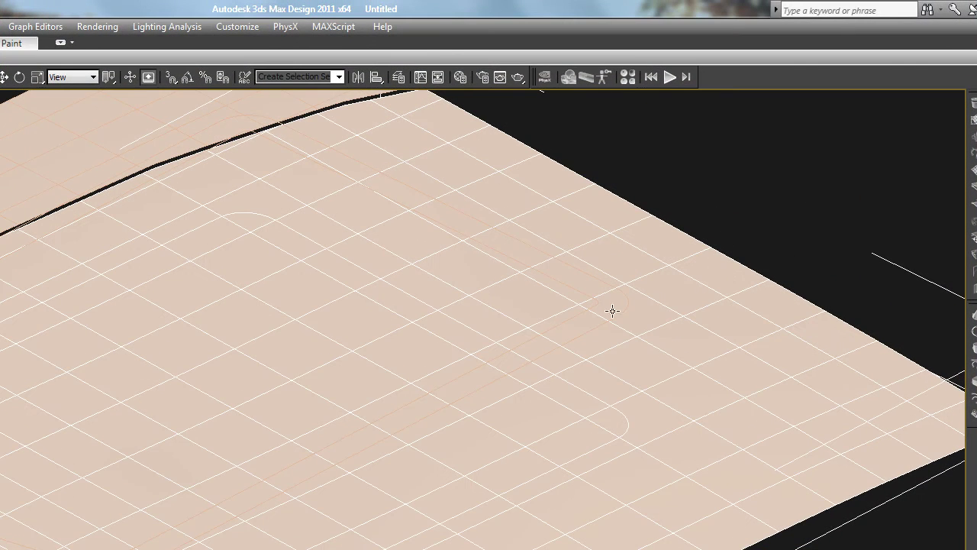
{"action": "middle_click_drag", "start_coordinate": [615, 410], "coordinate": [743, 312]}
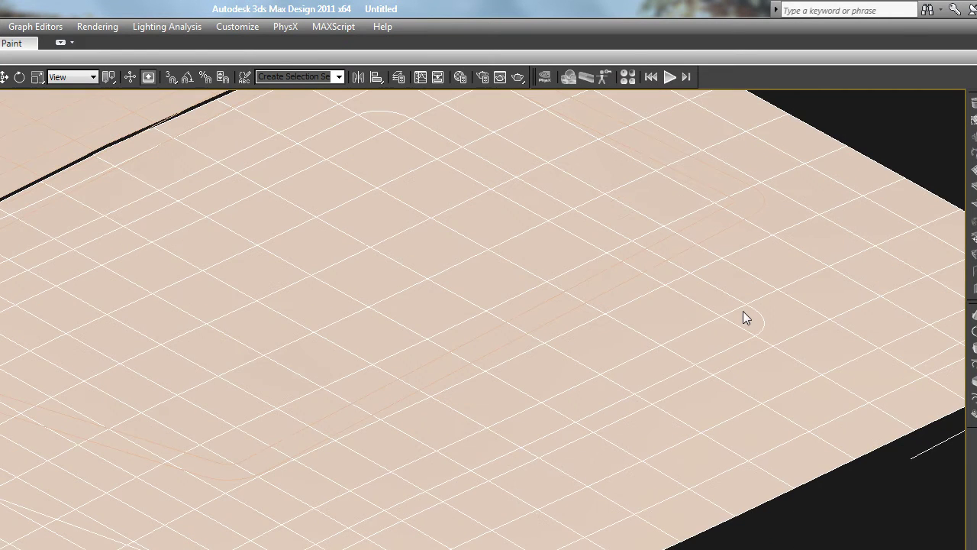
Step: Convert the merged surface to an Editable Poly and detach the polygons enclosed by the rounded contour as a separate object
{"action": "right_click", "coordinate": [775, 364]}
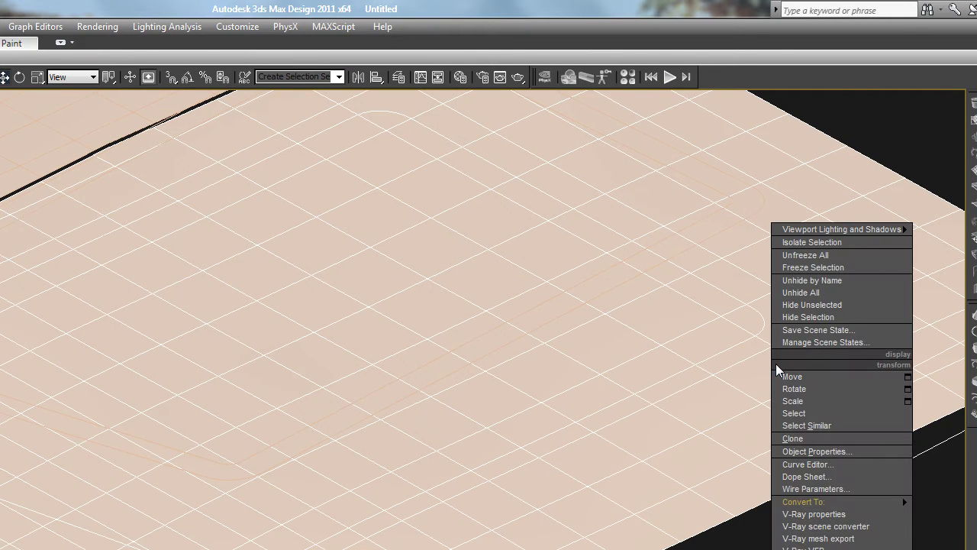
{"action": "mouse_move", "coordinate": [853, 503]}
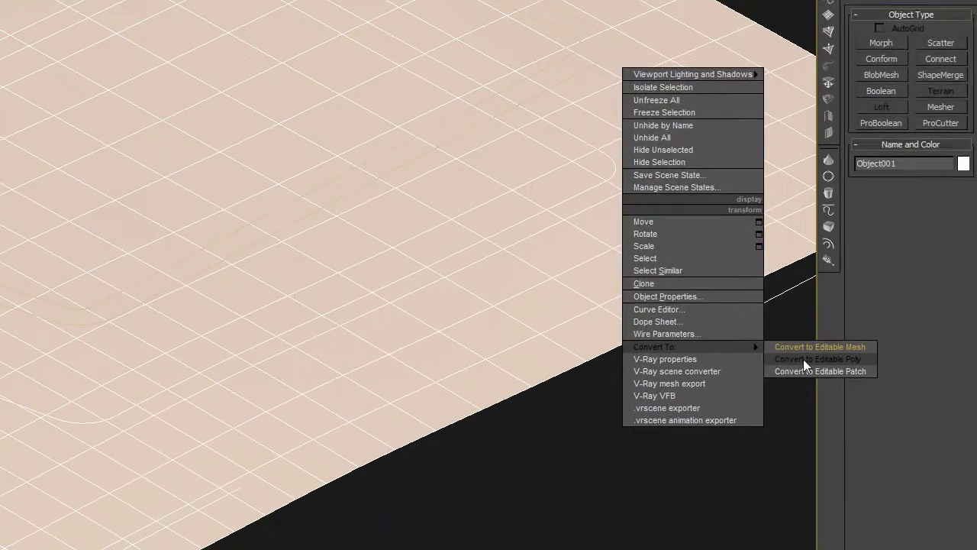
{"action": "left_click", "coordinate": [804, 358]}
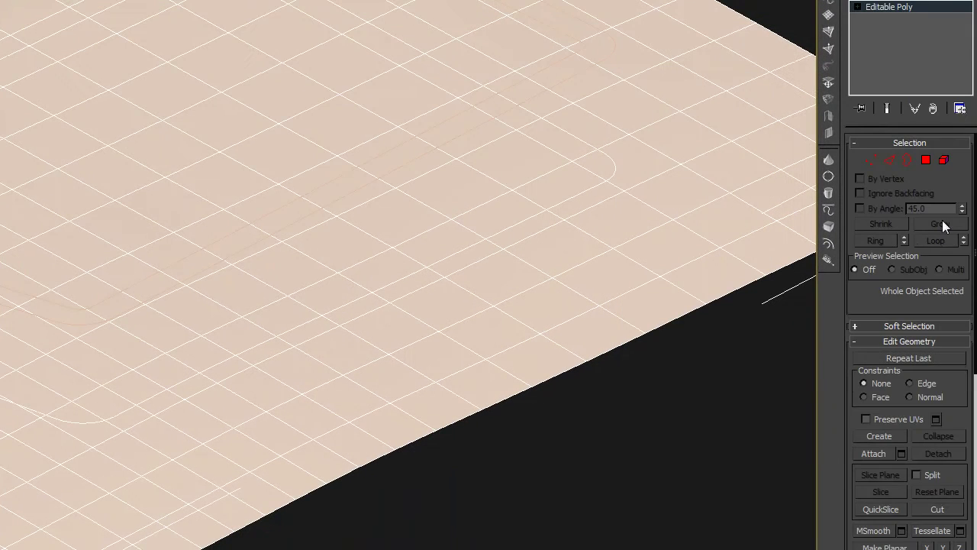
{"action": "left_click", "coordinate": [927, 161]}
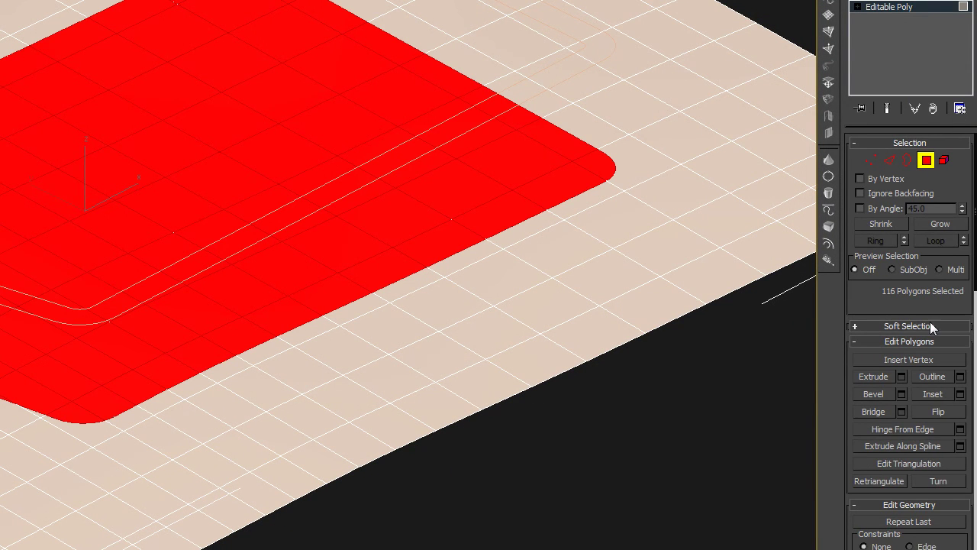
{"action": "left_click_drag", "start_coordinate": [920, 306], "coordinate": [920, 191]}
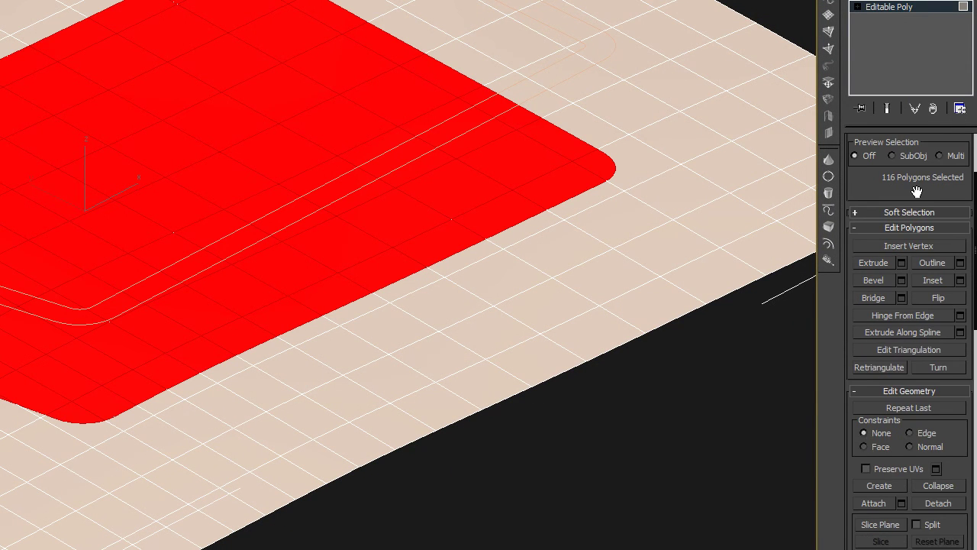
{"action": "left_click", "coordinate": [933, 503]}
{"action": "left_click", "coordinate": [297, 255]}
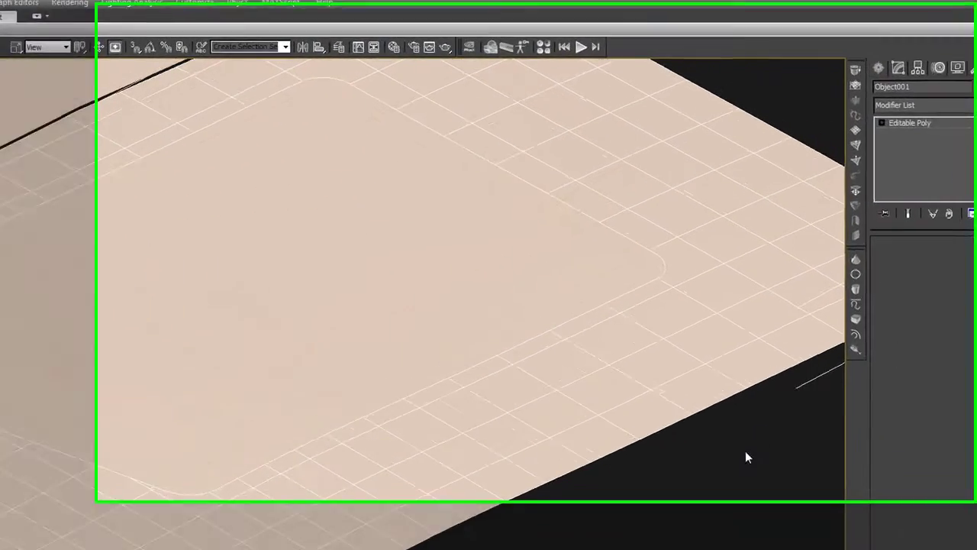
{"action": "left_click", "coordinate": [788, 354]}
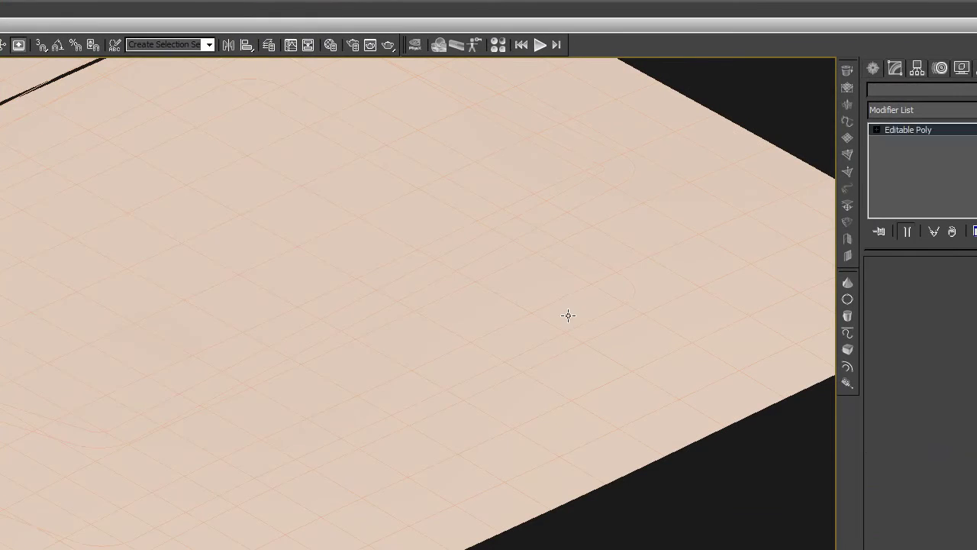
Step: Lower the detached rounded surface slightly below the surrounding surface to form a small step along its edge
{"action": "left_click", "coordinate": [567, 315]}
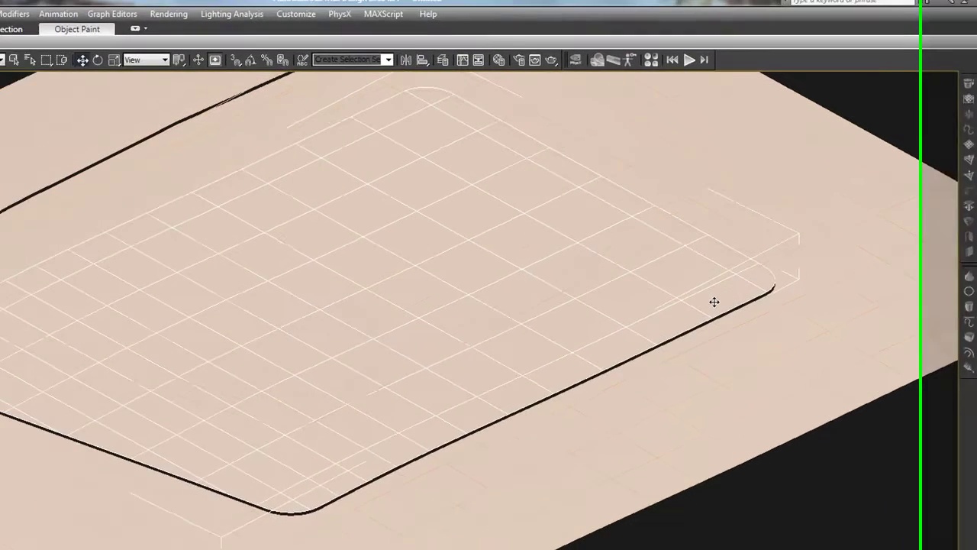
{"action": "left_click_drag", "start_coordinate": [784, 296], "coordinate": [805, 307]}
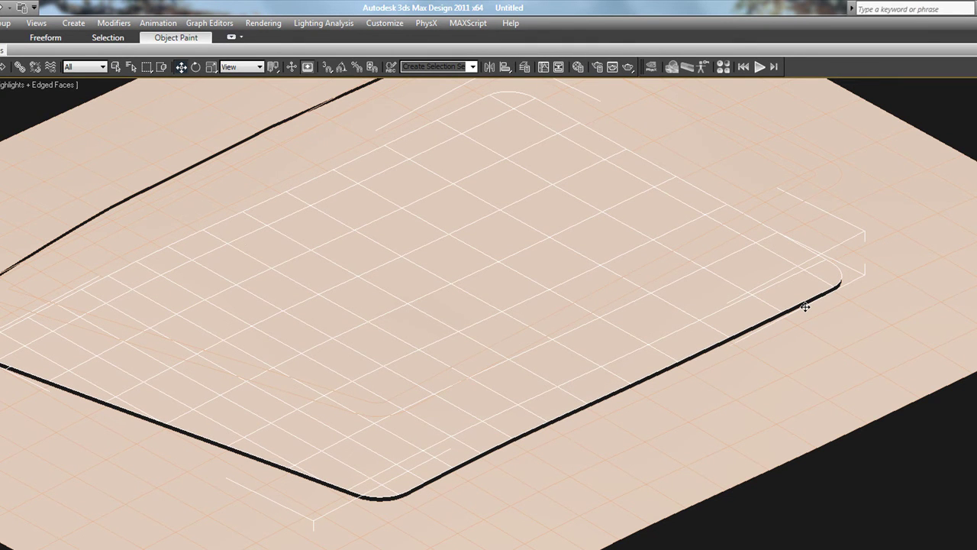
{"action": "left_click", "coordinate": [934, 434]}
{"action": "middle_click_drag", "start_coordinate": [524, 377], "coordinate": [697, 306]}
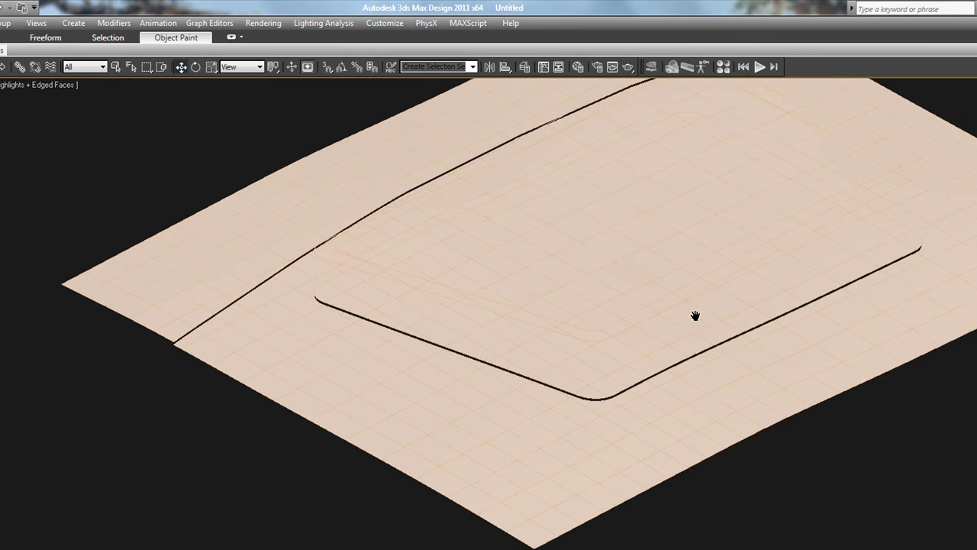
{"action": "scroll", "coordinate": [615, 345], "scroll_direction": "up", "scroll_amount": 2}
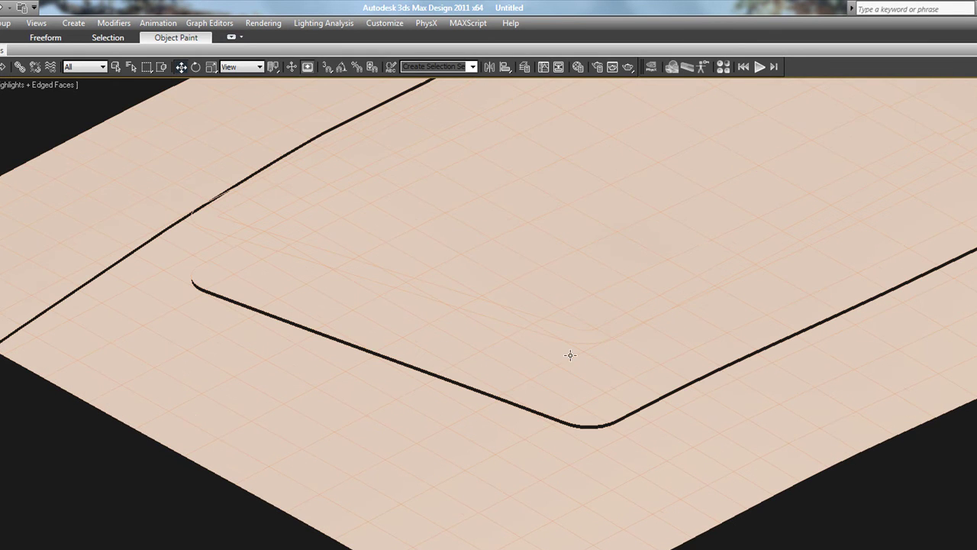
Step: ShapeMerge the smaller sharp-cornered contour onto the lowered rounded surface as an instance
{"action": "left_click", "coordinate": [683, 372]}
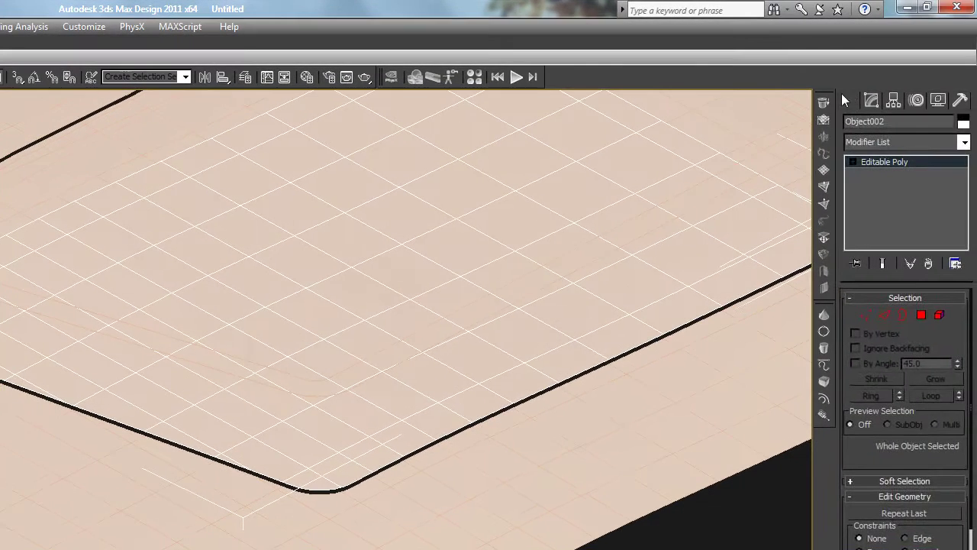
{"action": "left_click", "coordinate": [976, 85]}
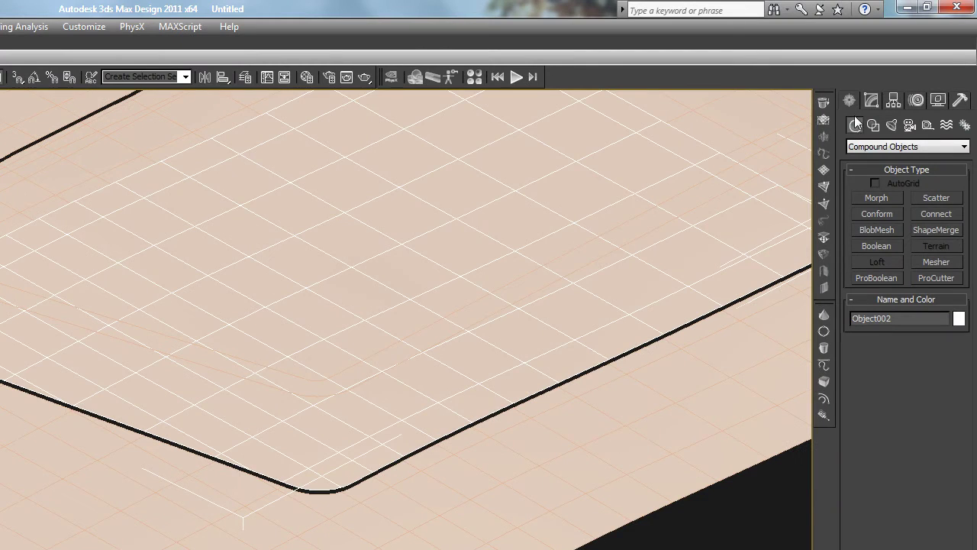
{"action": "left_click", "coordinate": [933, 228]}
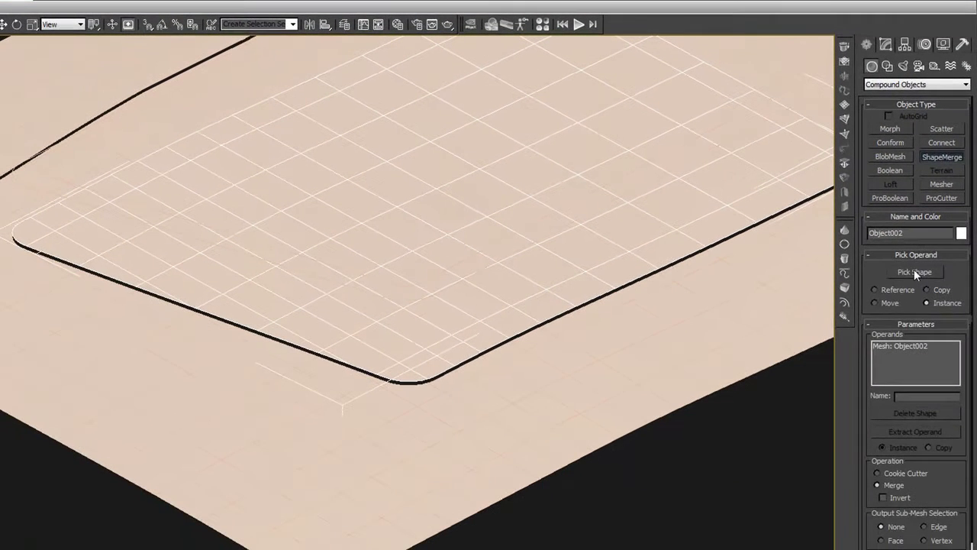
{"action": "left_click", "coordinate": [913, 271]}
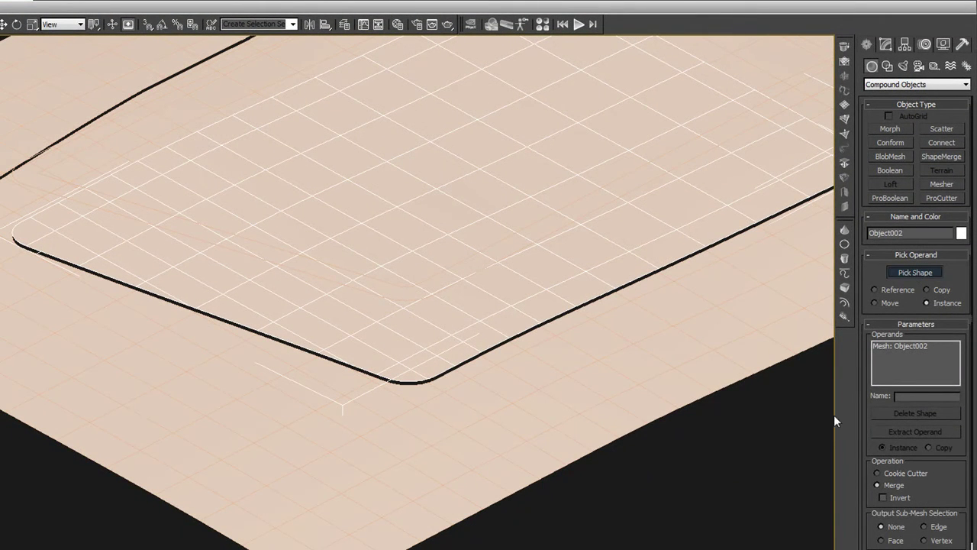
{"action": "middle_click_drag", "start_coordinate": [627, 200], "coordinate": [593, 242]}
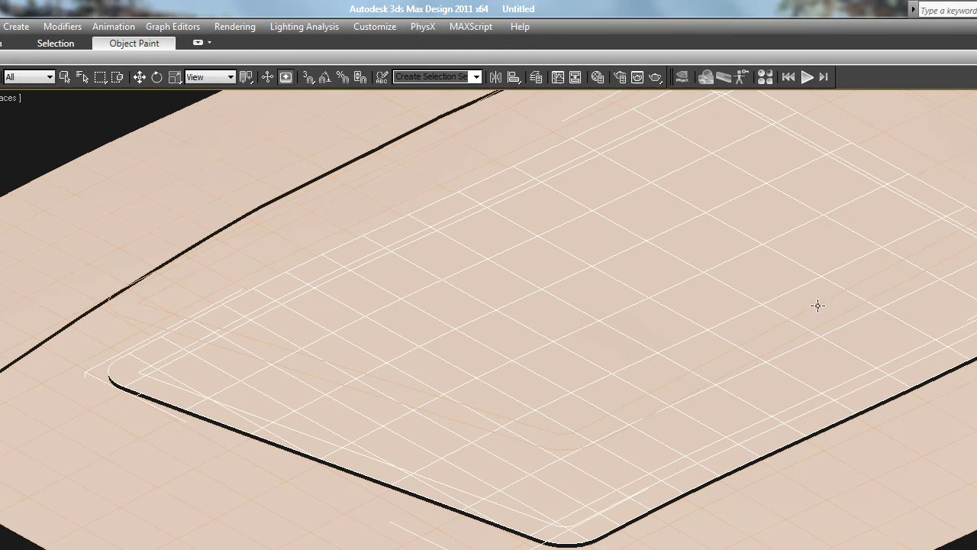
Step: Convert the rounded surface to an Editable Poly and select the polygons enclosed by the sharp-cornered contour
{"action": "key", "text": "w"}
{"action": "right_click", "coordinate": [852, 386]}
{"action": "mouse_move", "coordinate": [951, 525]}
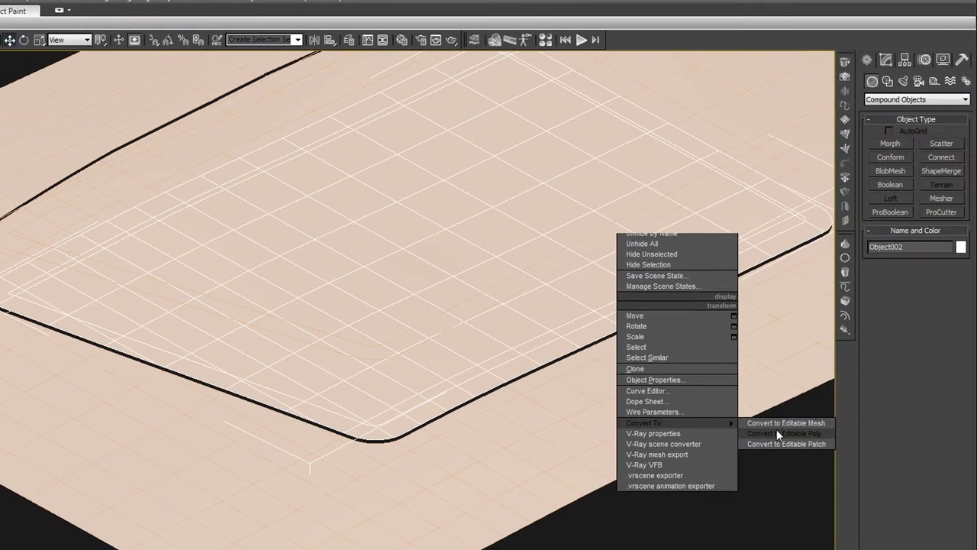
{"action": "left_click", "coordinate": [779, 434]}
{"action": "left_click", "coordinate": [928, 244]}
{"action": "key", "text": "ctrl+a"}
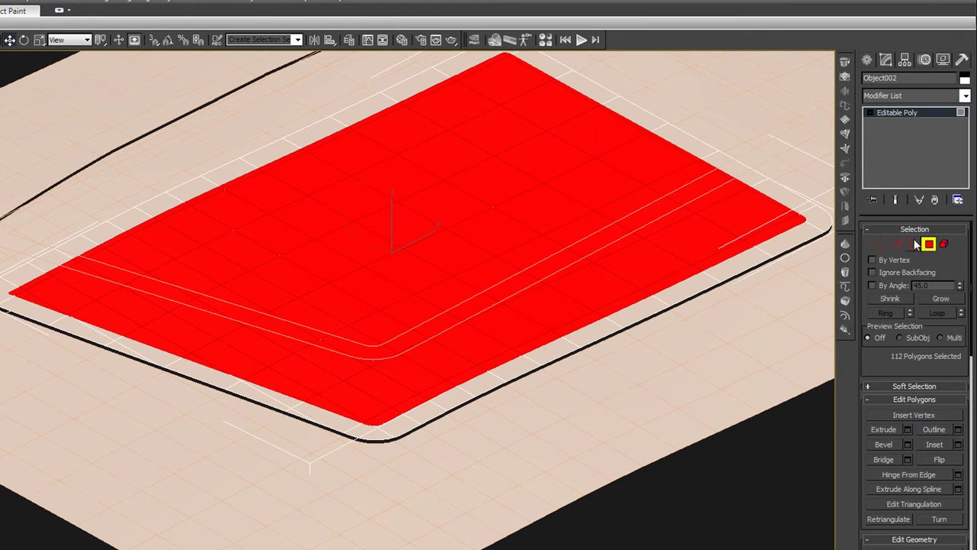
Step: Detach the polygons inside the sharp-cornered contour as a separate object and select the detached piece
{"action": "middle_click_drag", "start_coordinate": [462, 346], "coordinate": [608, 314]}
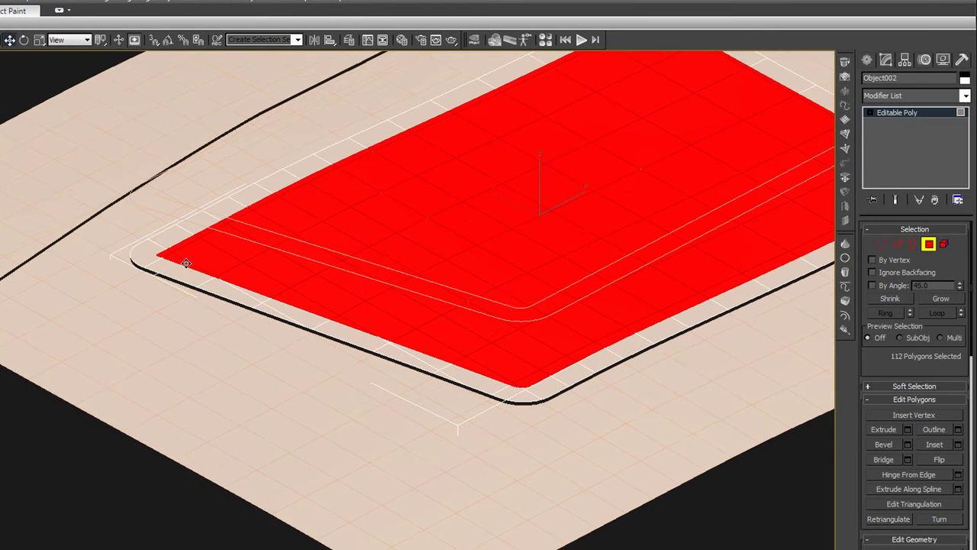
{"action": "scroll", "coordinate": [152, 258], "scroll_direction": "up", "scroll_amount": 3}
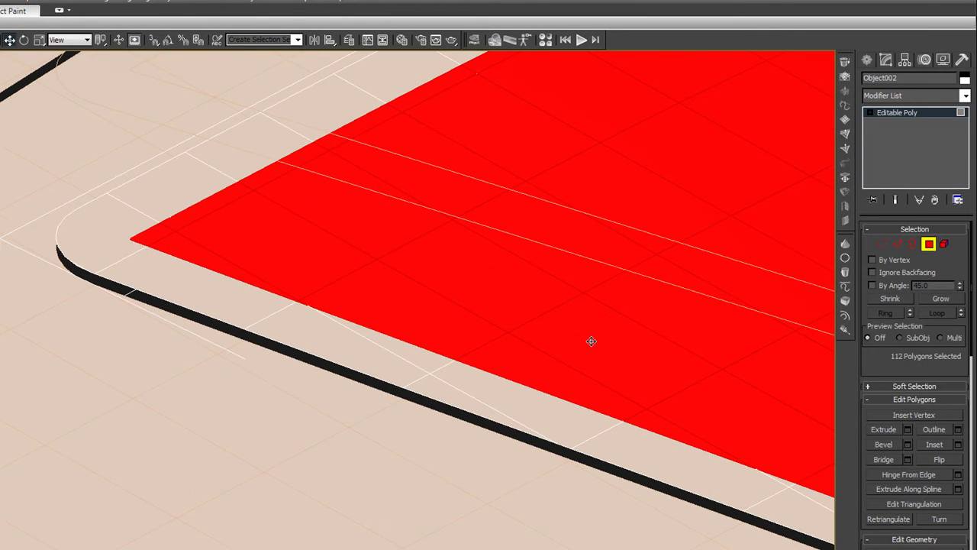
{"action": "left_click_drag", "start_coordinate": [941, 465], "coordinate": [914, 241]}
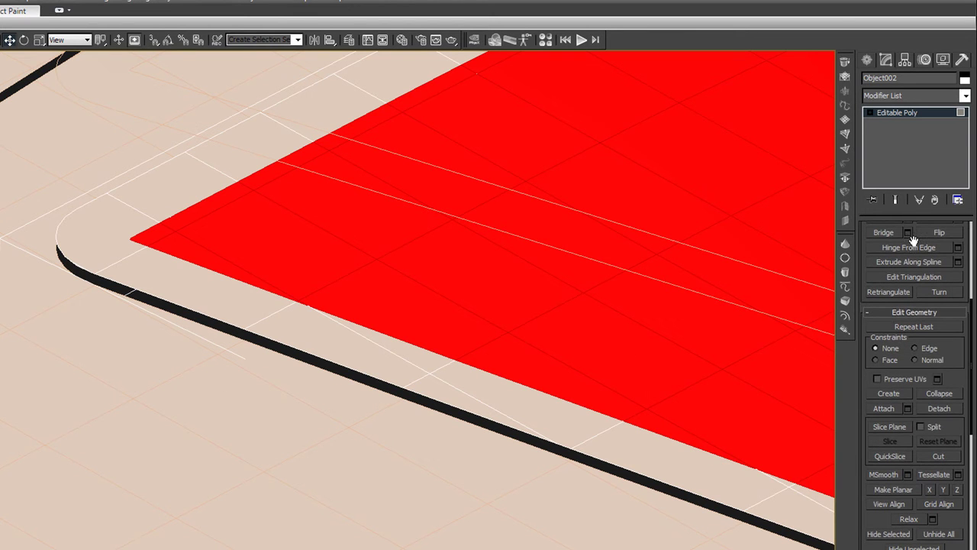
{"action": "left_click", "coordinate": [940, 407]}
{"action": "left_click", "coordinate": [391, 326]}
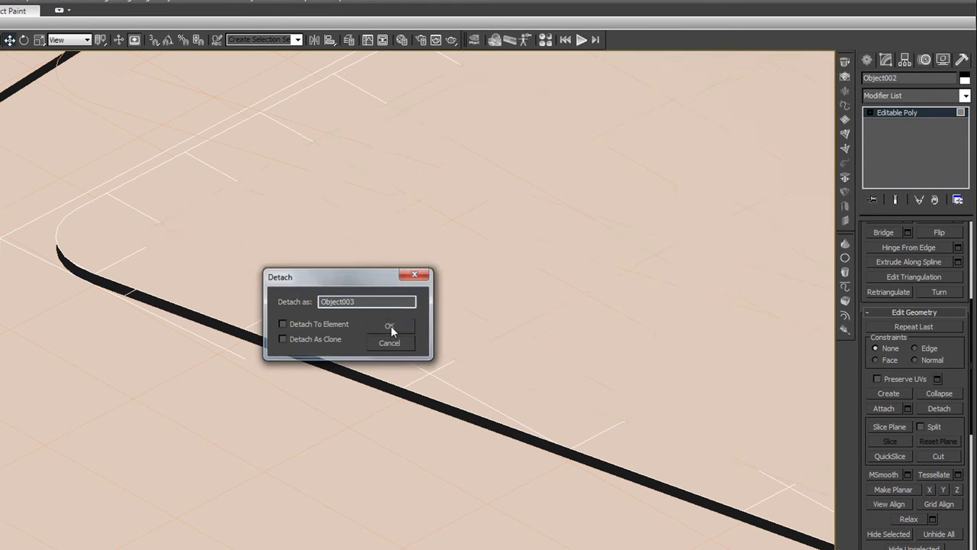
{"action": "left_click", "coordinate": [916, 109]}
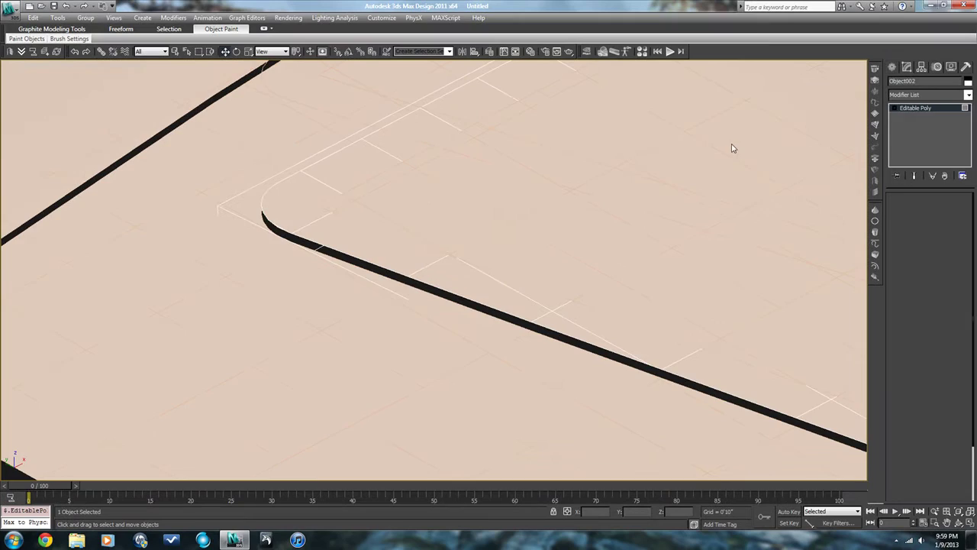
{"action": "middle_click_drag", "start_coordinate": [526, 206], "coordinate": [341, 282]}
{"action": "scroll", "coordinate": [374, 273], "scroll_direction": "down", "scroll_amount": 5}
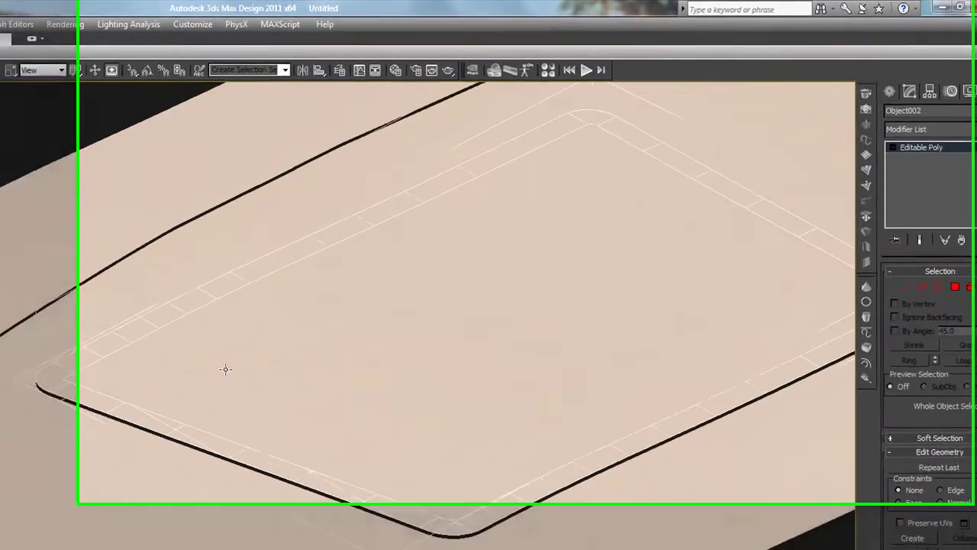
{"action": "scroll", "coordinate": [349, 408], "scroll_direction": "down", "scroll_amount": 3}
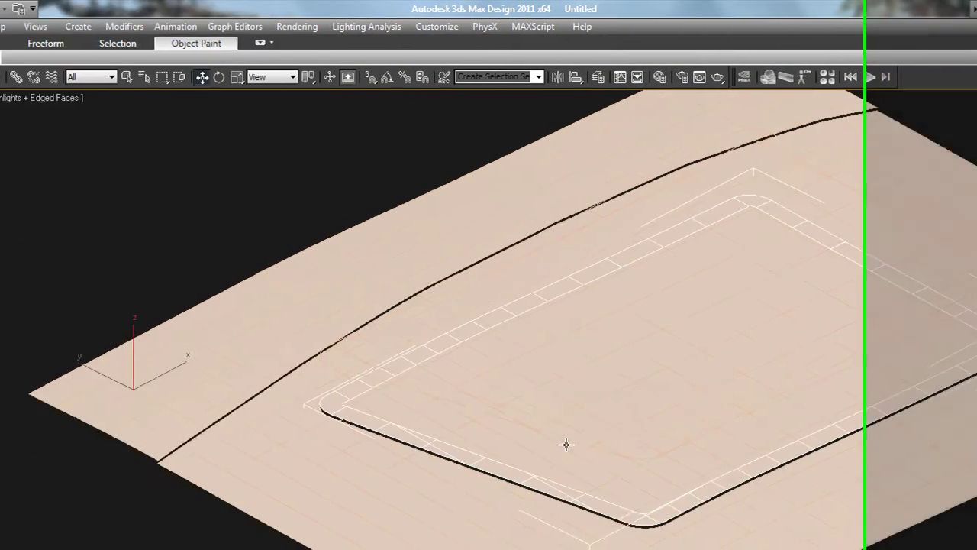
{"action": "scroll", "coordinate": [566, 445], "scroll_direction": "up", "scroll_amount": 3}
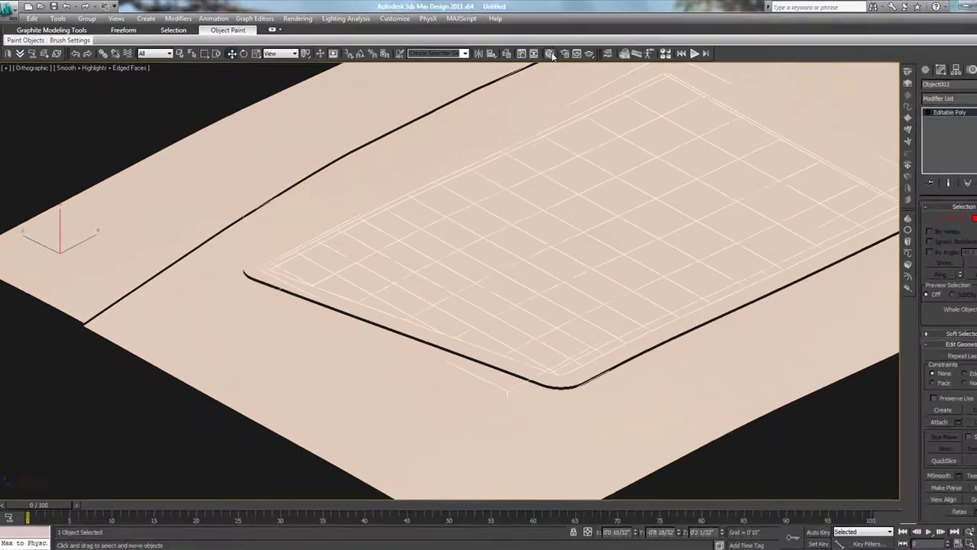
{"action": "left_click", "coordinate": [550, 55]}
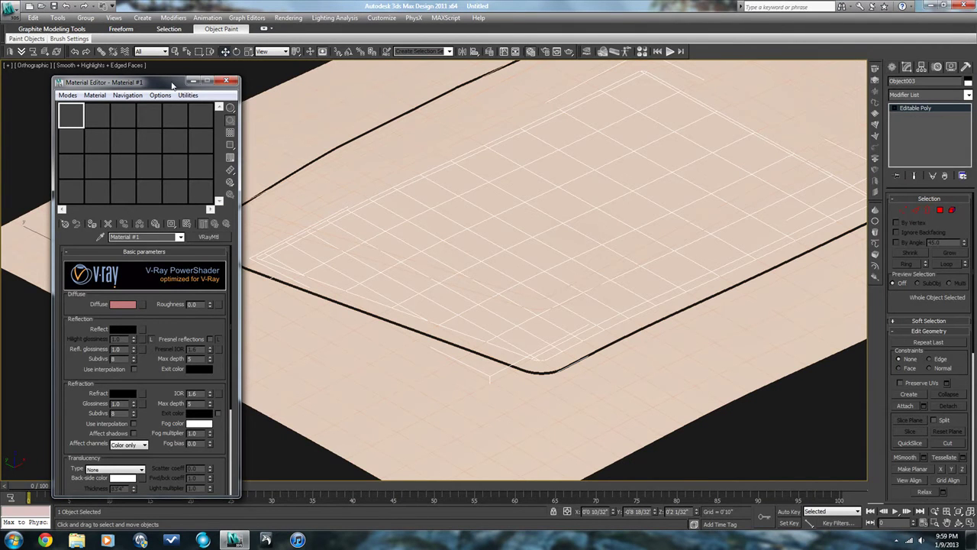
{"action": "left_click", "coordinate": [230, 82]}
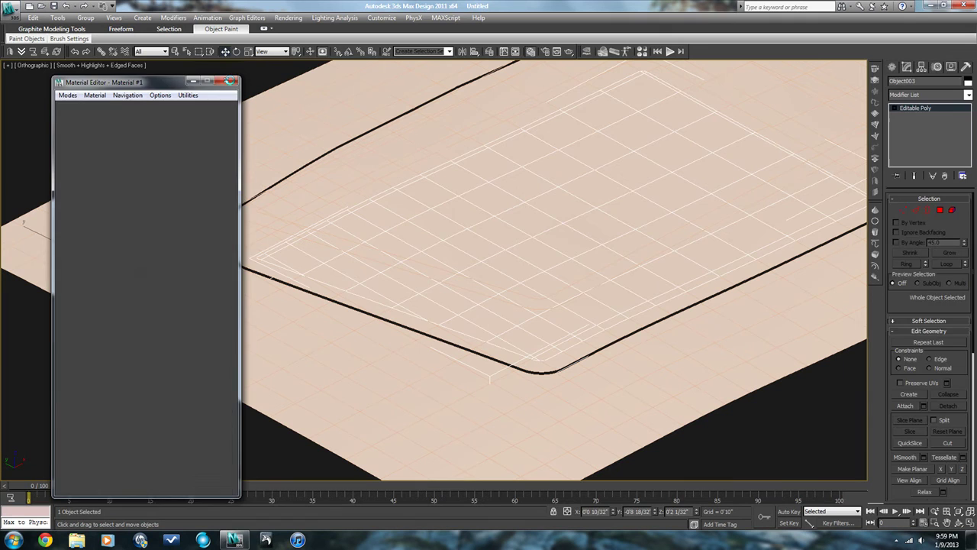
{"action": "left_click", "coordinate": [230, 84]}
{"action": "middle_click_drag", "start_coordinate": [406, 229], "coordinate": [336, 214]}
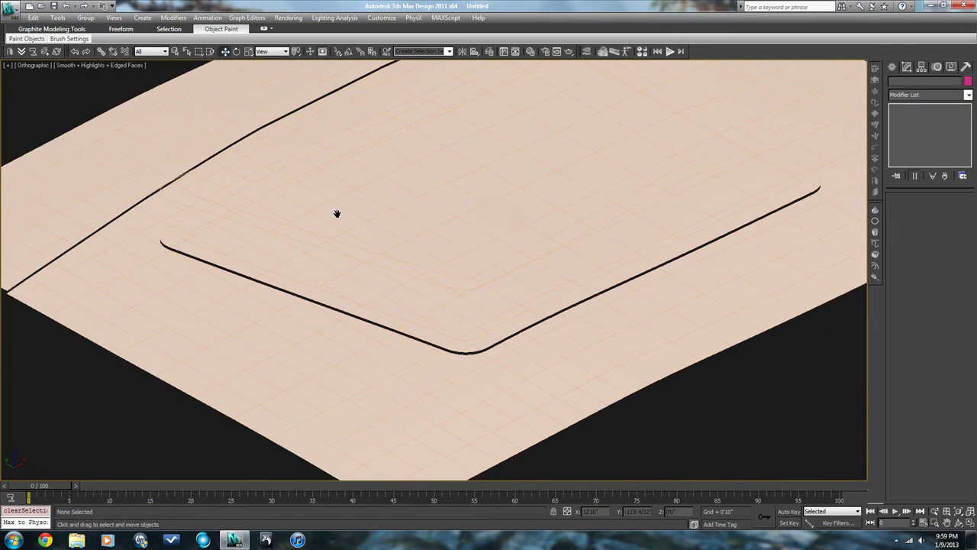
Step: Select the separate surface pieces one by one and examine the gaps along the rounded contour and the long curved edge
{"action": "left_click", "coordinate": [444, 312]}
{"action": "scroll", "coordinate": [444, 312], "scroll_direction": "up", "scroll_amount": 2}
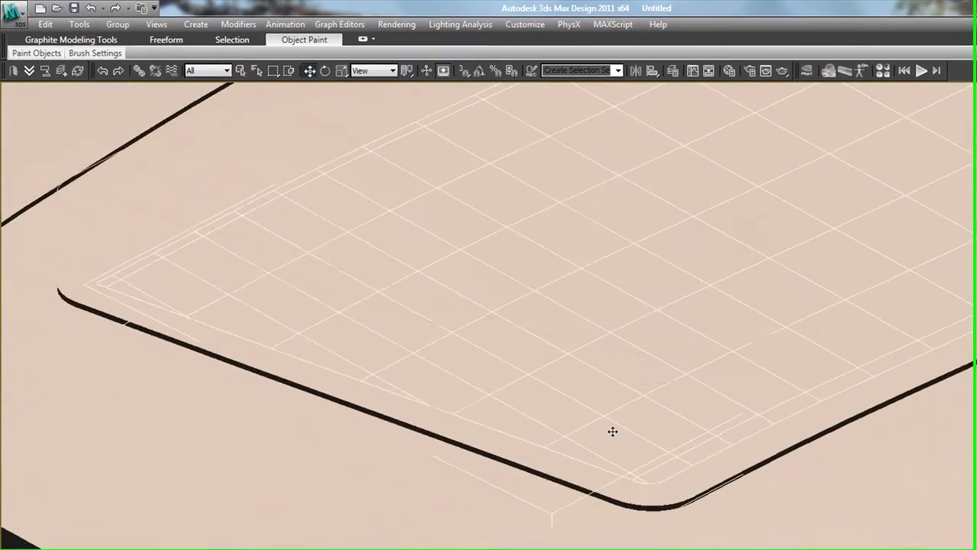
{"action": "middle_click_drag", "start_coordinate": [444, 313], "coordinate": [687, 335]}
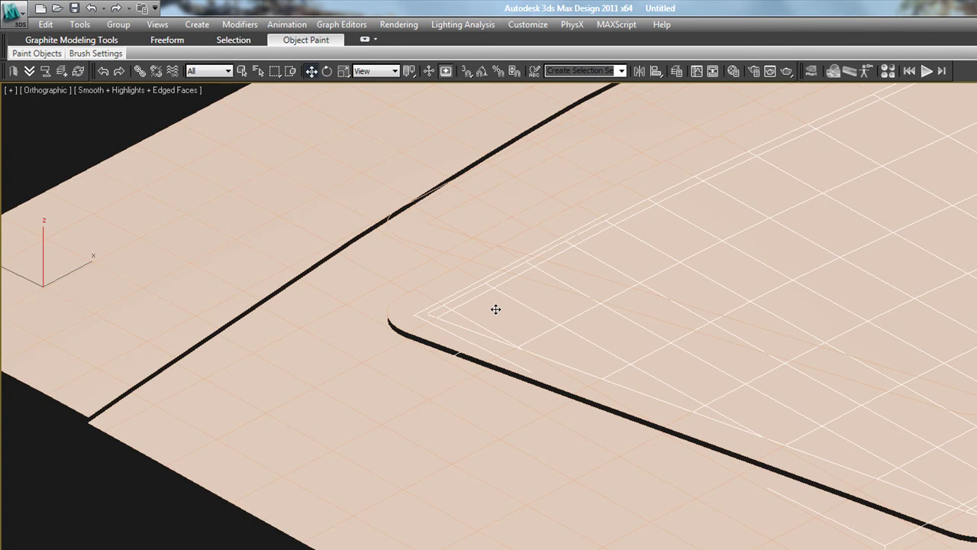
{"action": "scroll", "coordinate": [496, 309], "scroll_direction": "up", "scroll_amount": 2}
{"action": "left_click_drag", "start_coordinate": [479, 315], "coordinate": [427, 348]}
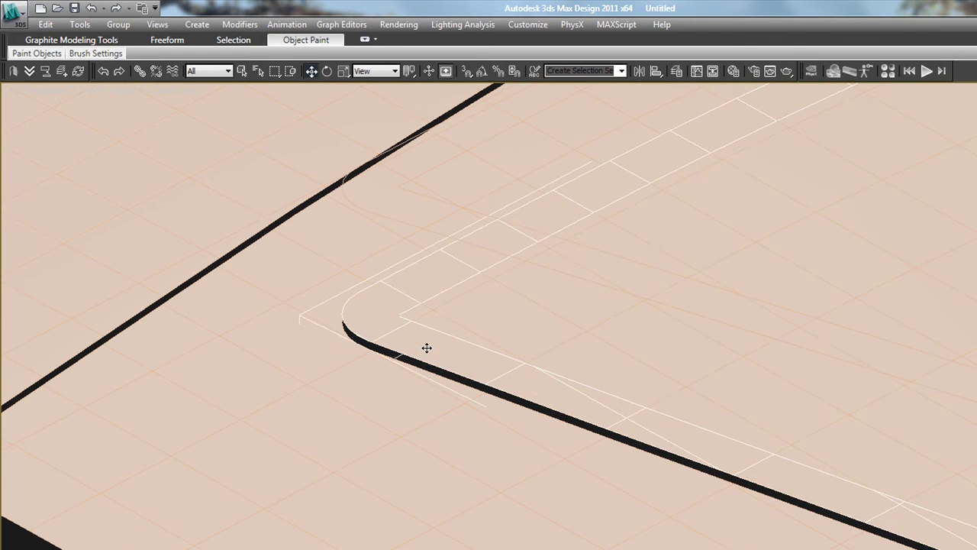
{"action": "left_click", "coordinate": [170, 221]}
{"action": "middle_click_drag", "start_coordinate": [237, 290], "coordinate": [353, 311]}
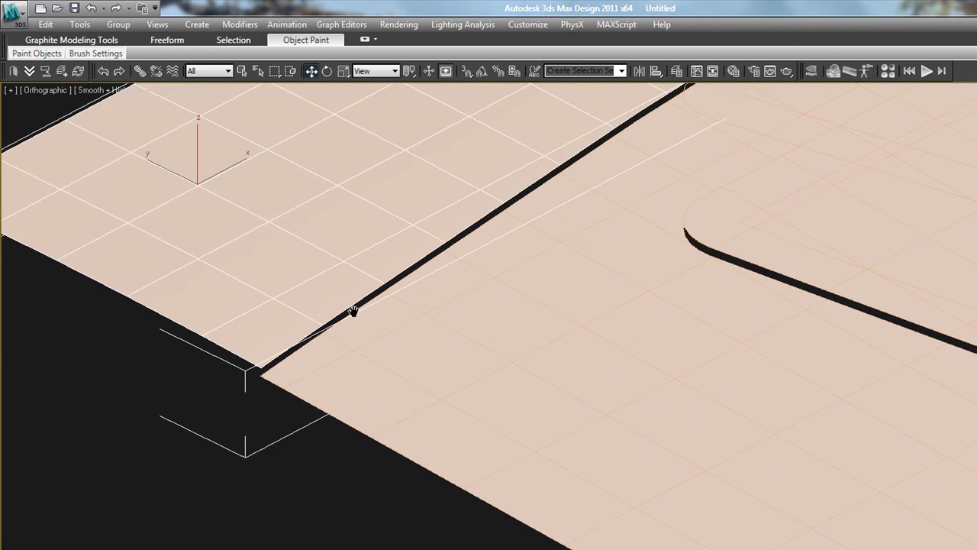
{"action": "left_click", "coordinate": [267, 404]}
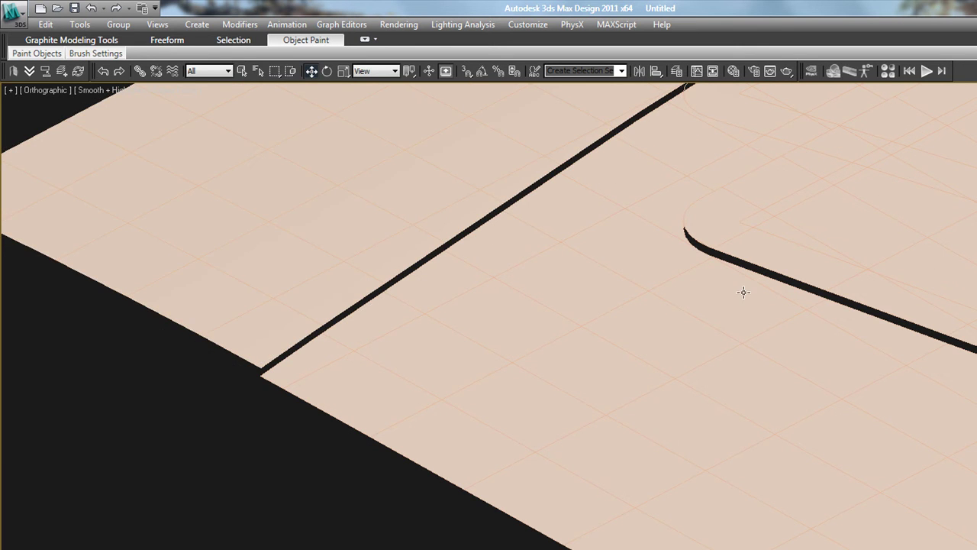
{"action": "scroll", "coordinate": [744, 290], "scroll_direction": "down", "scroll_amount": 4}
{"action": "left_click", "coordinate": [951, 458]}
{"action": "middle_click_drag", "start_coordinate": [698, 401], "coordinate": [214, 306]}
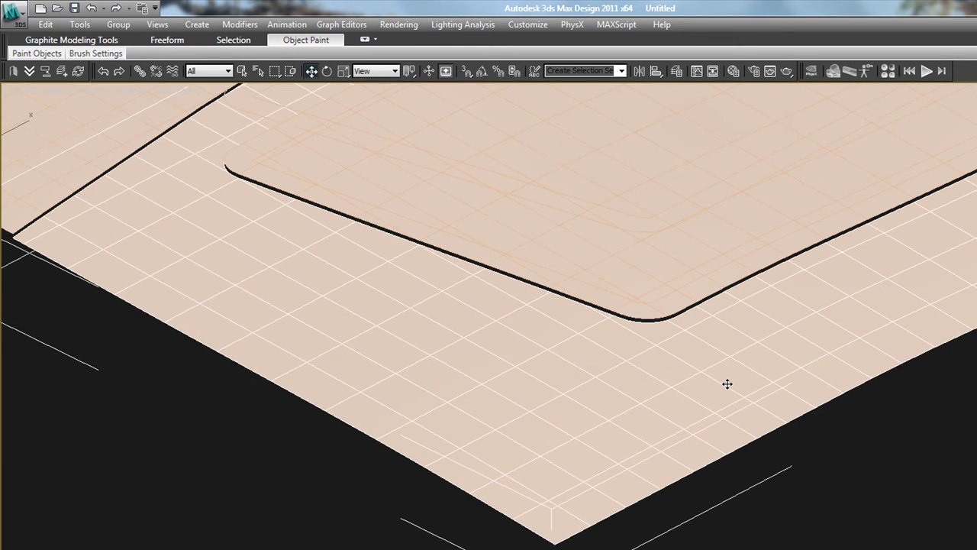
{"action": "scroll", "coordinate": [727, 384], "scroll_direction": "down", "scroll_amount": 3}
{"action": "middle_click_drag", "start_coordinate": [727, 384], "coordinate": [550, 477]}
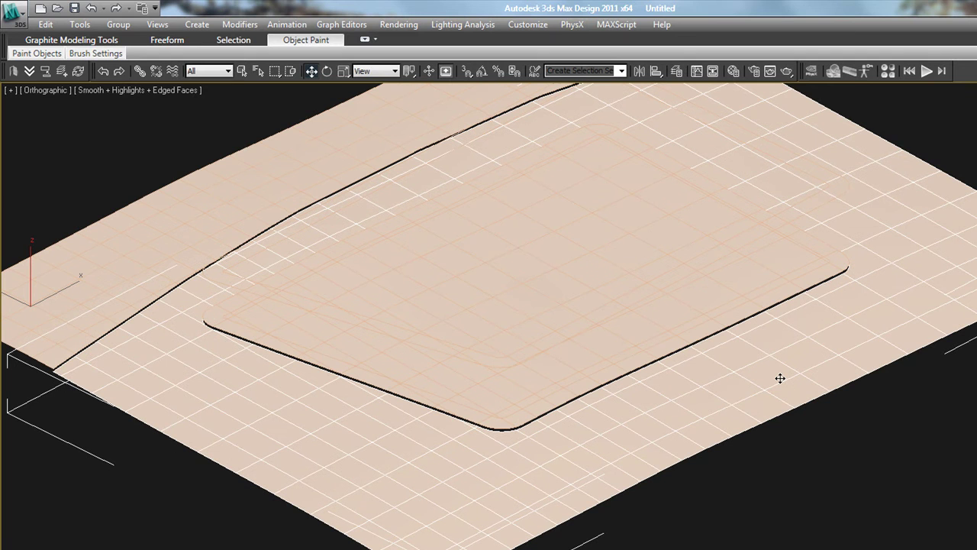
{"action": "left_click", "coordinate": [841, 482]}
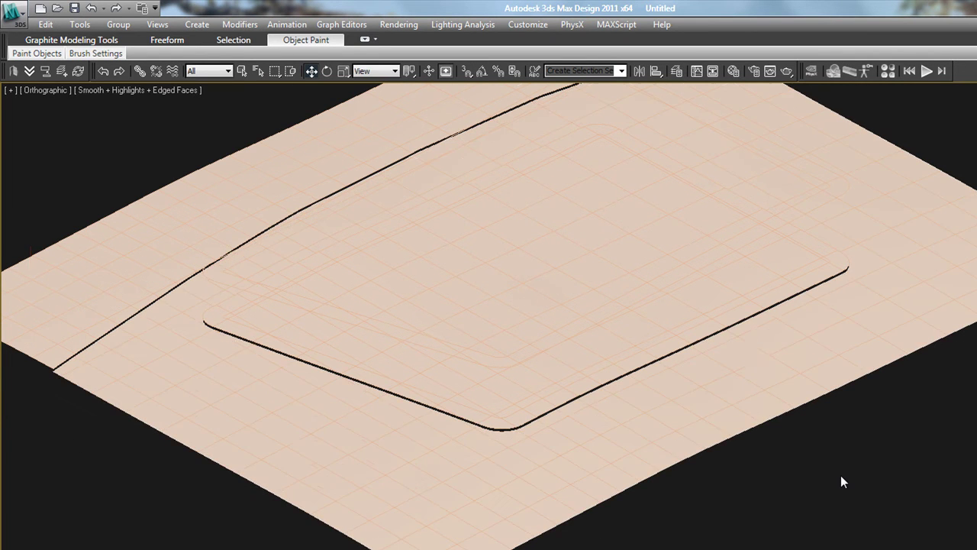
Step: Draw an open stepped profile line above the surfaces in the right view, with short angled segments at both ends
{"action": "left_click", "coordinate": [746, 315]}
{"action": "key", "text": "r"}
{"action": "key", "text": "z"}
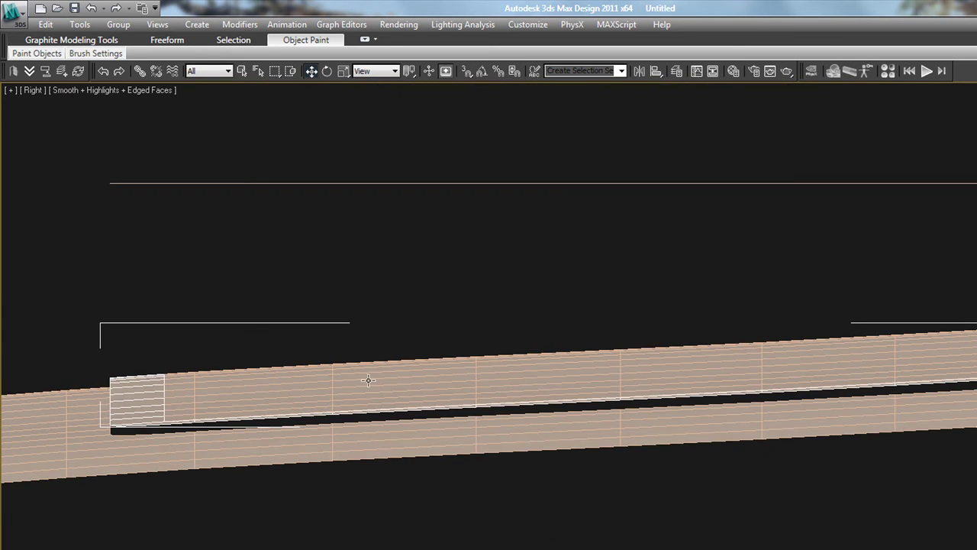
{"action": "middle_click_drag", "start_coordinate": [275, 329], "coordinate": [536, 290]}
{"action": "scroll", "coordinate": [370, 278], "scroll_direction": "up", "scroll_amount": 3}
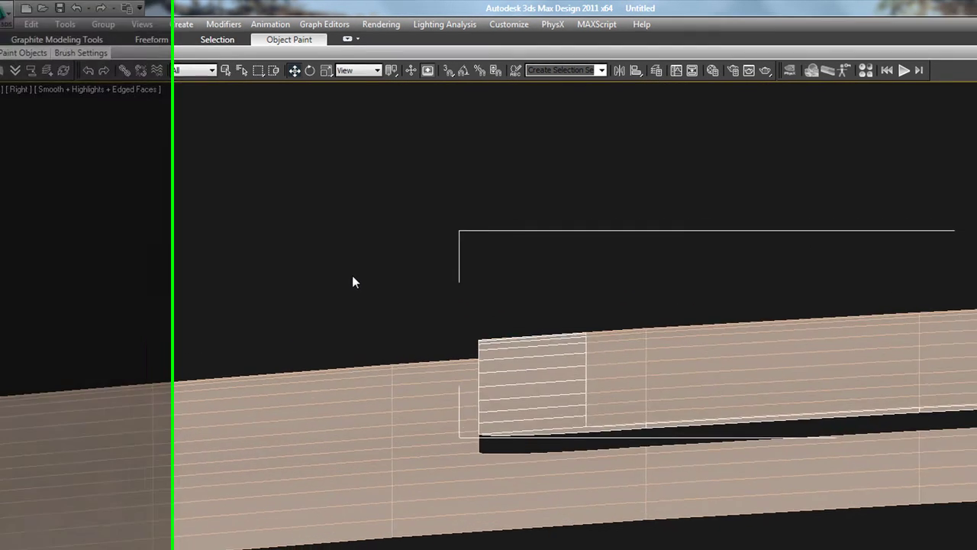
{"action": "left_click", "coordinate": [353, 276]}
{"action": "left_click", "coordinate": [923, 83]}
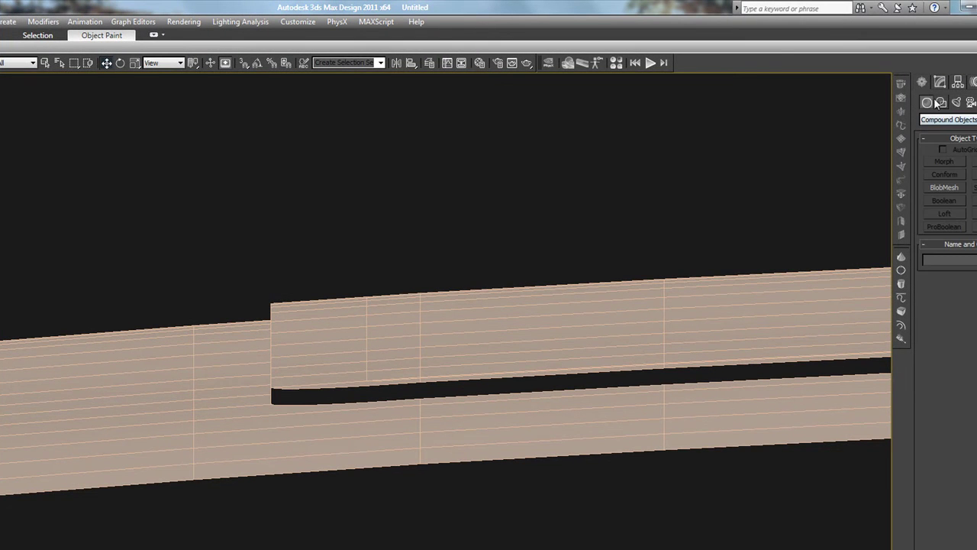
{"action": "left_click", "coordinate": [939, 102]}
{"action": "left_click", "coordinate": [943, 172]}
{"action": "middle_click_drag", "start_coordinate": [536, 223], "coordinate": [605, 210]}
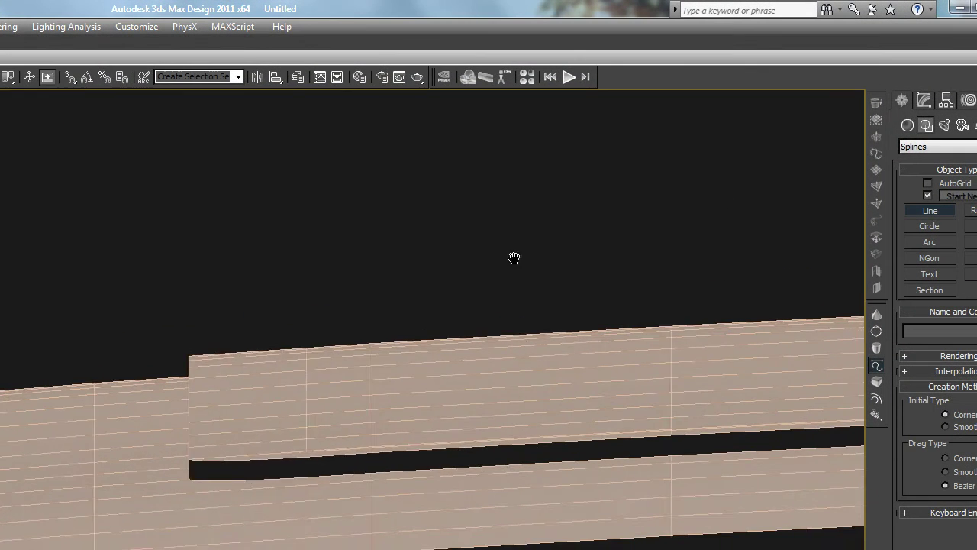
{"action": "middle_click_drag", "start_coordinate": [514, 258], "coordinate": [698, 233]}
{"action": "scroll", "coordinate": [292, 319], "scroll_direction": "up", "scroll_amount": 5}
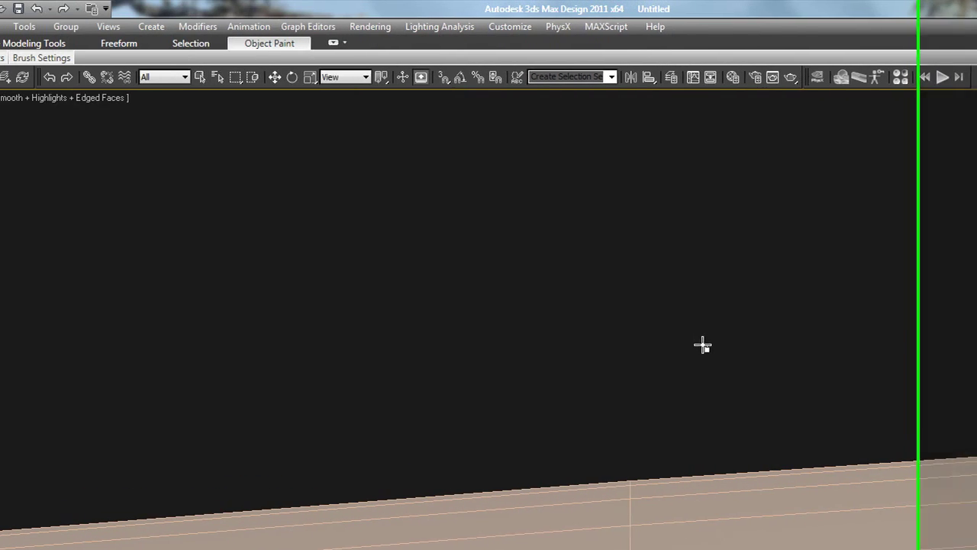
{"action": "left_click", "coordinate": [333, 349]}
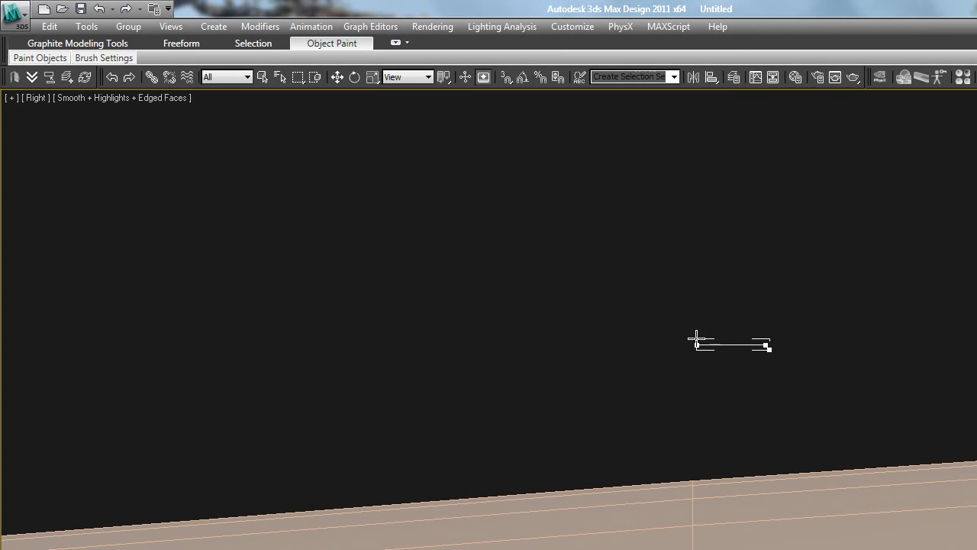
{"action": "left_click", "coordinate": [693, 345]}
{"action": "left_click", "coordinate": [666, 412]}
{"action": "left_click", "coordinate": [502, 434]}
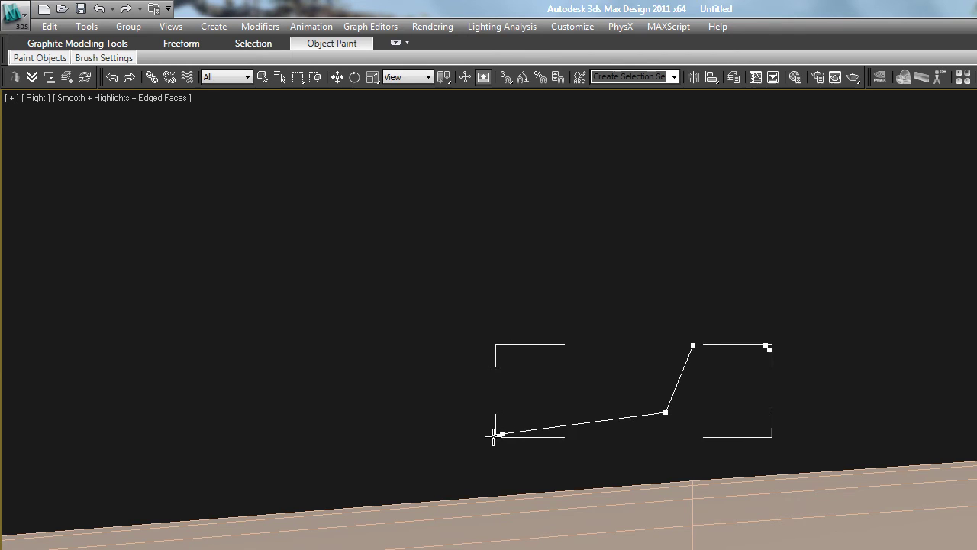
{"action": "left_click", "coordinate": [489, 437]}
{"action": "right_click", "coordinate": [530, 362]}
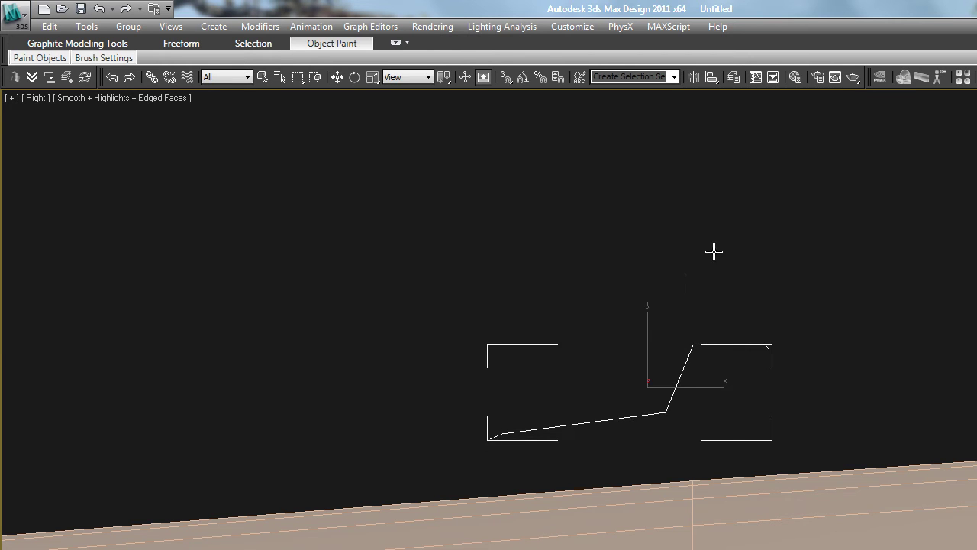
Step: Fillet the profile line's inner corner vertices so the bends on its sloped section are rounded
{"action": "key", "text": "1"}
{"action": "key", "text": "w"}
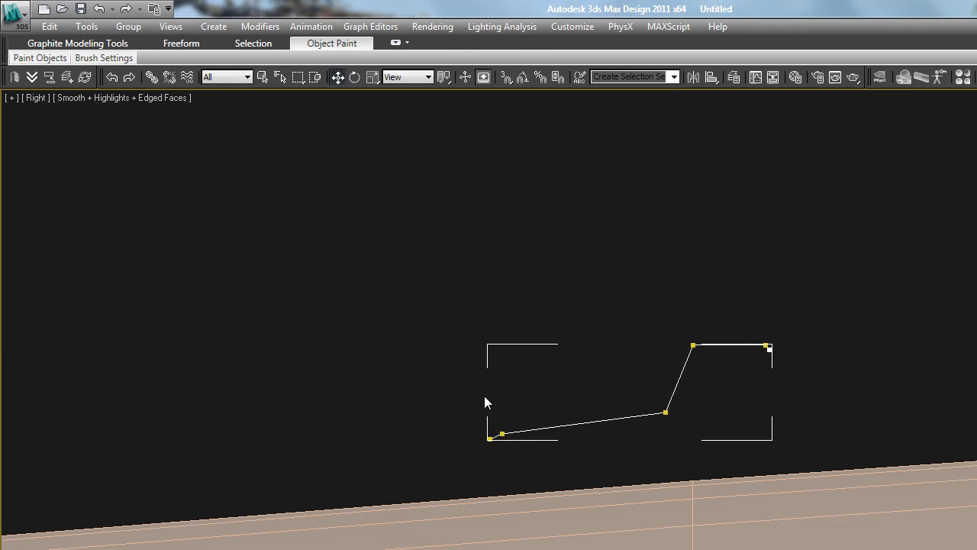
{"action": "left_click_drag", "start_coordinate": [495, 403], "coordinate": [519, 439]}
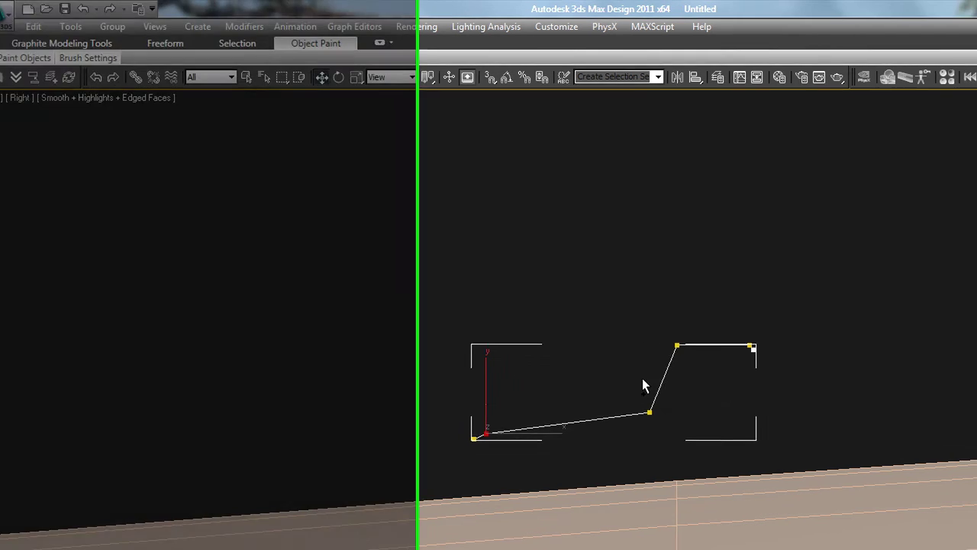
{"action": "left_click_drag", "start_coordinate": [657, 379], "coordinate": [713, 458]}
{"action": "left_click_drag", "start_coordinate": [669, 298], "coordinate": [779, 361]}
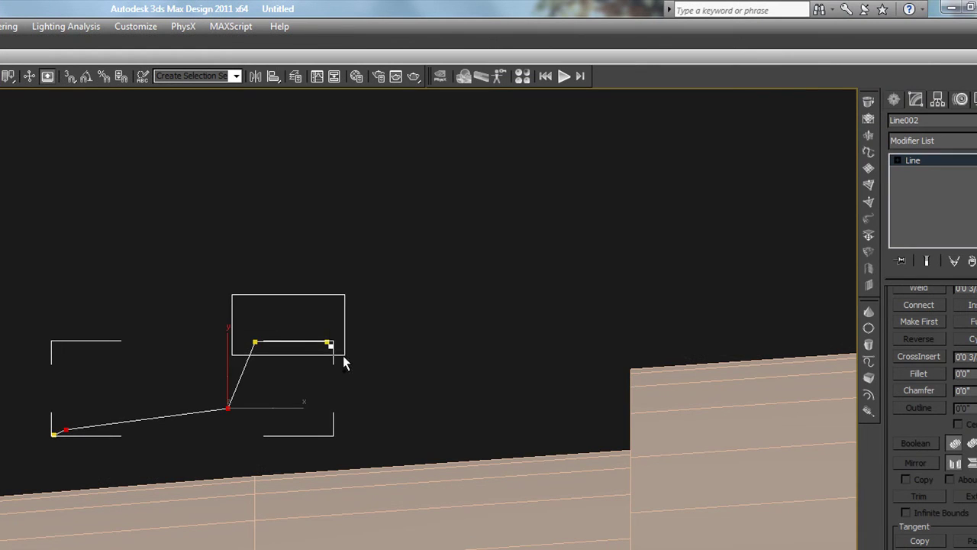
{"action": "left_click_drag", "start_coordinate": [343, 355], "coordinate": [294, 359]}
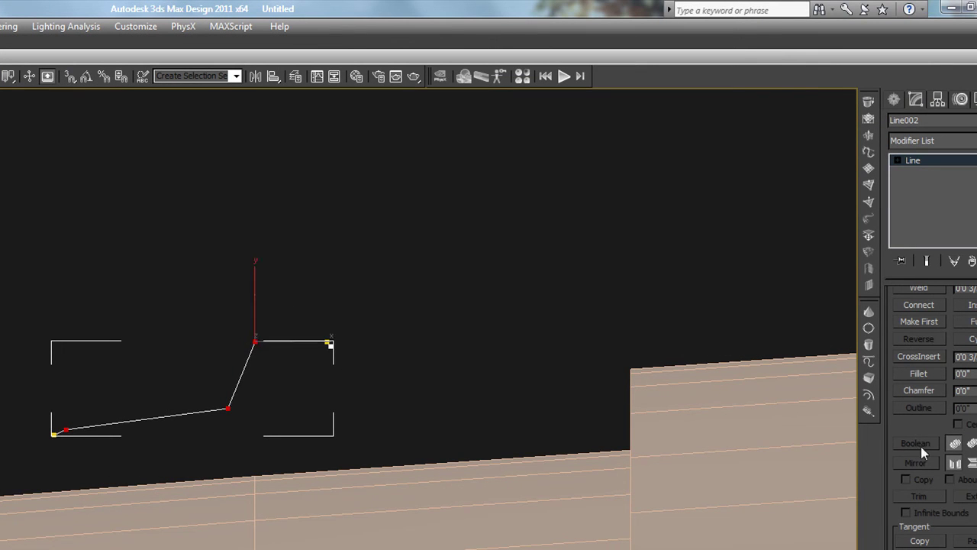
{"action": "left_click", "coordinate": [916, 373]}
{"action": "scroll", "coordinate": [271, 354], "scroll_direction": "up", "scroll_amount": 4}
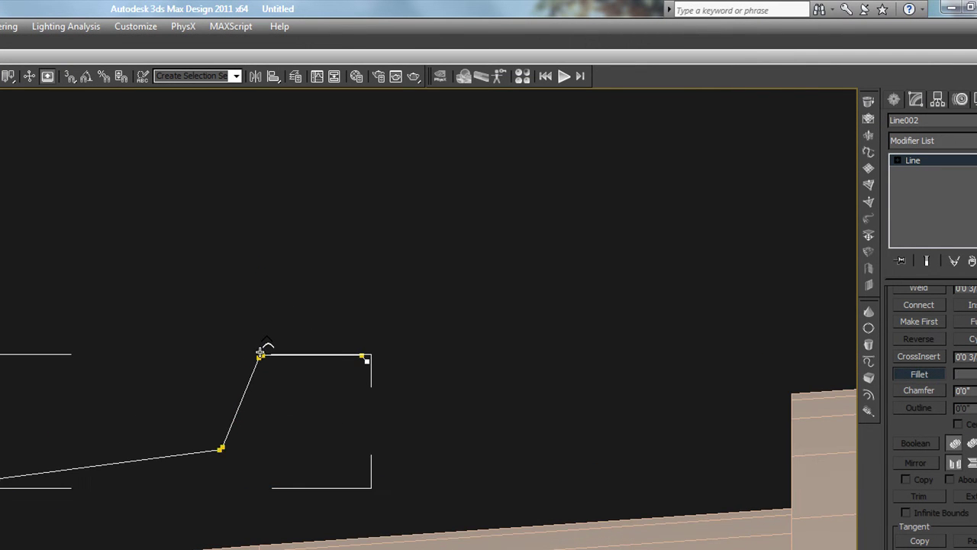
{"action": "left_click_drag", "start_coordinate": [260, 353], "coordinate": [296, 345]}
{"action": "left_click", "coordinate": [920, 374]}
{"action": "right_click", "coordinate": [528, 360]}
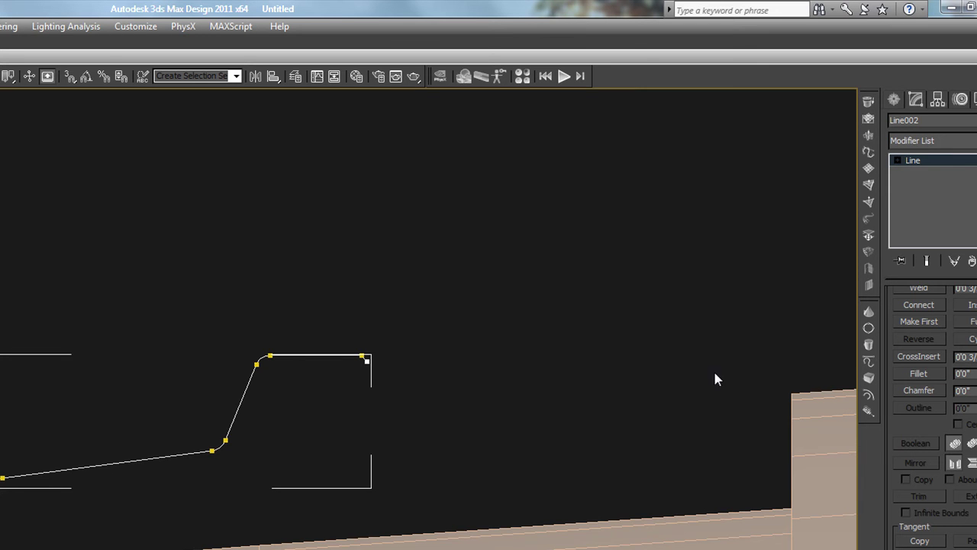
{"action": "left_click", "coordinate": [896, 160]}
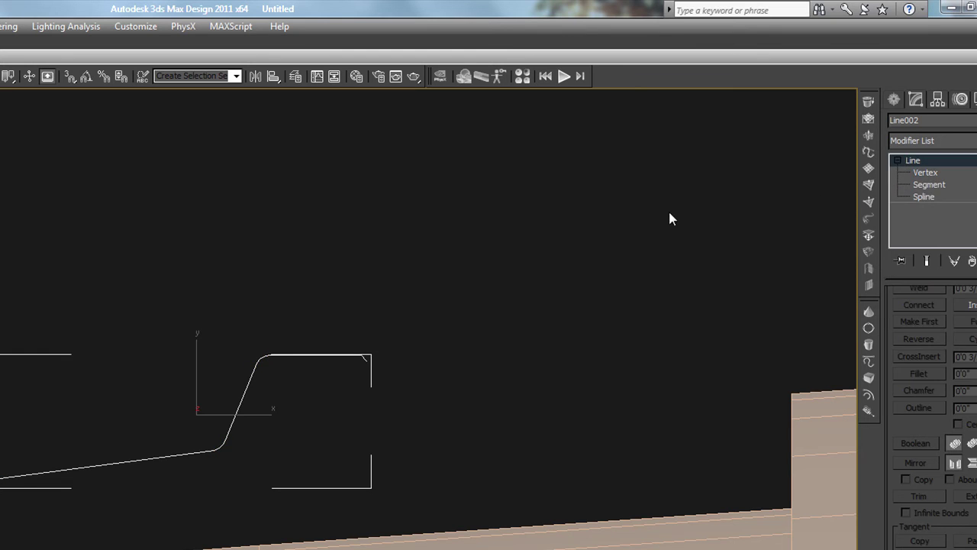
Step: Select the ring-shaped surface and pick its outer rounded border at border level in an angled orthographic view
{"action": "left_click", "coordinate": [793, 405]}
{"action": "key", "text": "f"}
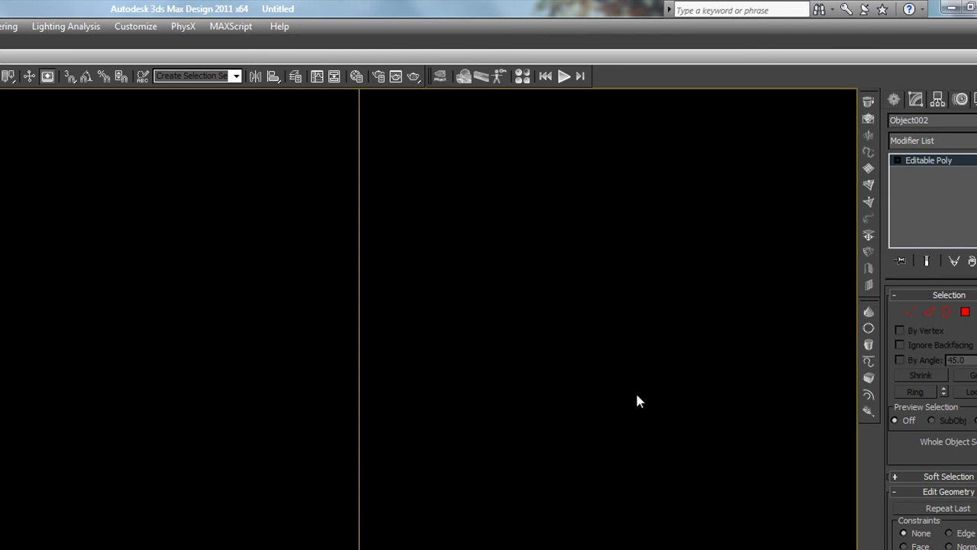
{"action": "scroll", "coordinate": [637, 394], "scroll_direction": "down", "scroll_amount": 8}
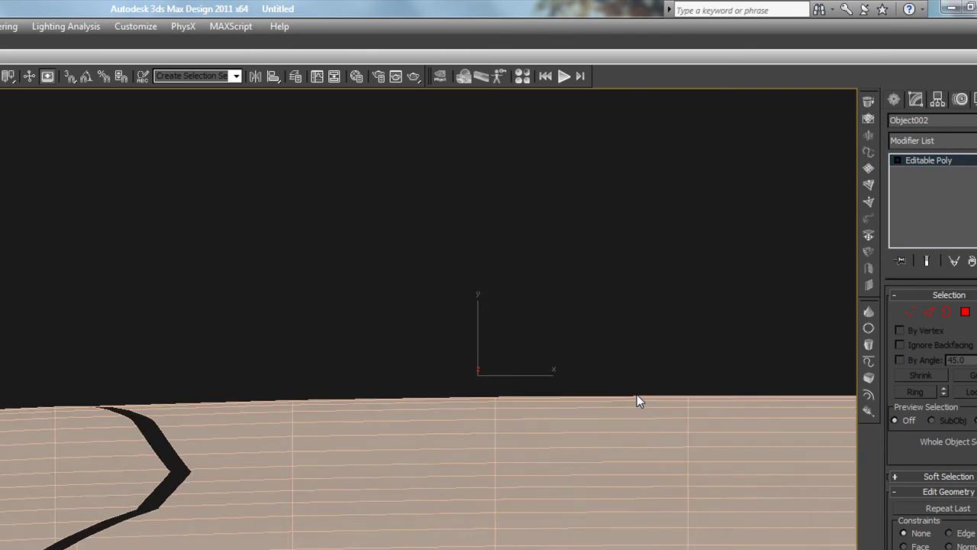
{"action": "key", "text": "t"}
{"action": "scroll", "coordinate": [636, 394], "scroll_direction": "down", "scroll_amount": 5}
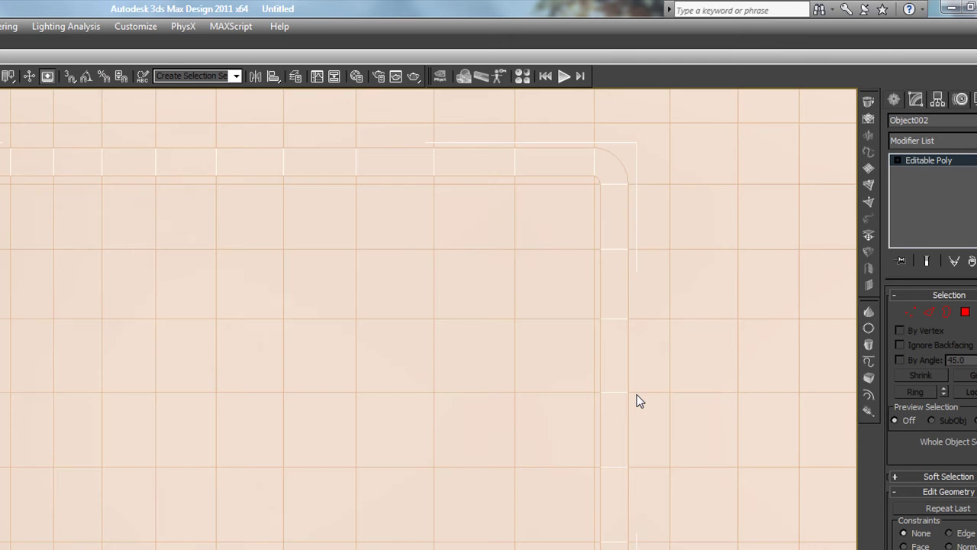
{"action": "middle_click_drag", "start_coordinate": [636, 394], "coordinate": [650, 410], "text": "alt"}
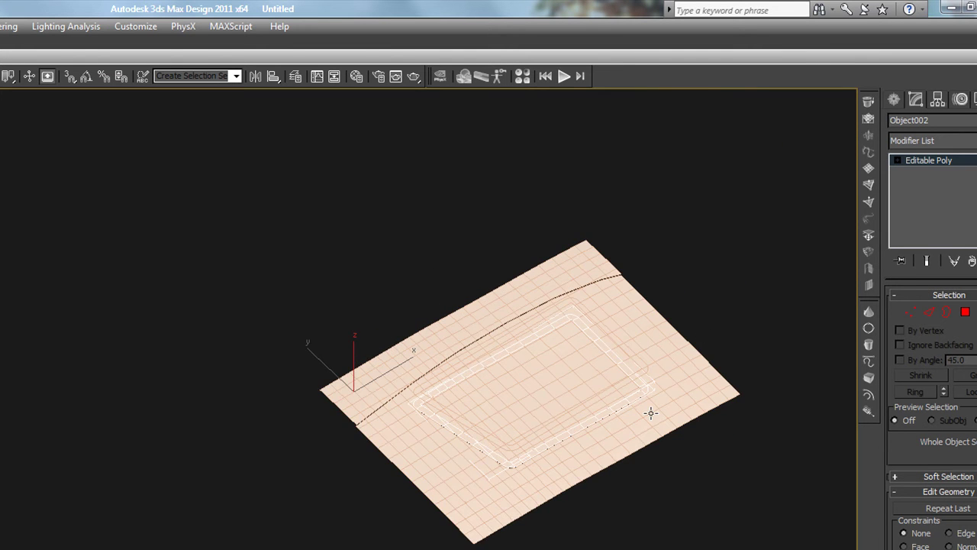
{"action": "scroll", "coordinate": [649, 410], "scroll_direction": "up", "scroll_amount": 6}
{"action": "left_click", "coordinate": [948, 313]}
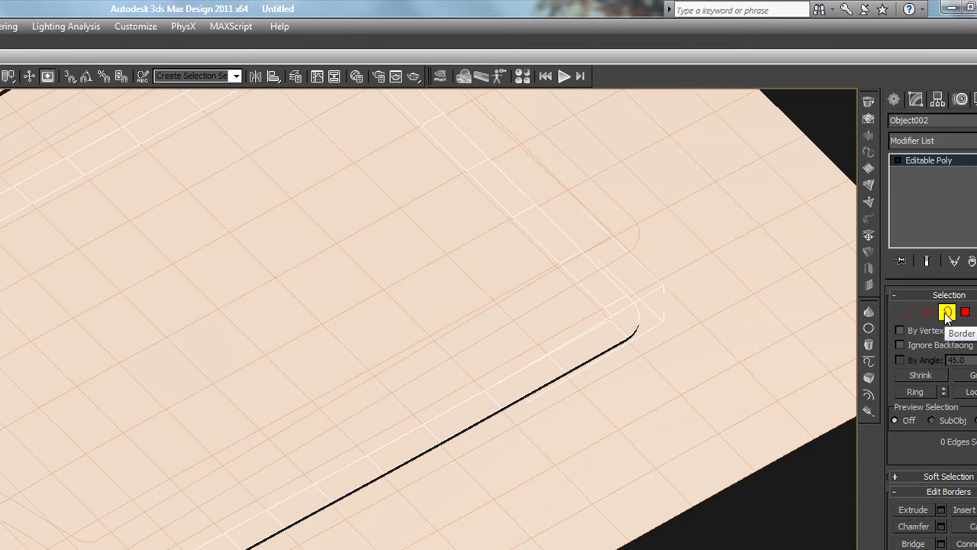
{"action": "left_click", "coordinate": [637, 312]}
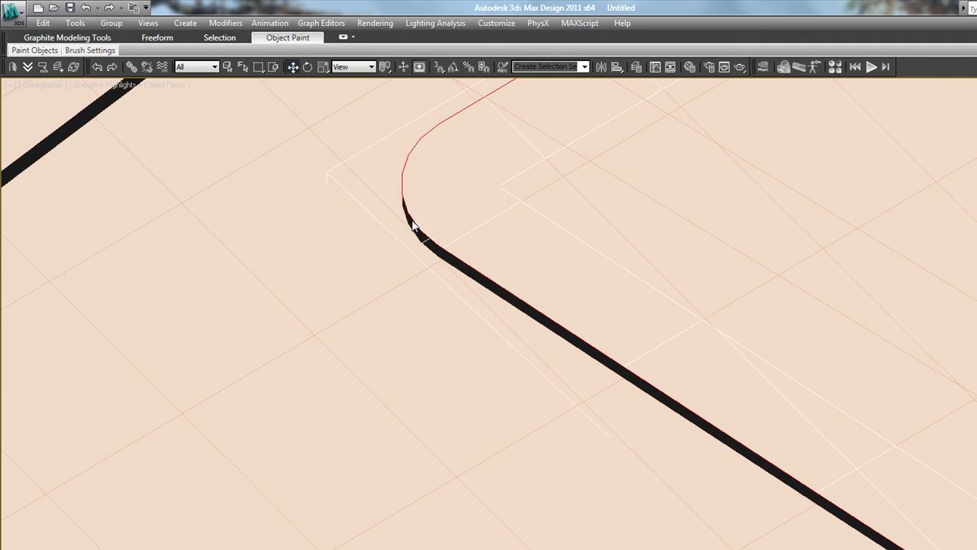
Step: Create a linear shape from the selected outer border, exit border level and deselect the ring-shaped surface
{"action": "right_click", "coordinate": [412, 225]}
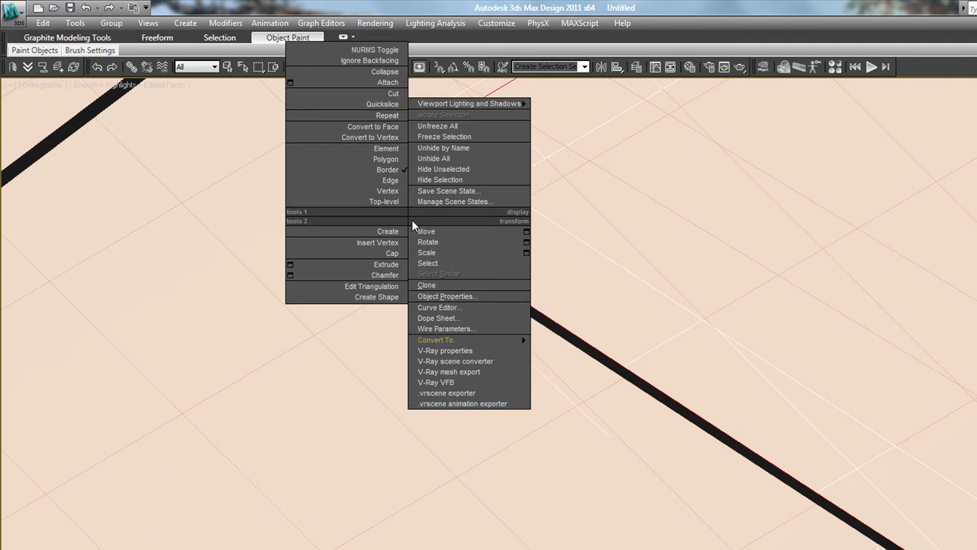
{"action": "left_click", "coordinate": [369, 298]}
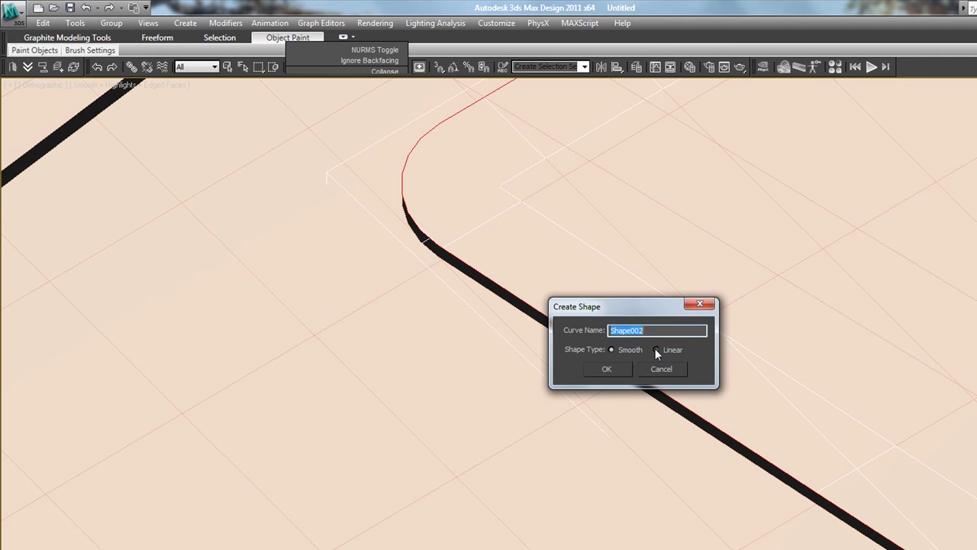
{"action": "left_click", "coordinate": [655, 349]}
{"action": "left_click", "coordinate": [596, 369]}
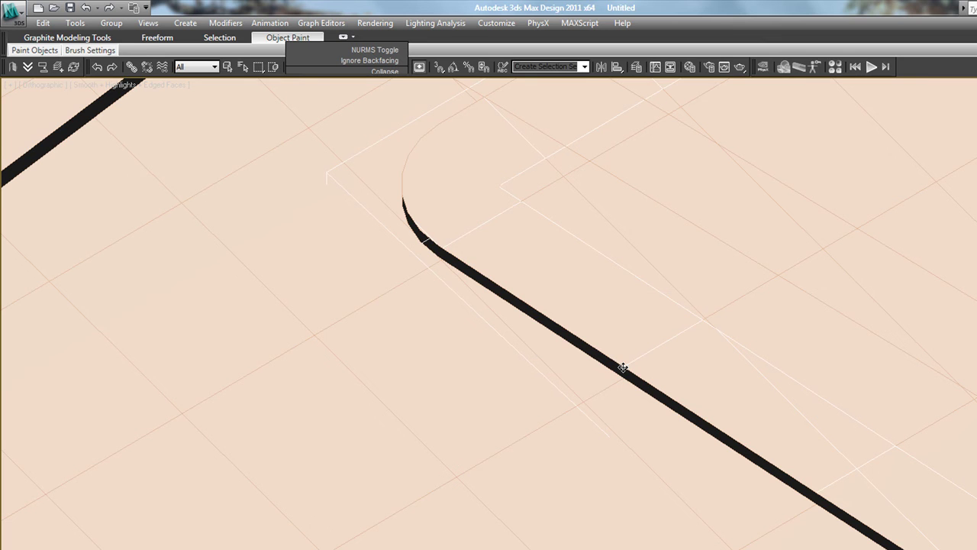
{"action": "middle_click_drag", "start_coordinate": [802, 453], "coordinate": [382, 367]}
{"action": "scroll", "coordinate": [648, 342], "scroll_direction": "down", "scroll_amount": 2}
{"action": "scroll", "coordinate": [651, 345], "scroll_direction": "down", "scroll_amount": 8}
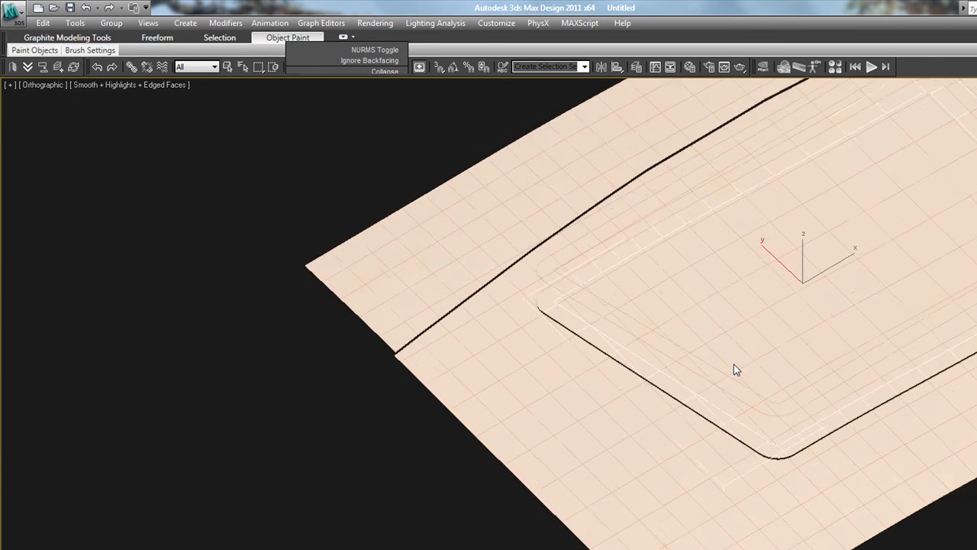
{"action": "middle_click_drag", "start_coordinate": [757, 376], "coordinate": [638, 341], "text": "alt"}
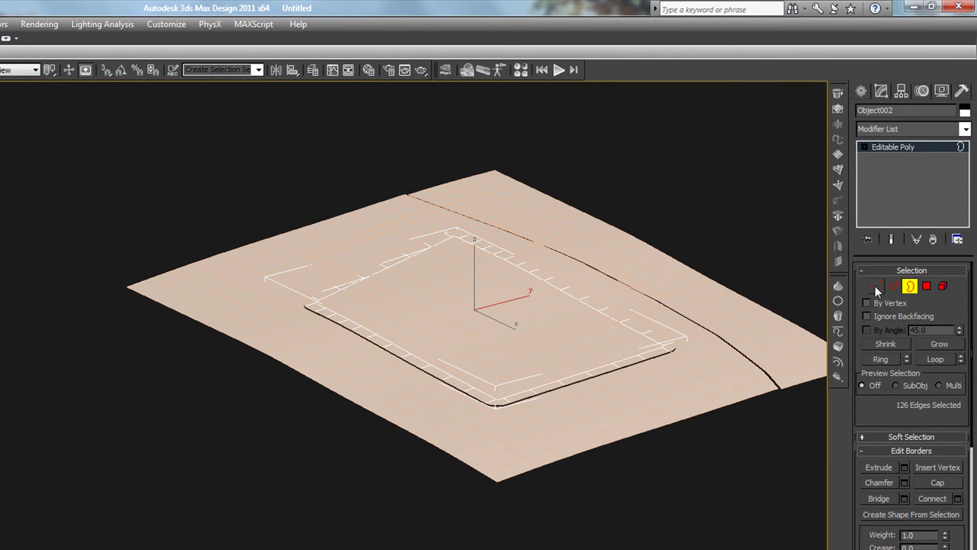
{"action": "left_click", "coordinate": [909, 287]}
{"action": "left_click", "coordinate": [748, 241]}
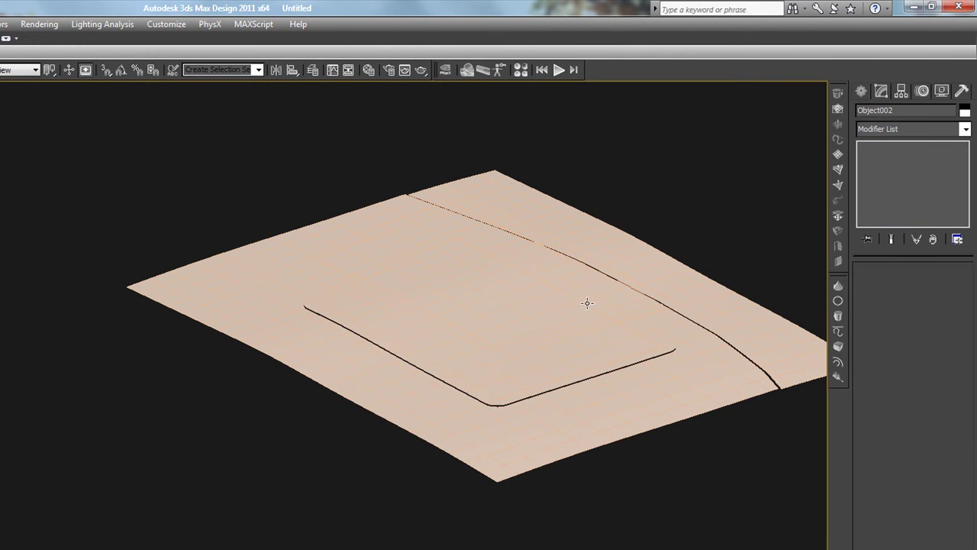
Step: Select the extracted outer border shape that lies on the curved surface, using wireframe display
{"action": "left_click", "coordinate": [587, 304]}
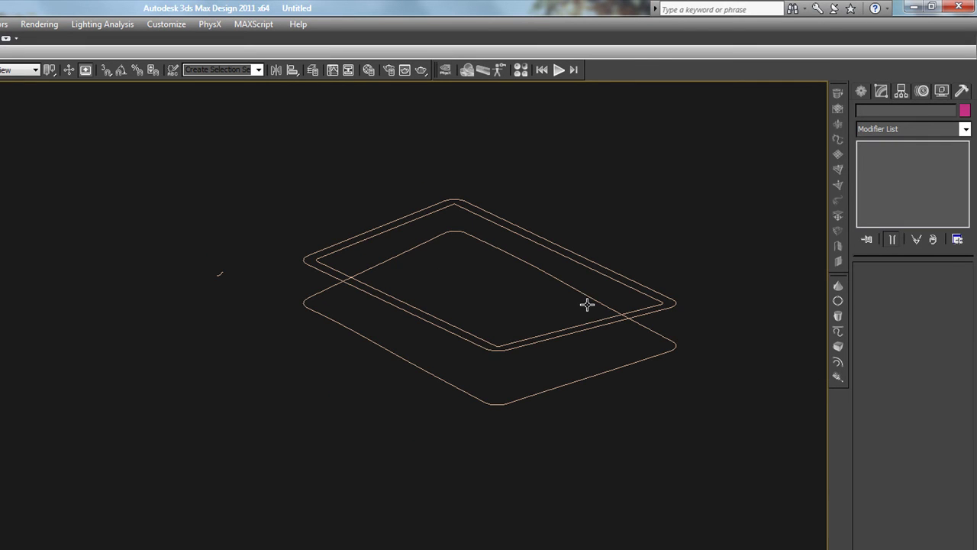
{"action": "left_click", "coordinate": [480, 346]}
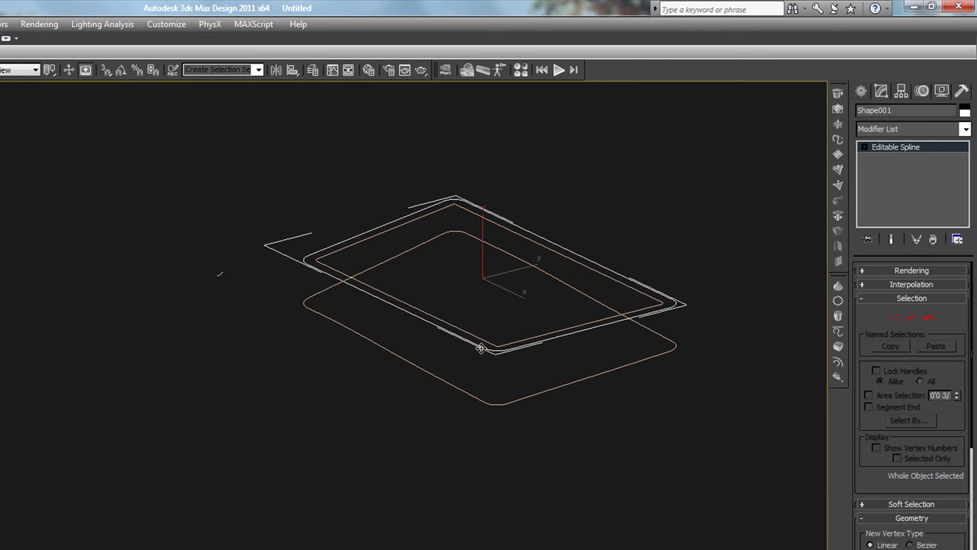
{"action": "left_click", "coordinate": [378, 341]}
{"action": "scroll", "coordinate": [266, 315], "scroll_direction": "up", "scroll_amount": 3}
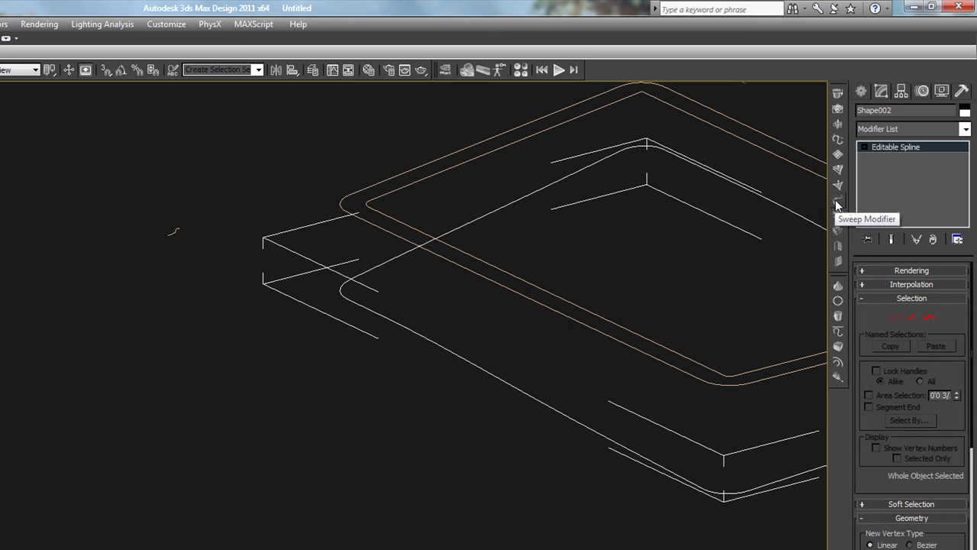
Step: Apply a Sweep modifier to the selected border shape, using the stepped profile line as its custom section
{"action": "left_click", "coordinate": [964, 129]}
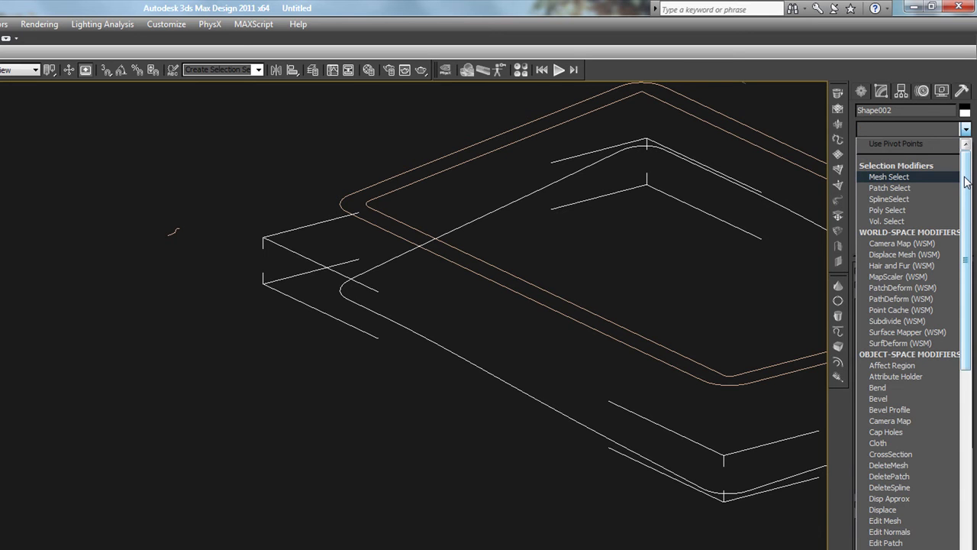
{"action": "left_click", "coordinate": [965, 129]}
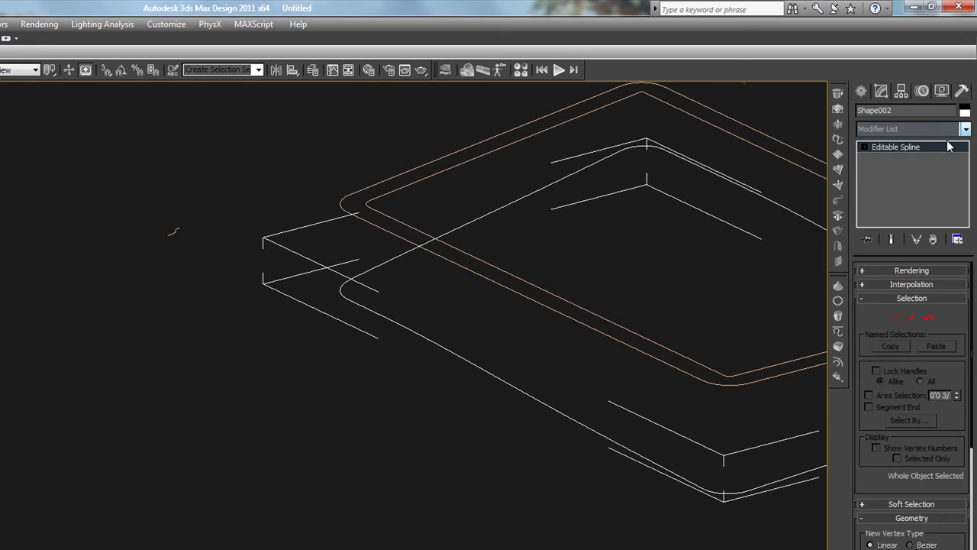
{"action": "left_click", "coordinate": [839, 200]}
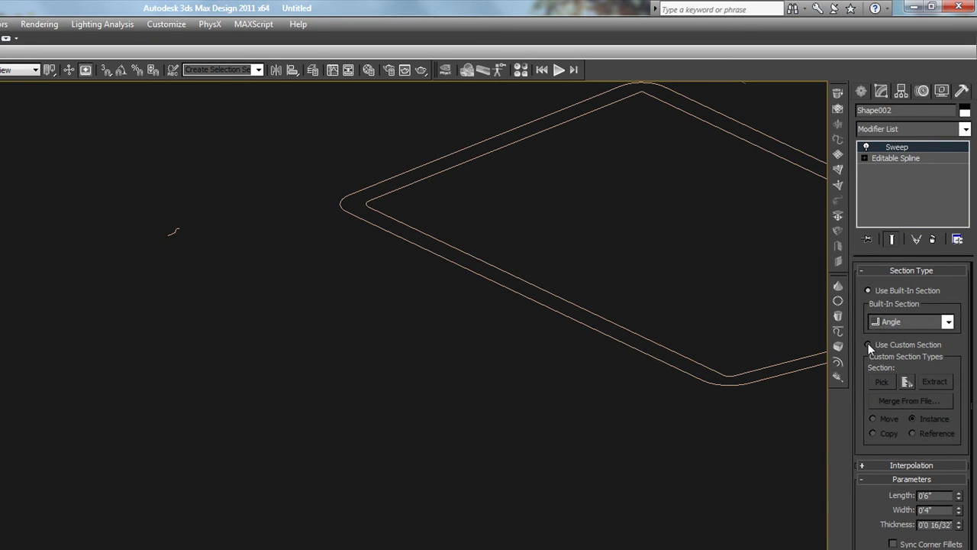
{"action": "left_click", "coordinate": [868, 344]}
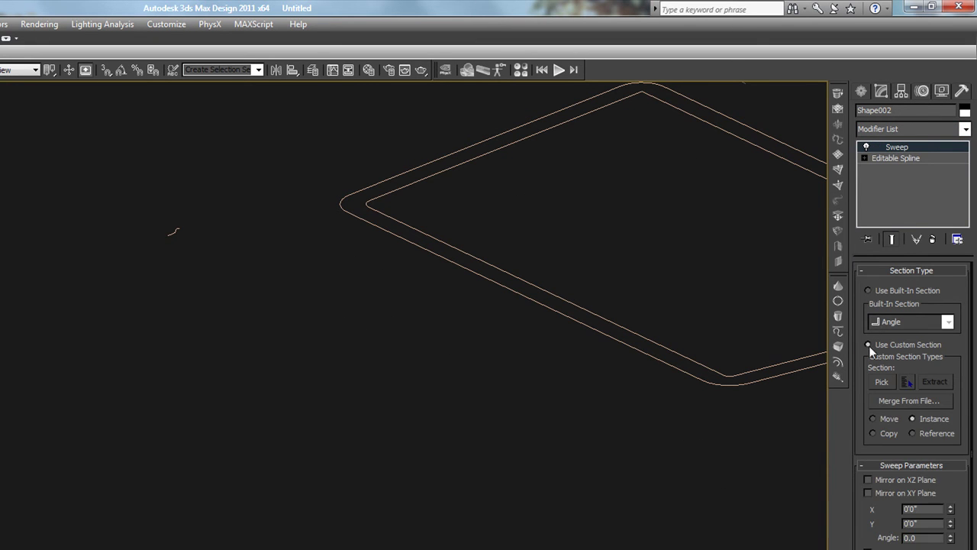
{"action": "left_click", "coordinate": [884, 382]}
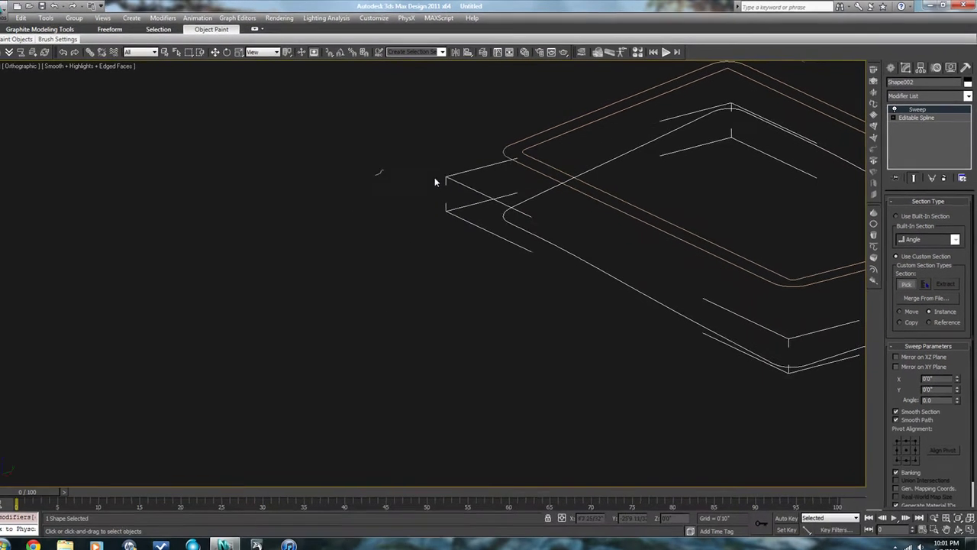
{"action": "left_click", "coordinate": [387, 171]}
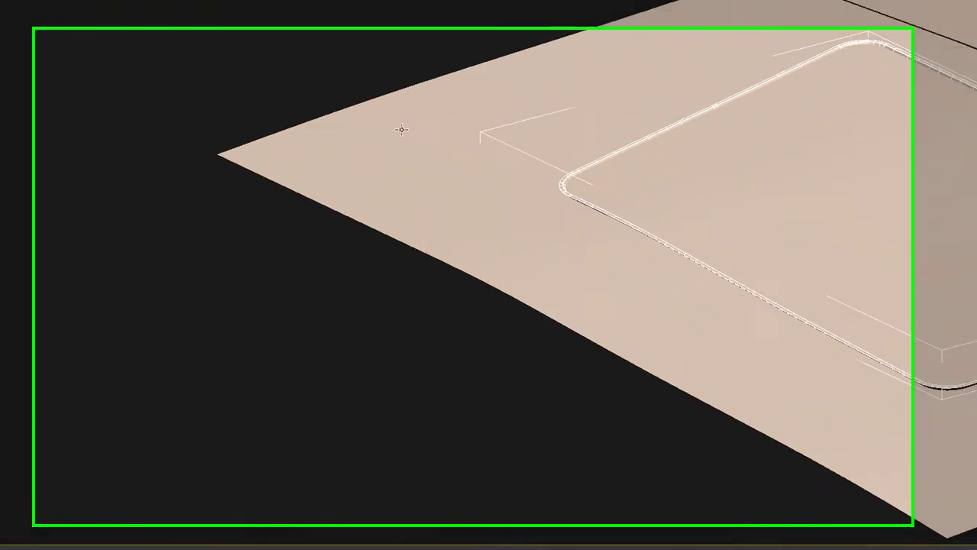
Step: Mirror the sweep's section on the XZ plane
{"action": "middle_click_drag", "start_coordinate": [869, 228], "coordinate": [749, 275]}
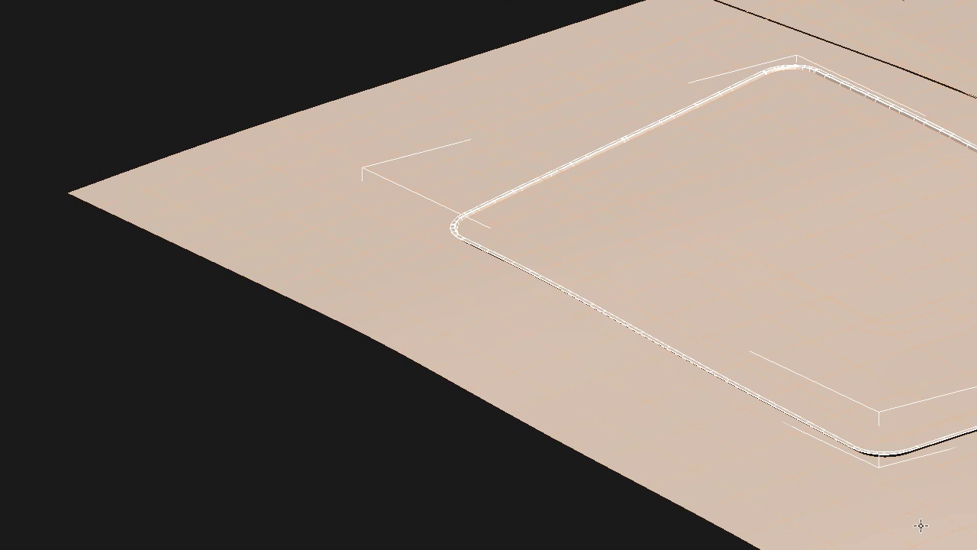
{"action": "scroll", "coordinate": [921, 525], "scroll_direction": "up", "scroll_amount": 5}
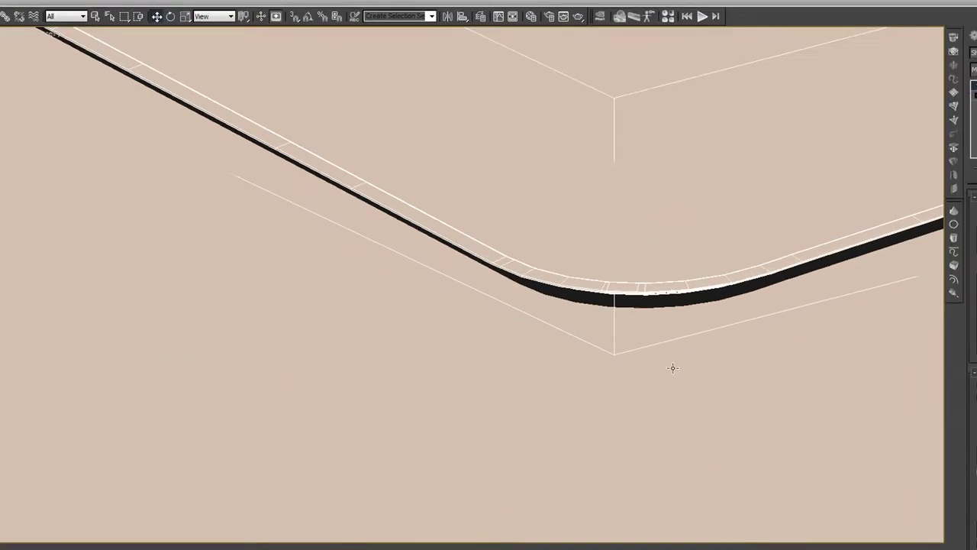
{"action": "scroll", "coordinate": [673, 368], "scroll_direction": "up", "scroll_amount": 3}
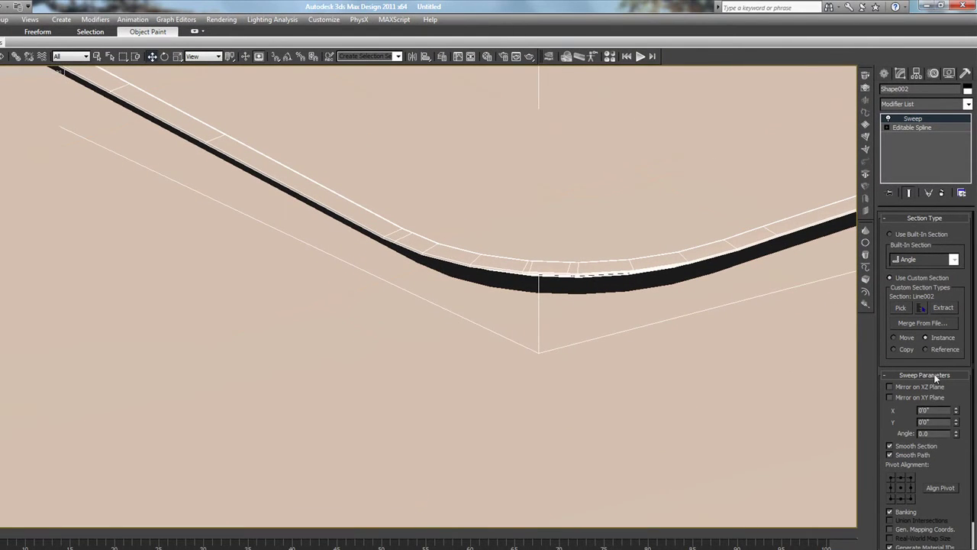
{"action": "left_click", "coordinate": [890, 387]}
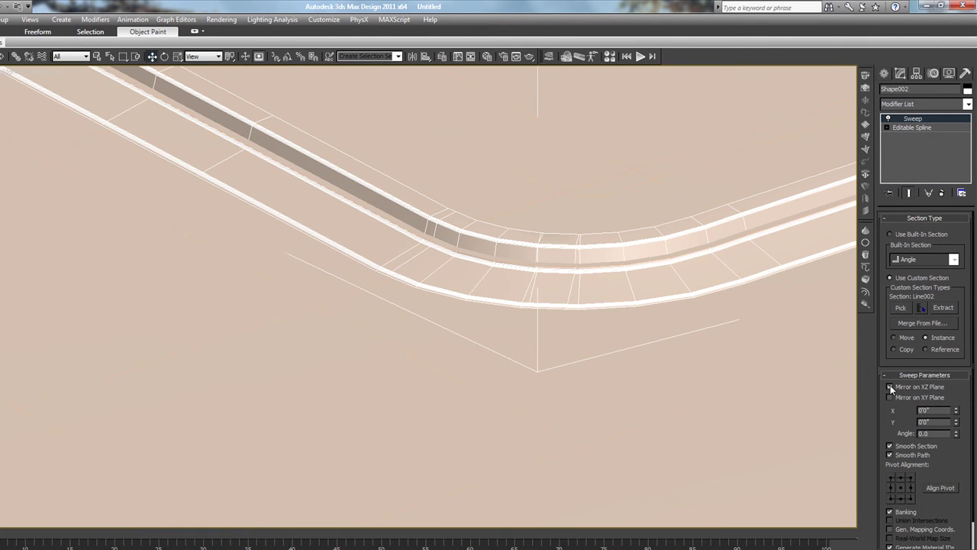
{"action": "middle_click_drag", "start_coordinate": [657, 311], "coordinate": [604, 369]}
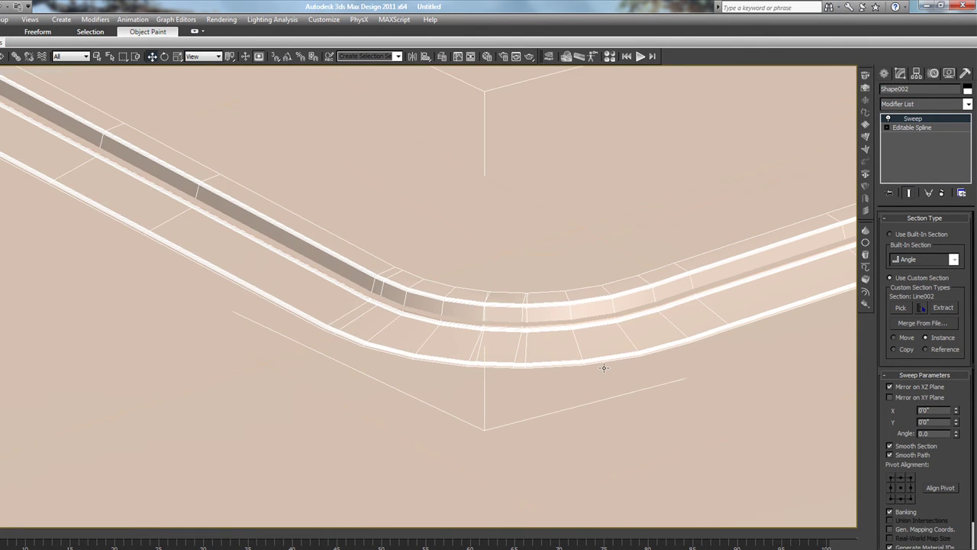
{"action": "scroll", "coordinate": [606, 367], "scroll_direction": "down", "scroll_amount": 2}
{"action": "scroll", "coordinate": [876, 405], "scroll_direction": "up", "scroll_amount": 2}
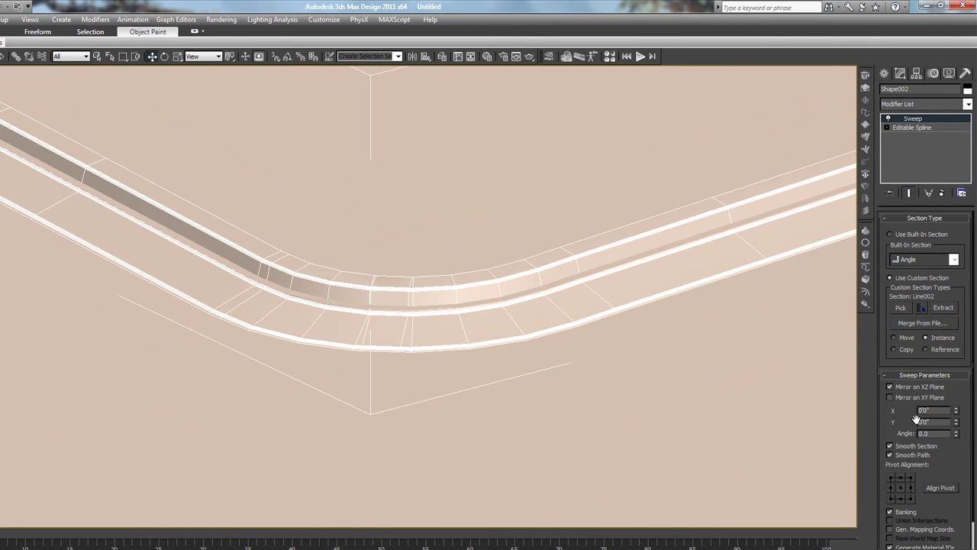
Step: Set the sweep's pivot alignment to the section's upper-left point and its Y offset to 0'0 19/32"
{"action": "left_click", "coordinate": [910, 477]}
{"action": "left_click", "coordinate": [891, 475]}
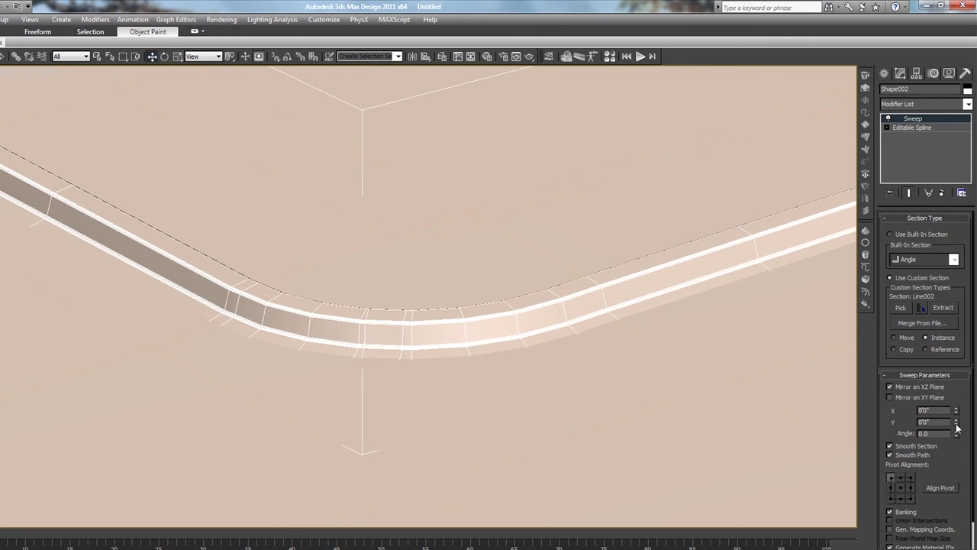
{"action": "left_click_drag", "start_coordinate": [957, 425], "coordinate": [940, 386]}
{"action": "middle_click_drag", "start_coordinate": [598, 337], "coordinate": [527, 396]}
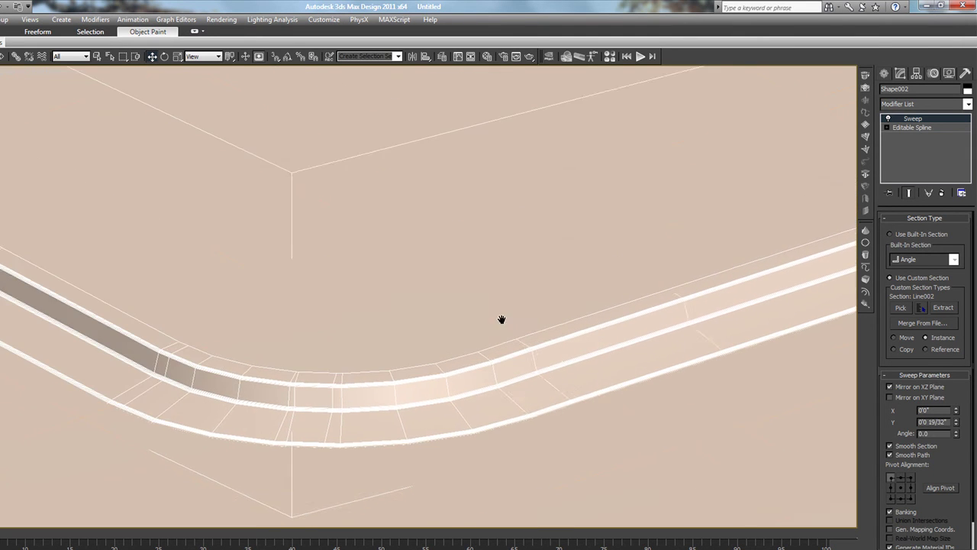
Step: Deselect the swept transition and examine how it meets the surfaces, with edged faces off, from top and angled views
{"action": "scroll", "coordinate": [494, 305], "scroll_direction": "down", "scroll_amount": 2}
{"action": "scroll", "coordinate": [492, 303], "scroll_direction": "down", "scroll_amount": 10}
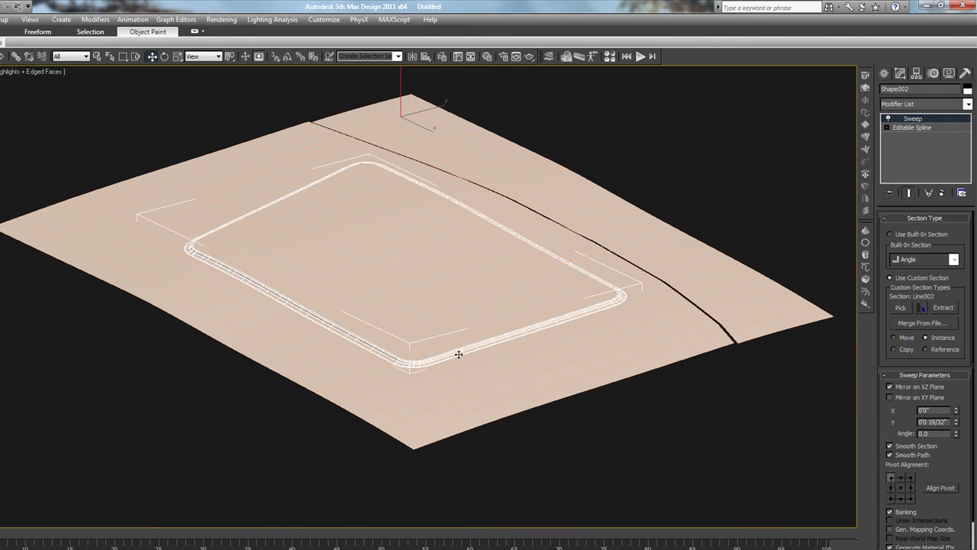
{"action": "middle_click_drag", "start_coordinate": [490, 365], "coordinate": [549, 367], "text": "alt"}
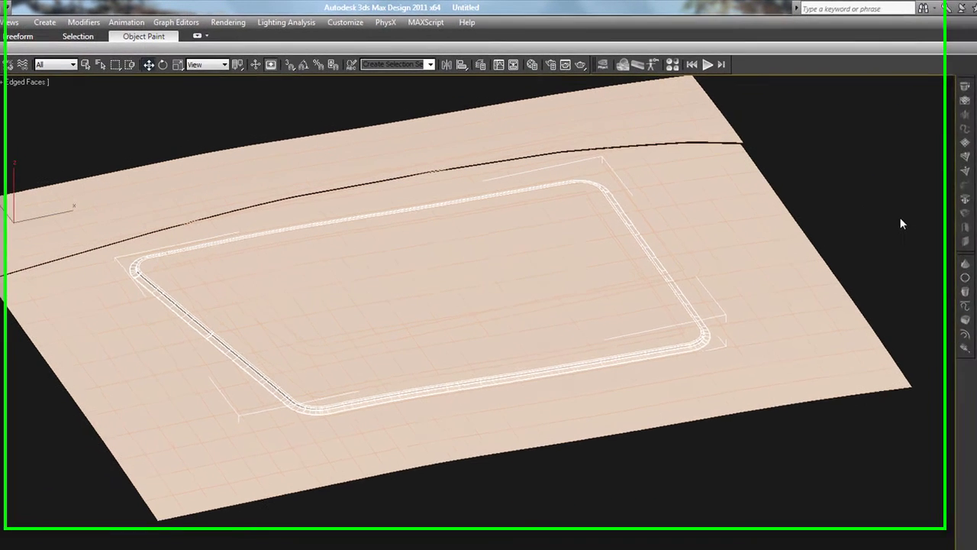
{"action": "left_click", "coordinate": [812, 193]}
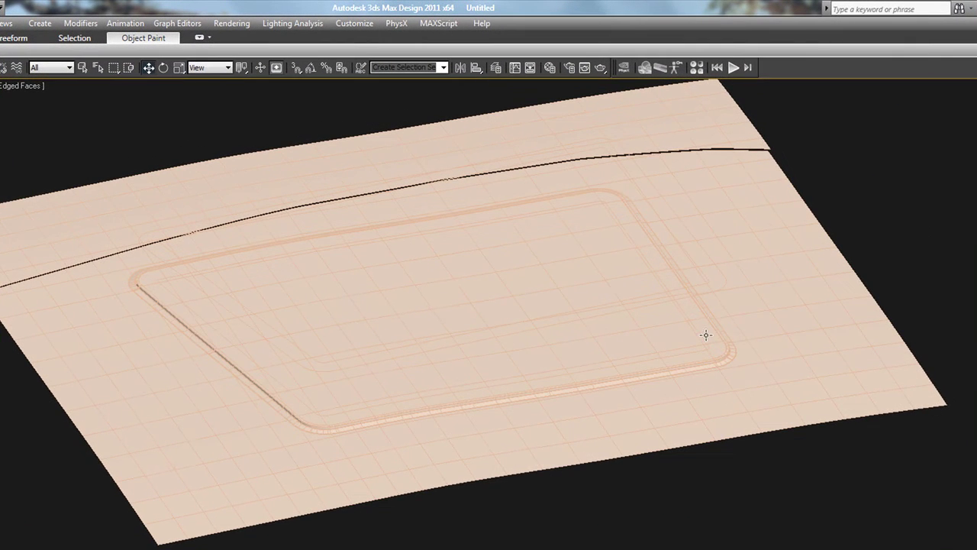
{"action": "key", "text": "F4"}
{"action": "scroll", "coordinate": [714, 351], "scroll_direction": "up", "scroll_amount": 3}
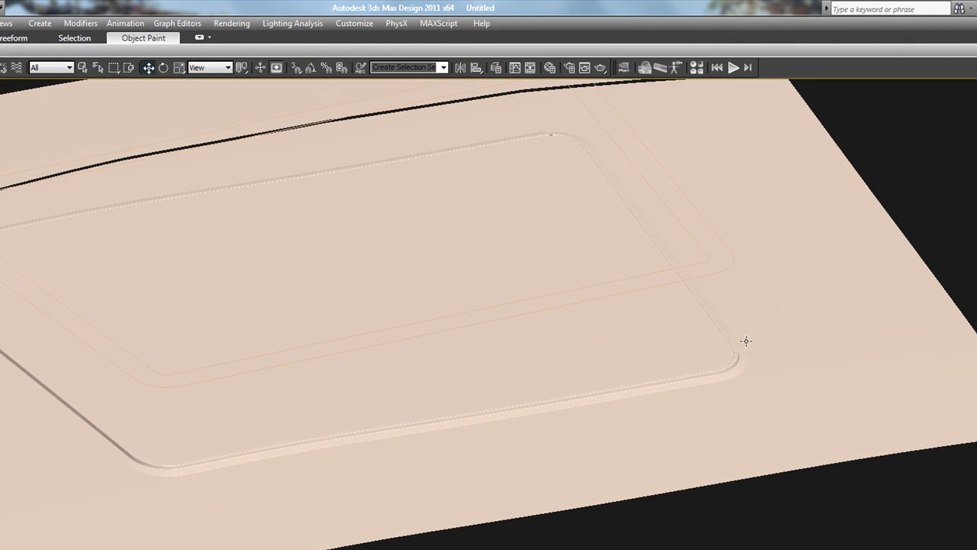
{"action": "scroll", "coordinate": [761, 333], "scroll_direction": "down", "scroll_amount": 3}
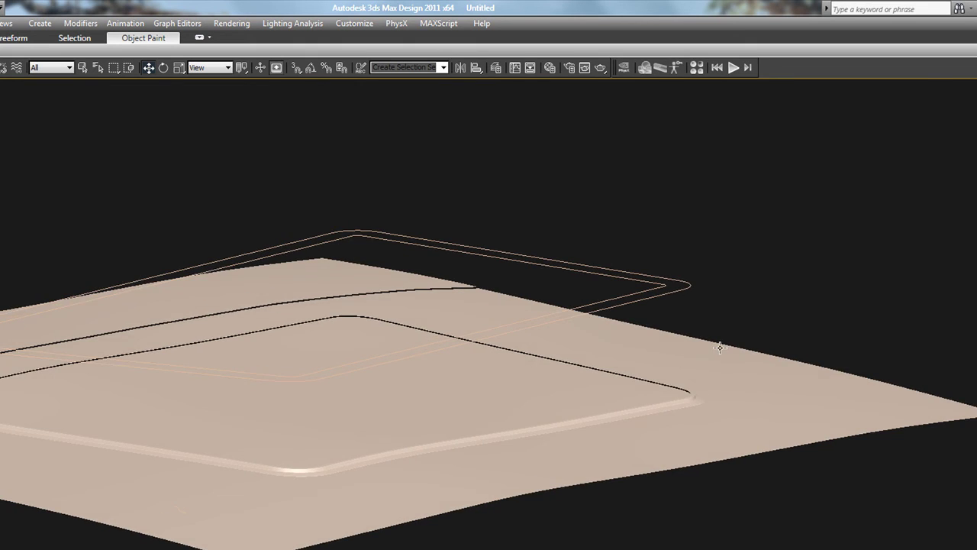
{"action": "scroll", "coordinate": [704, 362], "scroll_direction": "up", "scroll_amount": 3}
{"action": "key", "text": "f"}
{"action": "key", "text": "z"}
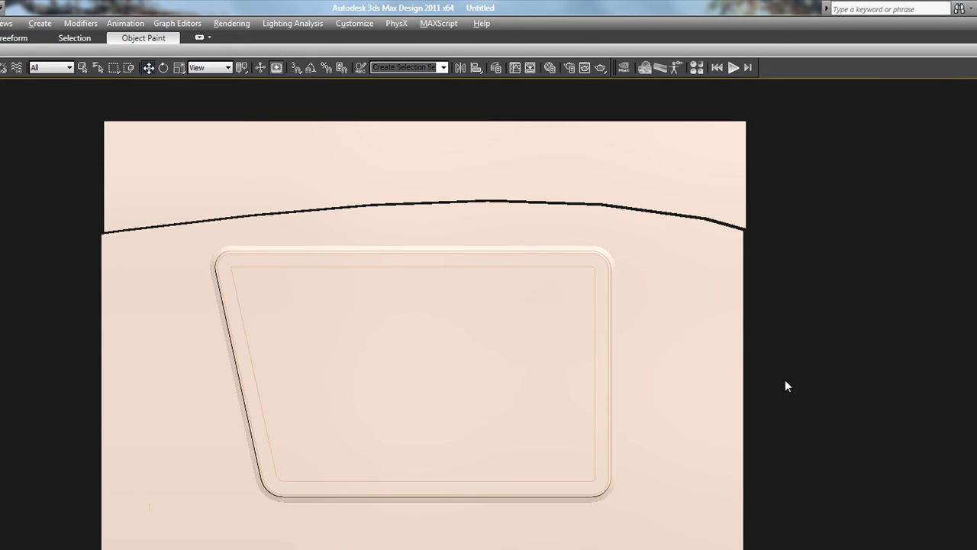
{"action": "key", "text": "p"}
{"action": "key", "text": "F3"}
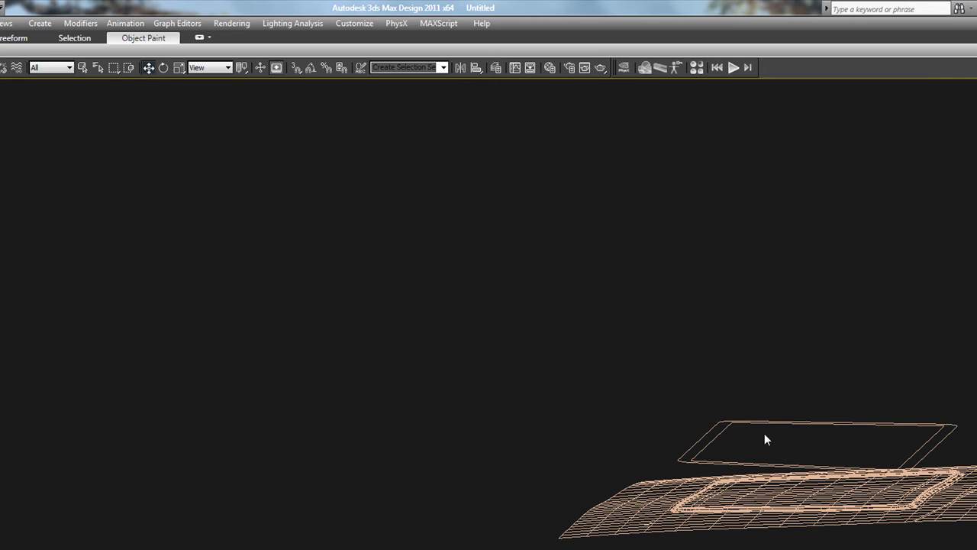
{"action": "key", "text": "t"}
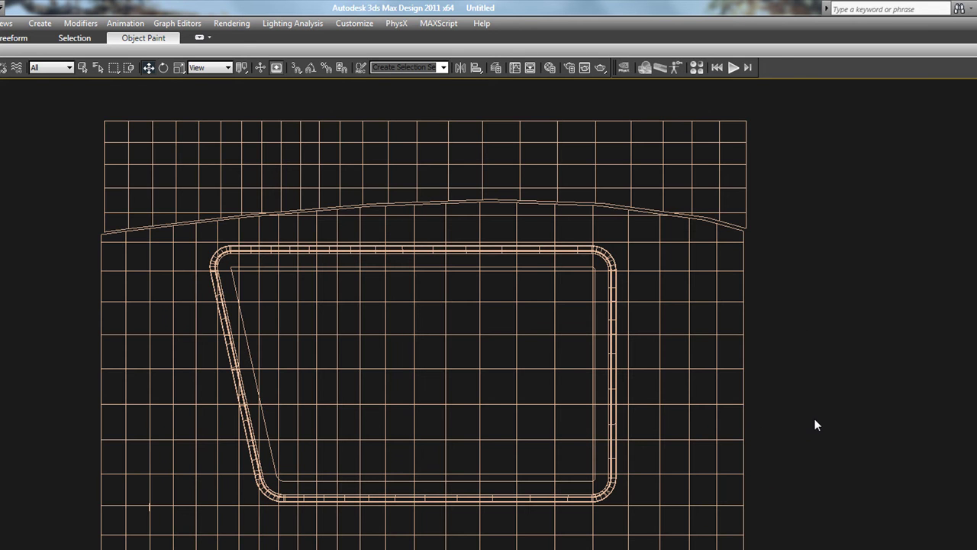
{"action": "key", "text": "F3"}
{"action": "middle_click_drag", "start_coordinate": [775, 432], "coordinate": [813, 365], "text": "alt"}
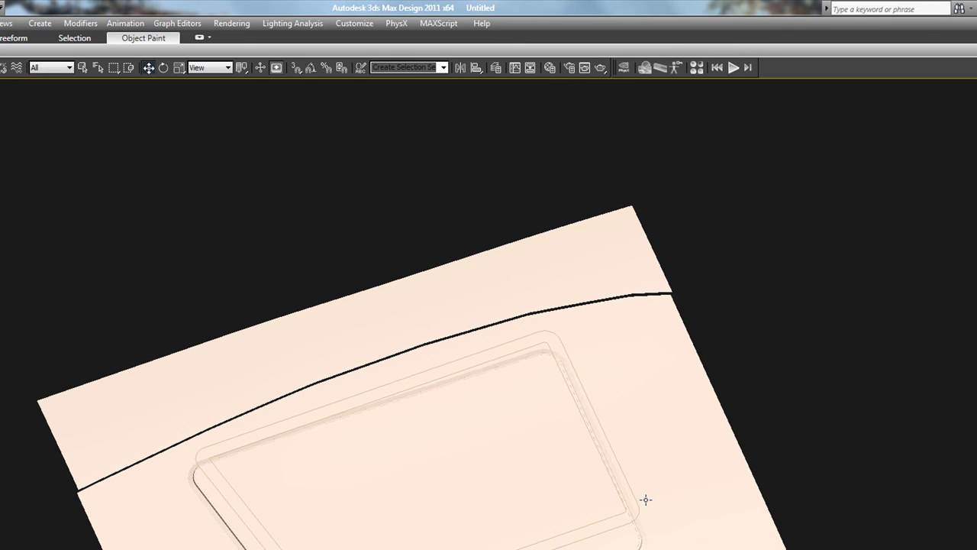
{"action": "scroll", "coordinate": [646, 500], "scroll_direction": "up", "scroll_amount": 5}
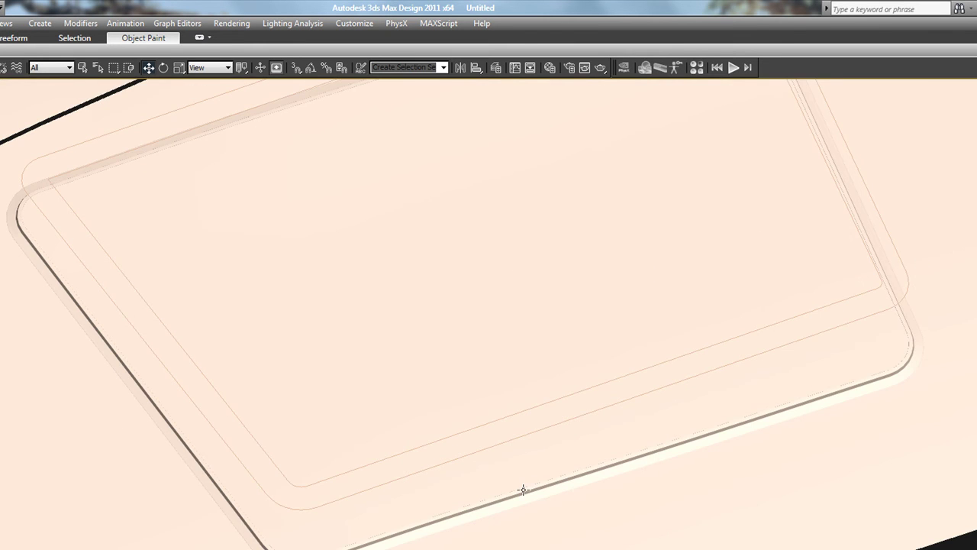
{"action": "scroll", "coordinate": [523, 489], "scroll_direction": "down", "scroll_amount": 5}
{"action": "middle_click_drag", "start_coordinate": [567, 476], "coordinate": [584, 466], "text": "alt"}
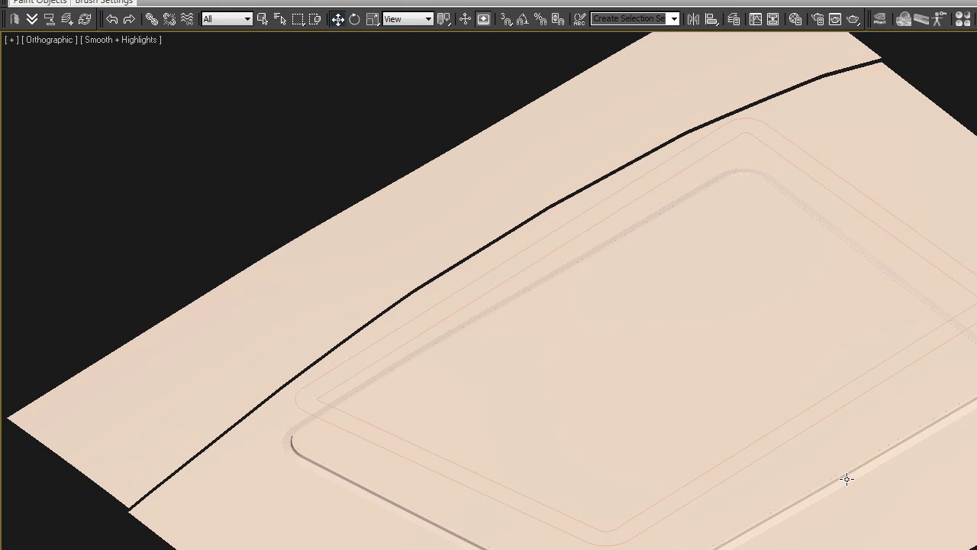
Step: Draw a short vertical line in the top wireframe view, running down from the swept frame's lower edge near its right corner
{"action": "key", "text": "t"}
{"action": "key", "text": "z"}
{"action": "key", "text": "F3"}
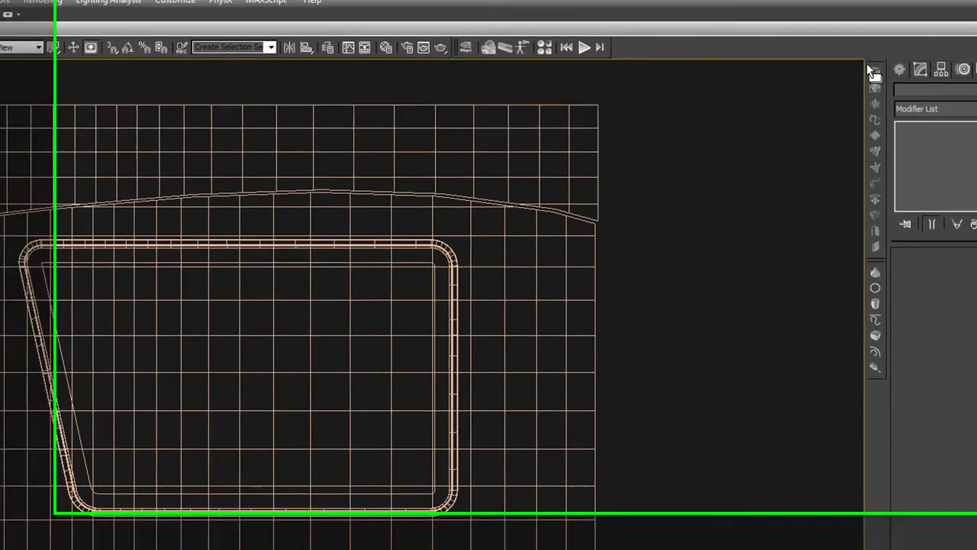
{"action": "left_click", "coordinate": [945, 33]}
{"action": "left_click", "coordinate": [966, 56]}
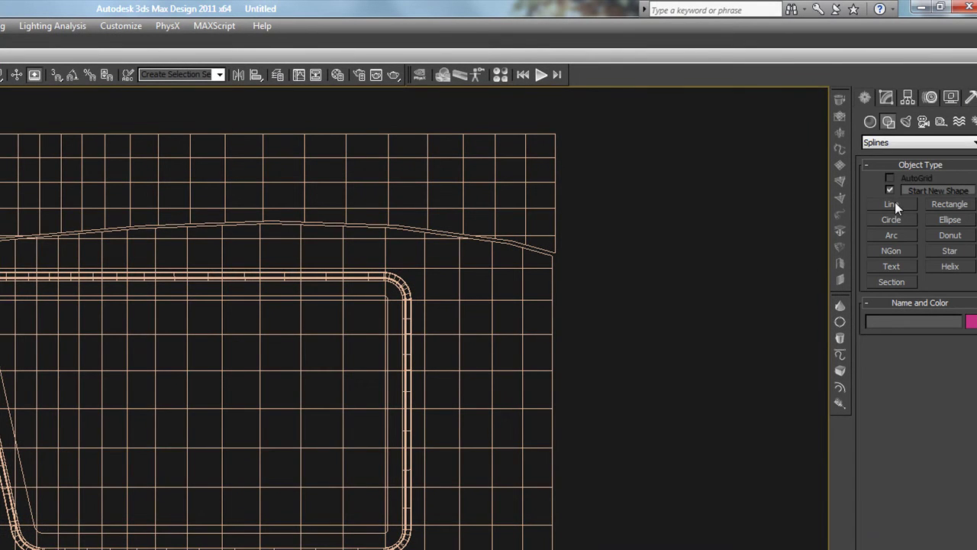
{"action": "left_click", "coordinate": [894, 203]}
{"action": "middle_click_drag", "start_coordinate": [405, 425], "coordinate": [438, 311]}
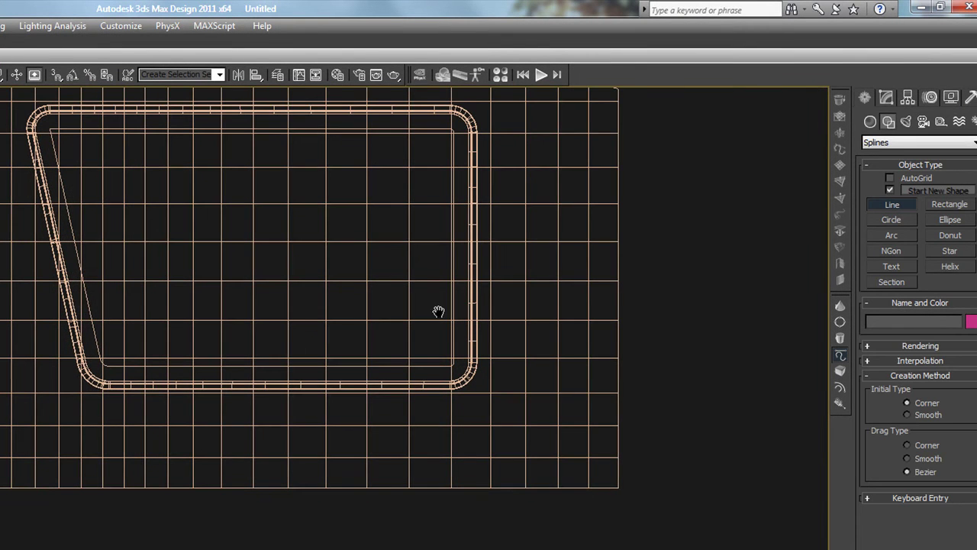
{"action": "left_click", "coordinate": [421, 384]}
{"action": "left_click", "coordinate": [430, 458]}
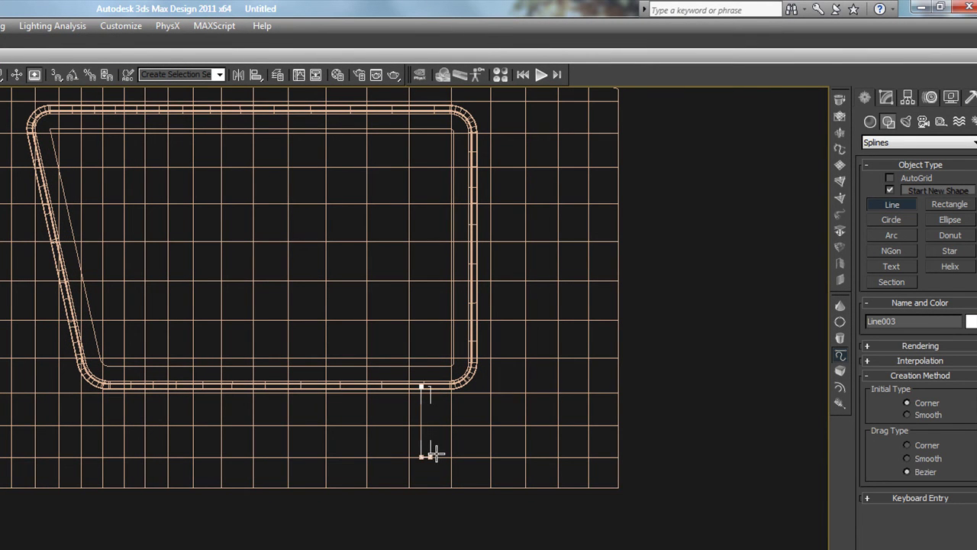
{"action": "right_click", "coordinate": [432, 451]}
Step: Copy the vertical line's segment four times to the left at segment level, making a row of parallel lines
{"action": "left_click", "coordinate": [886, 99]}
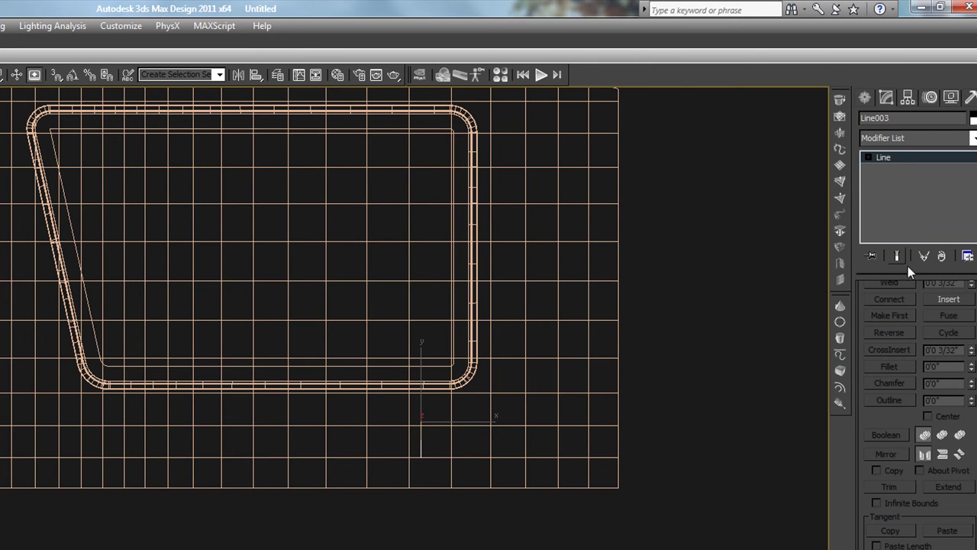
{"action": "left_click", "coordinate": [868, 157]}
{"action": "left_click", "coordinate": [894, 183]}
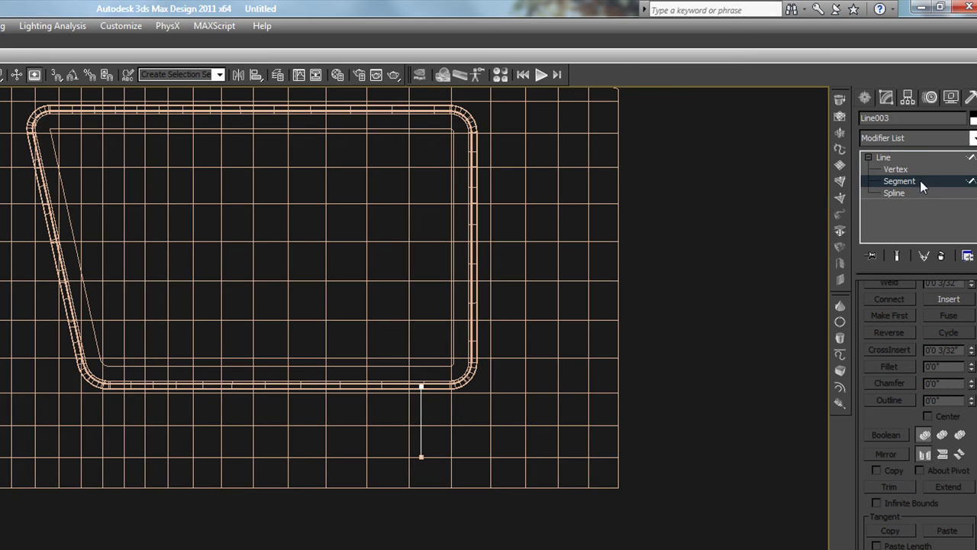
{"action": "left_click", "coordinate": [420, 424]}
{"action": "left_click_drag", "start_coordinate": [420, 418], "coordinate": [308, 447], "text": "shift"}
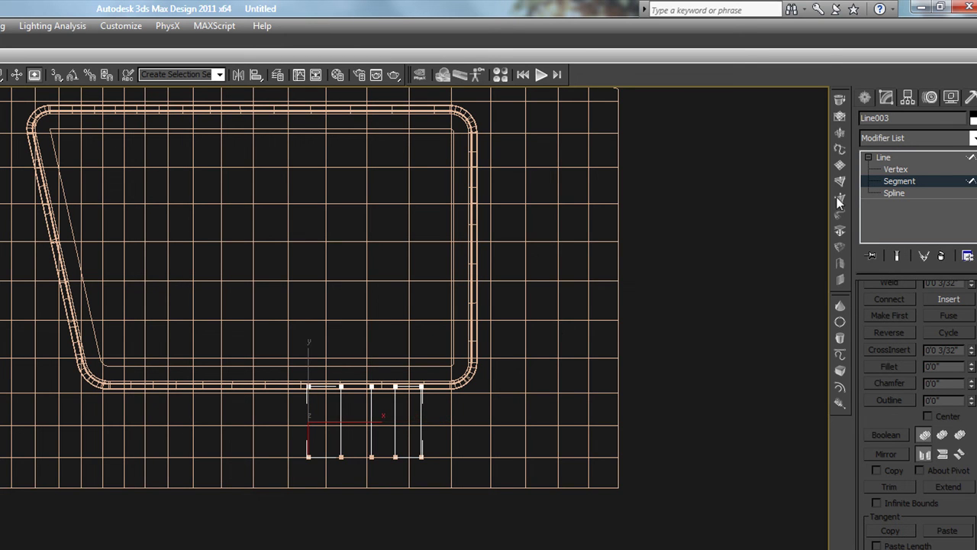
Step: Leave segment level and examine the row of parallel lines against the swept frame from the left and angled wireframe views
{"action": "left_click", "coordinate": [929, 183]}
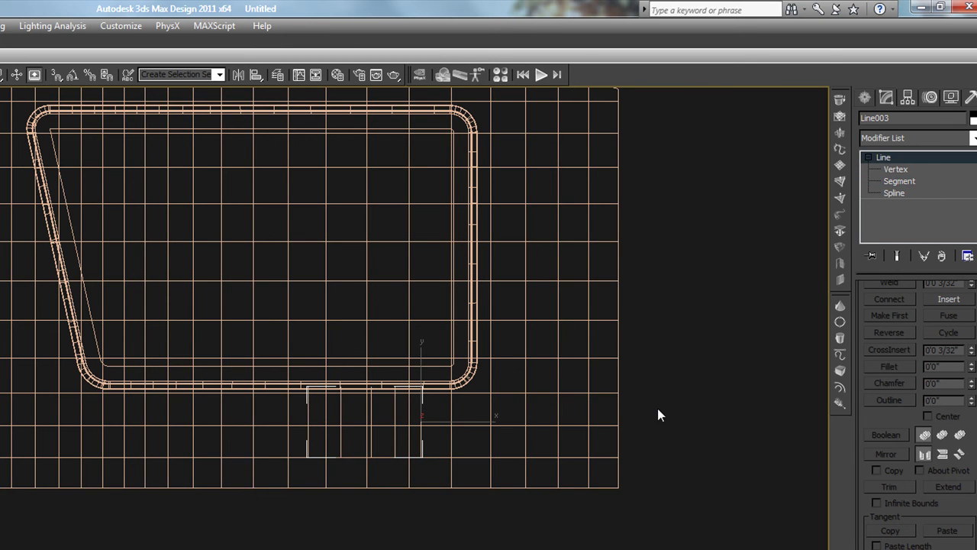
{"action": "key", "text": "l"}
{"action": "key", "text": "z"}
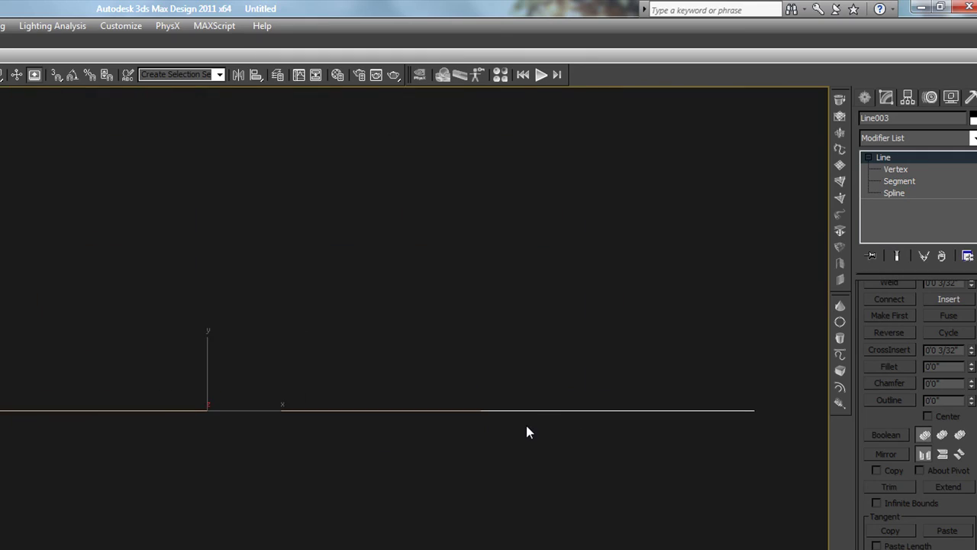
{"action": "scroll", "coordinate": [526, 425], "scroll_direction": "down", "scroll_amount": 5}
{"action": "middle_click_drag", "start_coordinate": [526, 425], "coordinate": [585, 433], "text": "alt"}
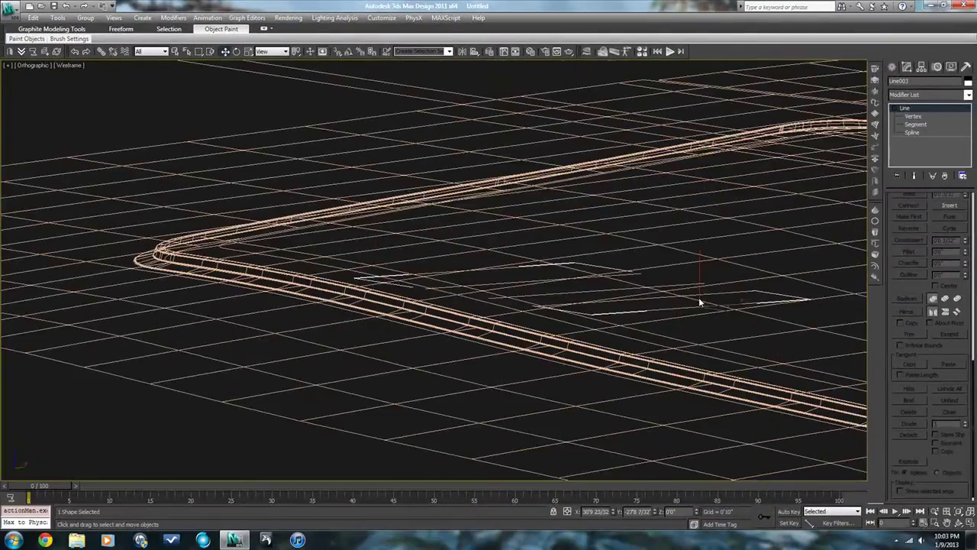
{"action": "scroll", "coordinate": [699, 302], "scroll_direction": "up", "scroll_amount": 5}
{"action": "middle_click_drag", "start_coordinate": [718, 306], "coordinate": [628, 284]}
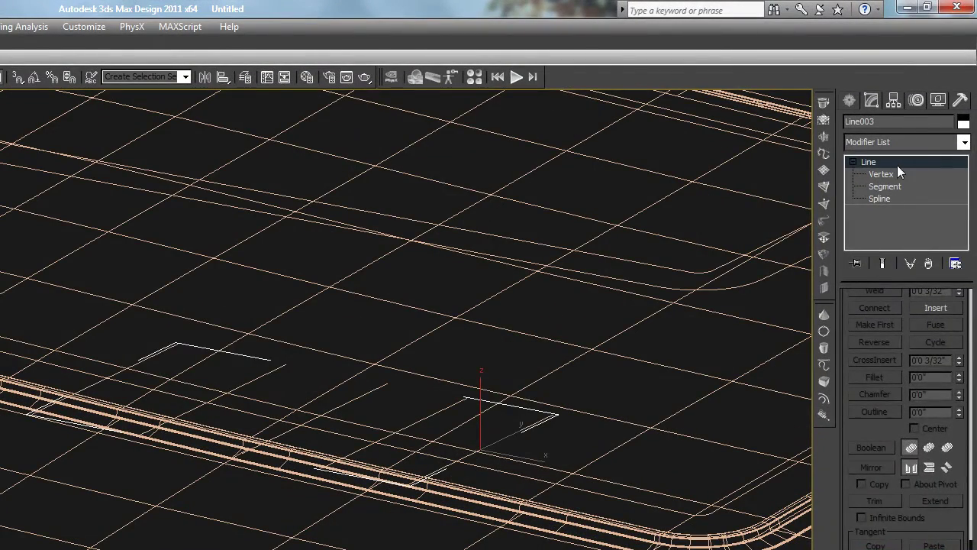
Step: Clear the segment selection in the row of parallel lines and return to the whole line object
{"action": "left_click", "coordinate": [885, 174]}
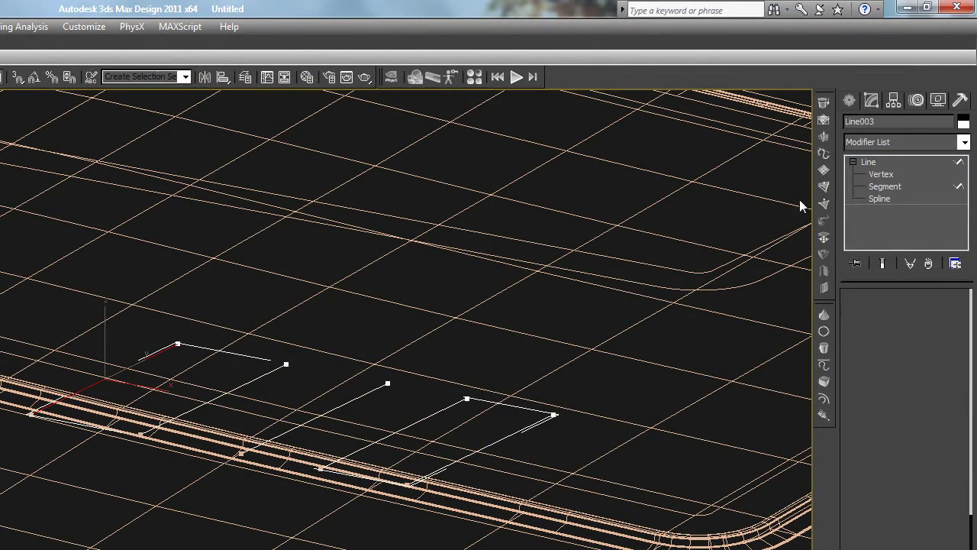
{"action": "key", "text": "2"}
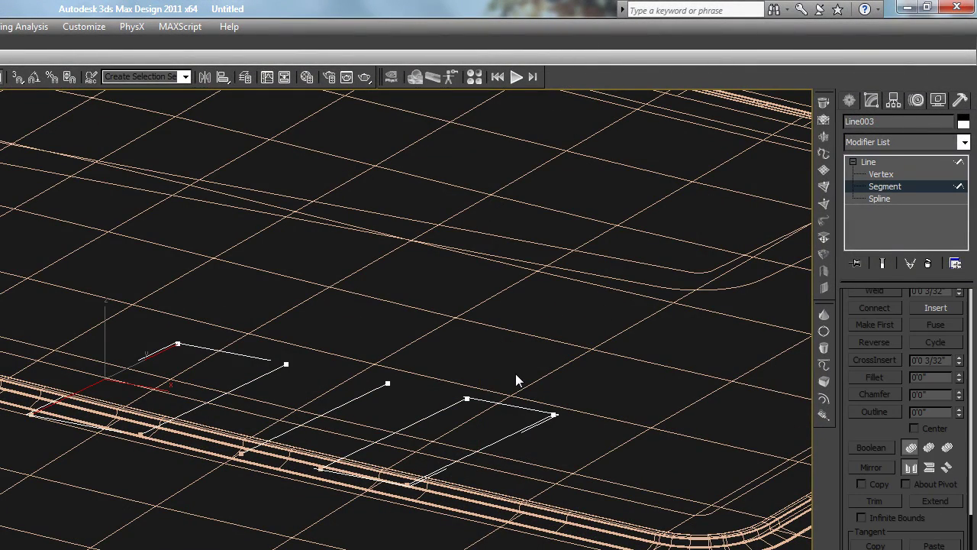
{"action": "left_click", "coordinate": [515, 379]}
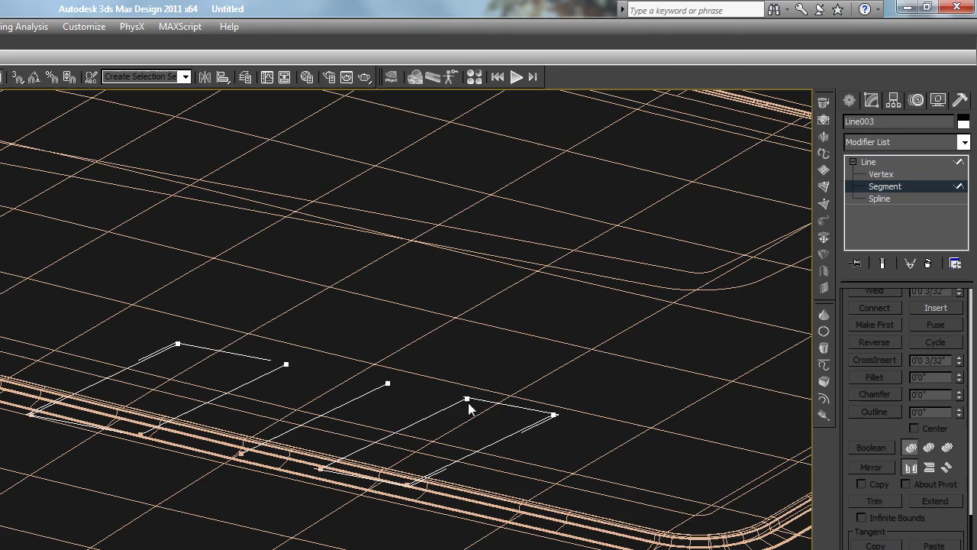
{"action": "left_click", "coordinate": [874, 188]}
{"action": "middle_click_drag", "start_coordinate": [545, 453], "coordinate": [437, 414]}
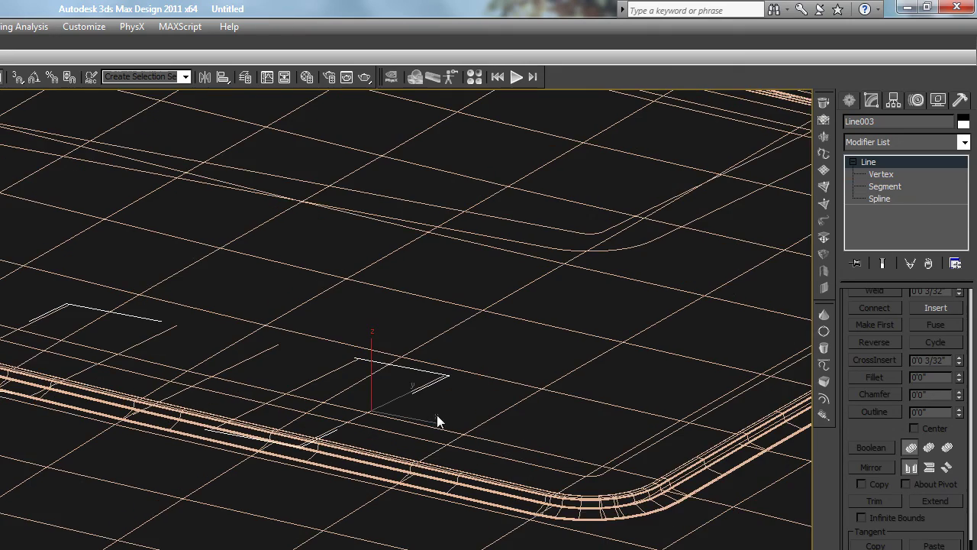
{"action": "scroll", "coordinate": [437, 417], "scroll_direction": "down", "scroll_amount": 8}
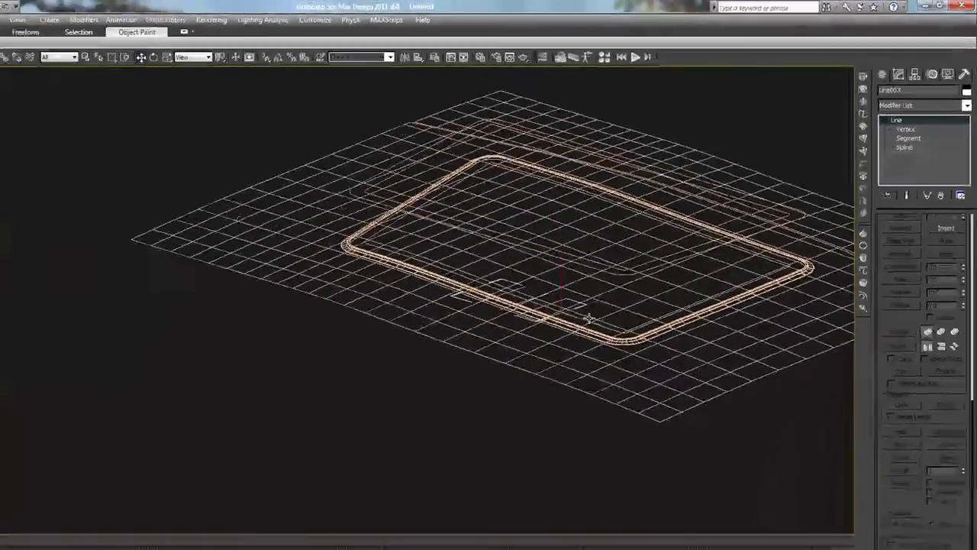
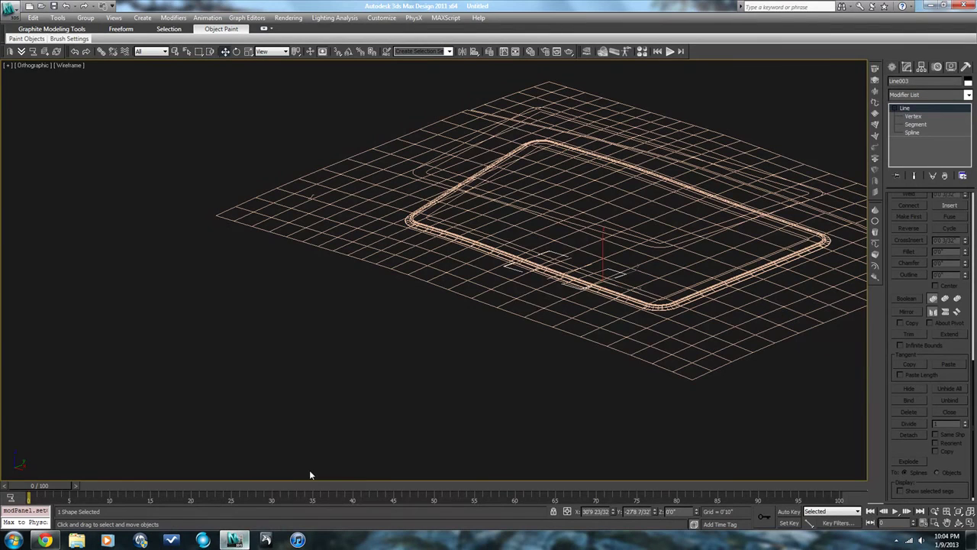
Step: Look through the list of additional utilities without running one, and examine the parallel lines beside the swept frame in wireframe
{"action": "left_click", "coordinate": [965, 68]}
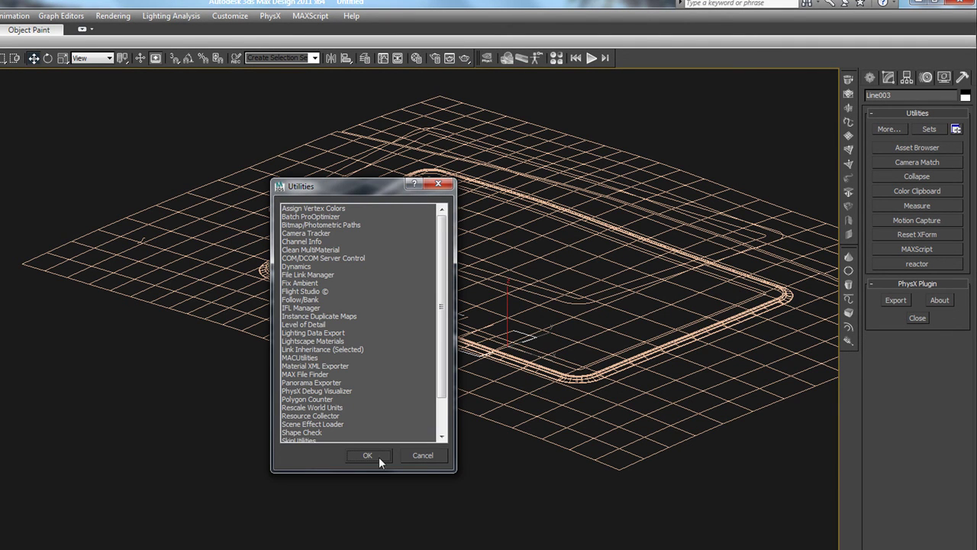
{"action": "left_click", "coordinate": [406, 456]}
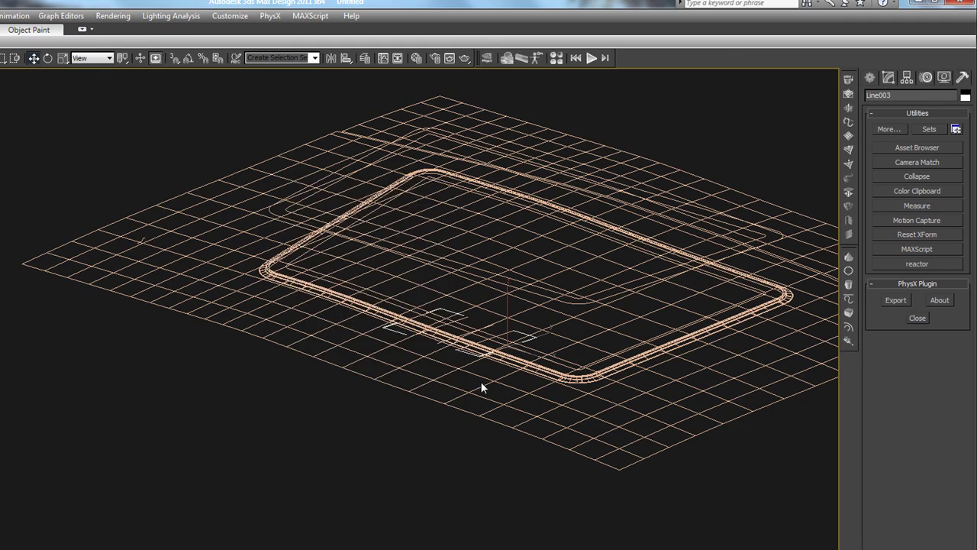
{"action": "middle_click_drag", "start_coordinate": [481, 382], "coordinate": [393, 385]}
{"action": "scroll", "coordinate": [402, 371], "scroll_direction": "up", "scroll_amount": 3}
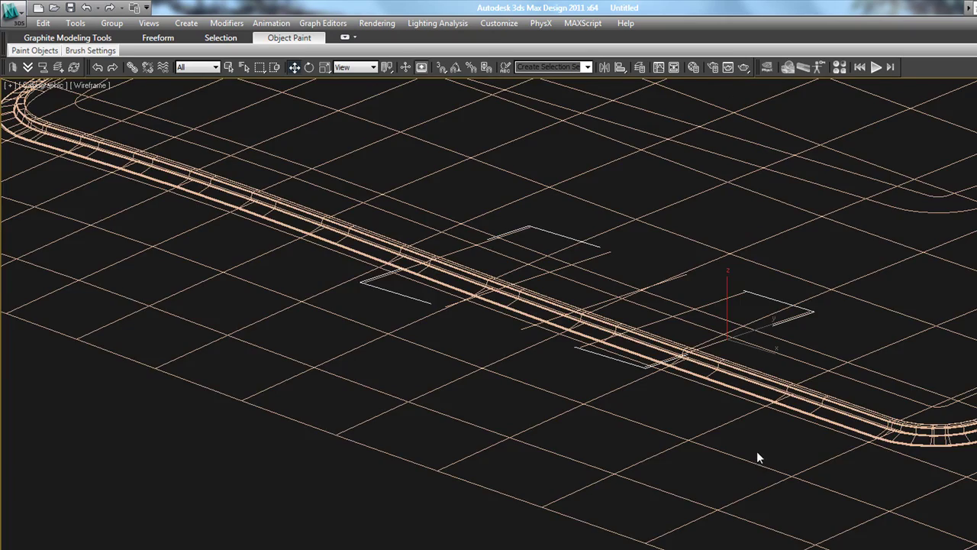
{"action": "scroll", "coordinate": [757, 450], "scroll_direction": "down", "scroll_amount": 5}
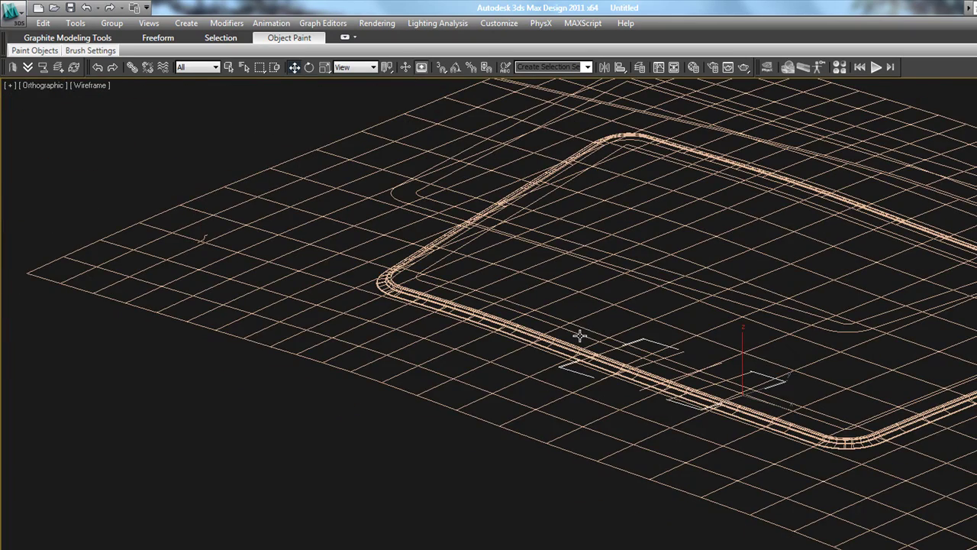
{"action": "middle_click_drag", "start_coordinate": [580, 334], "coordinate": [484, 393]}
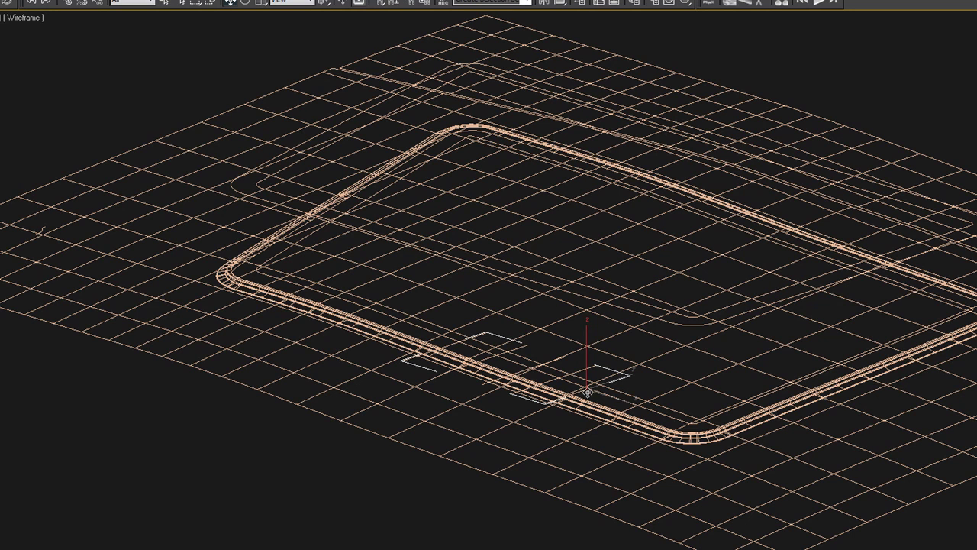
{"action": "middle_click_drag", "start_coordinate": [587, 392], "coordinate": [764, 445]}
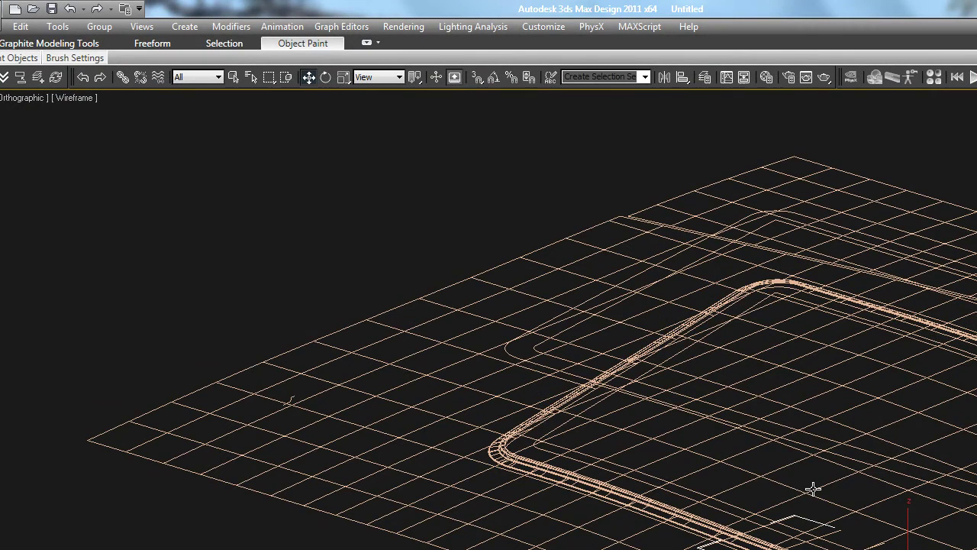
{"action": "middle_click_drag", "start_coordinate": [857, 493], "coordinate": [600, 401]}
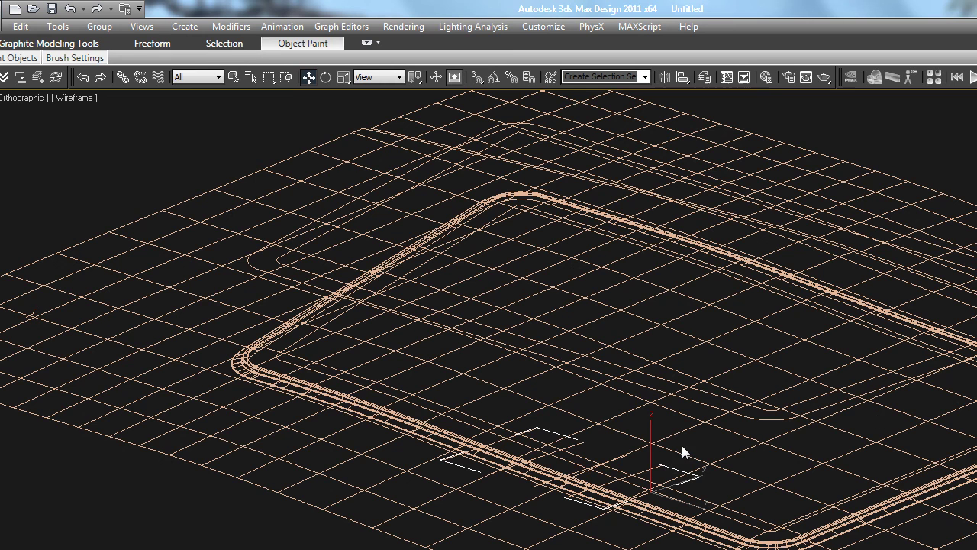
Step: Display the model smooth-shaded without edged faces and examine the recess and its swept transition
{"action": "key", "text": "F3"}
{"action": "key", "text": "F4"}
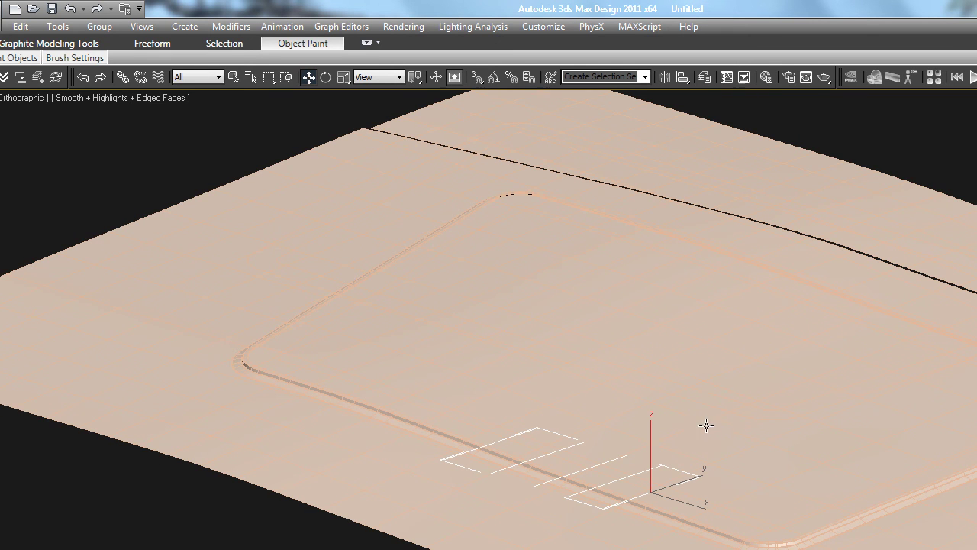
{"action": "key", "text": "F4"}
{"action": "middle_click_drag", "start_coordinate": [872, 428], "coordinate": [944, 455]}
{"action": "scroll", "coordinate": [713, 461], "scroll_direction": "up", "scroll_amount": 2}
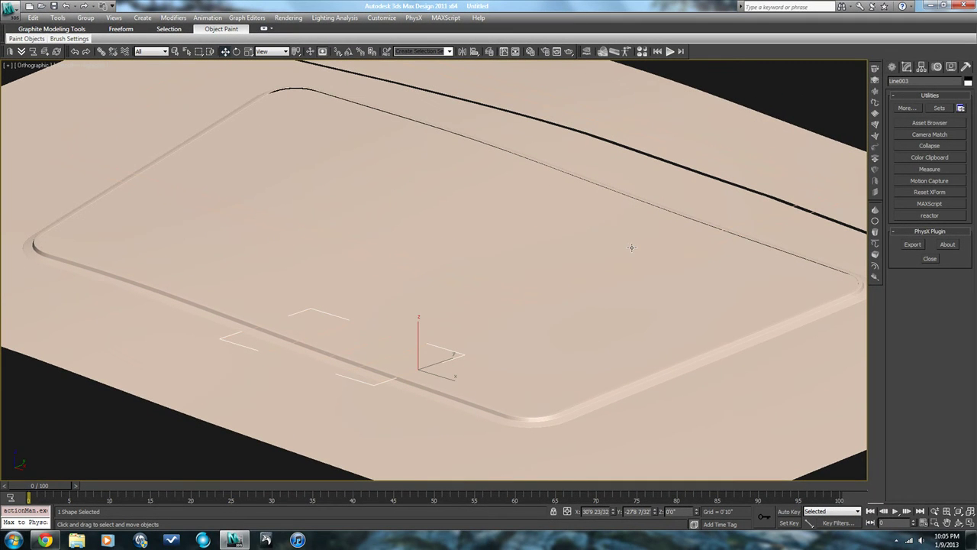
Step: Select the recessed inner surface and examine its mesh from several angles with edged faces on
{"action": "left_click", "coordinate": [513, 279]}
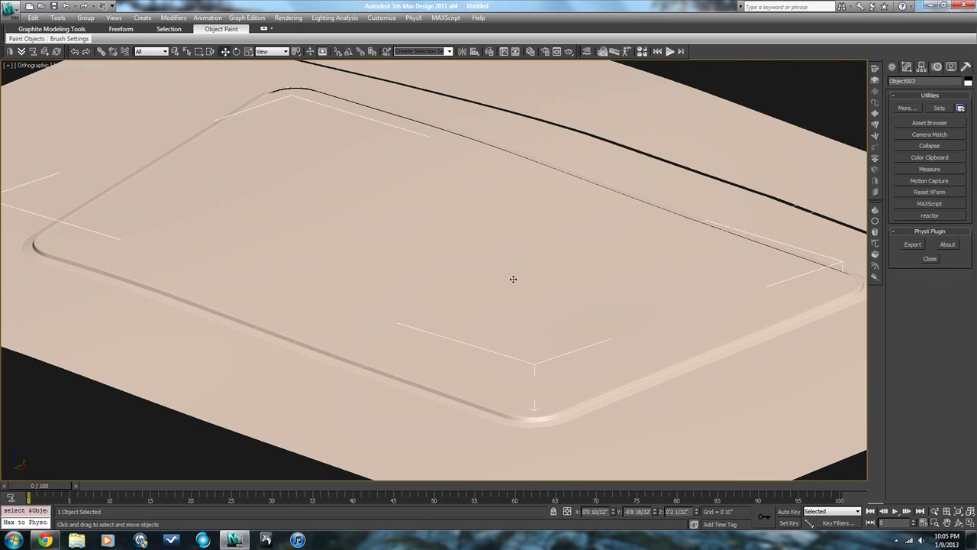
{"action": "key", "text": "F4"}
{"action": "middle_click_drag", "start_coordinate": [532, 286], "coordinate": [586, 293], "text": "alt"}
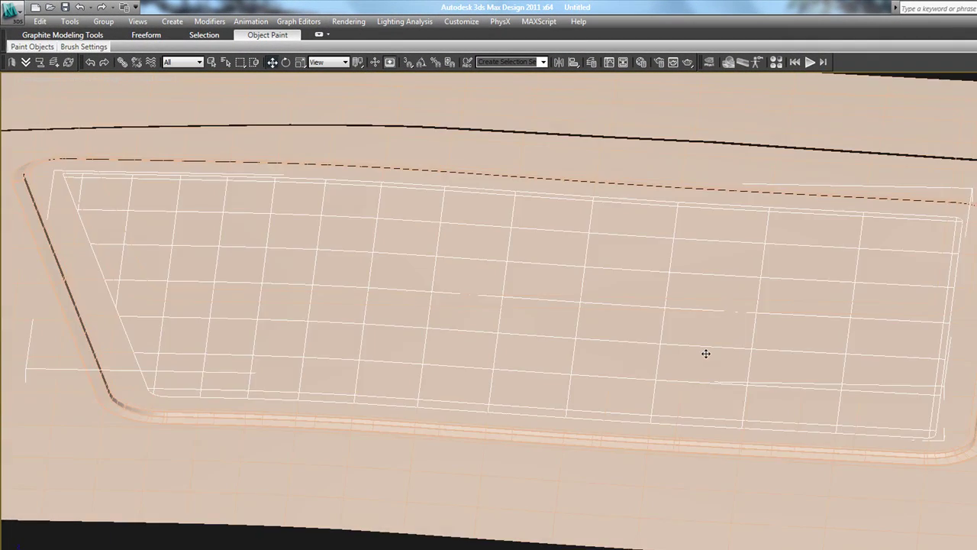
{"action": "middle_click_drag", "start_coordinate": [705, 353], "coordinate": [726, 344], "text": "alt"}
{"action": "scroll", "coordinate": [711, 350], "scroll_direction": "down", "scroll_amount": 3}
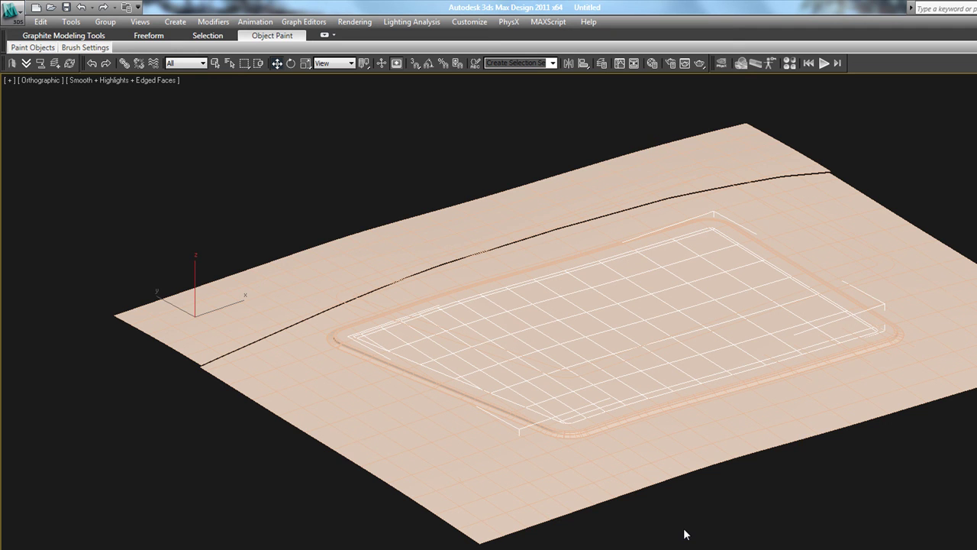
Step: Deselect the inner surface and examine the shaded model from steep and low angles with edged faces off
{"action": "left_click", "coordinate": [735, 497]}
{"action": "key", "text": "F4"}
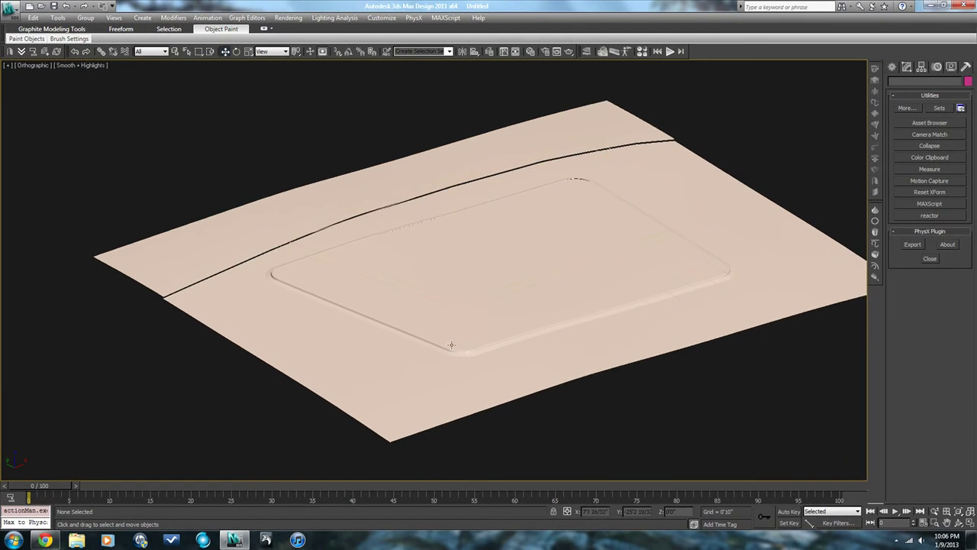
{"action": "scroll", "coordinate": [453, 348], "scroll_direction": "down", "scroll_amount": 5}
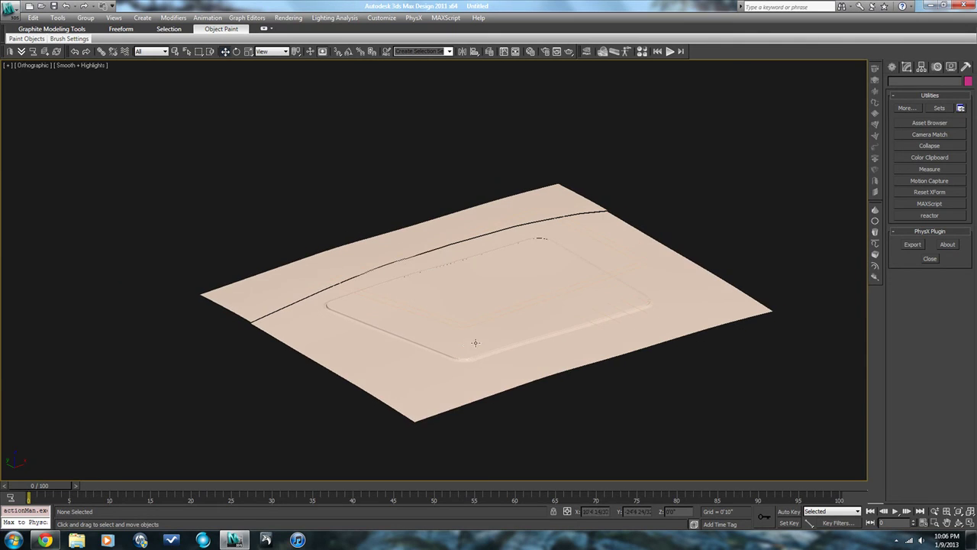
{"action": "left_click", "coordinate": [475, 343]}
{"action": "middle_click_drag", "start_coordinate": [475, 343], "coordinate": [508, 339], "text": "alt"}
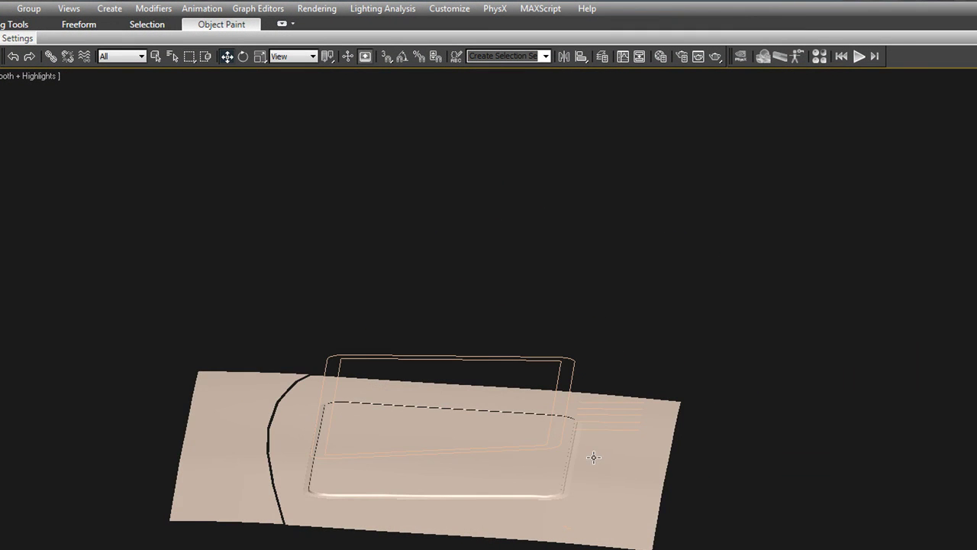
{"action": "middle_click_drag", "start_coordinate": [594, 457], "coordinate": [563, 463], "text": "alt"}
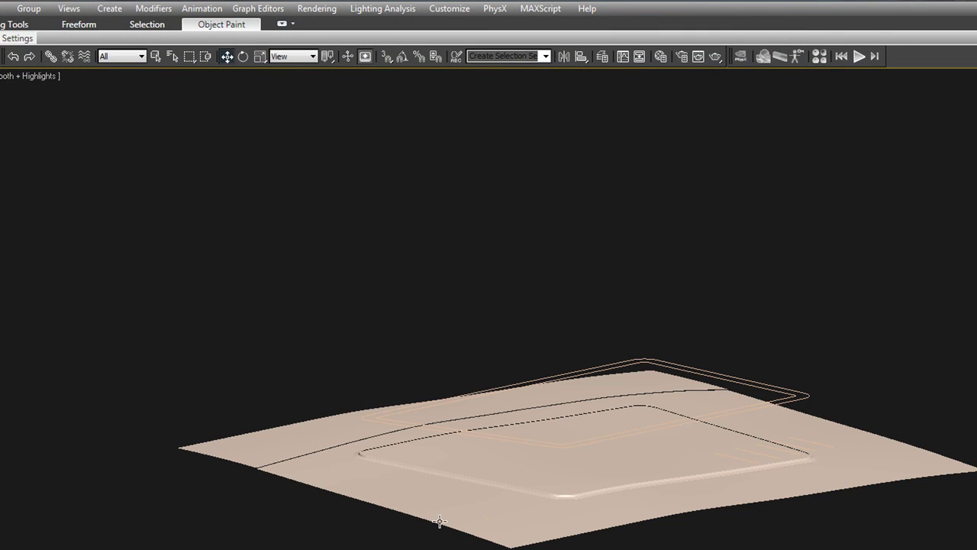
Step: Step back through earlier views and examine the whole shaded model from above and at an angle
{"action": "key", "text": "shift+z"}
{"action": "key", "text": "shift+z"}
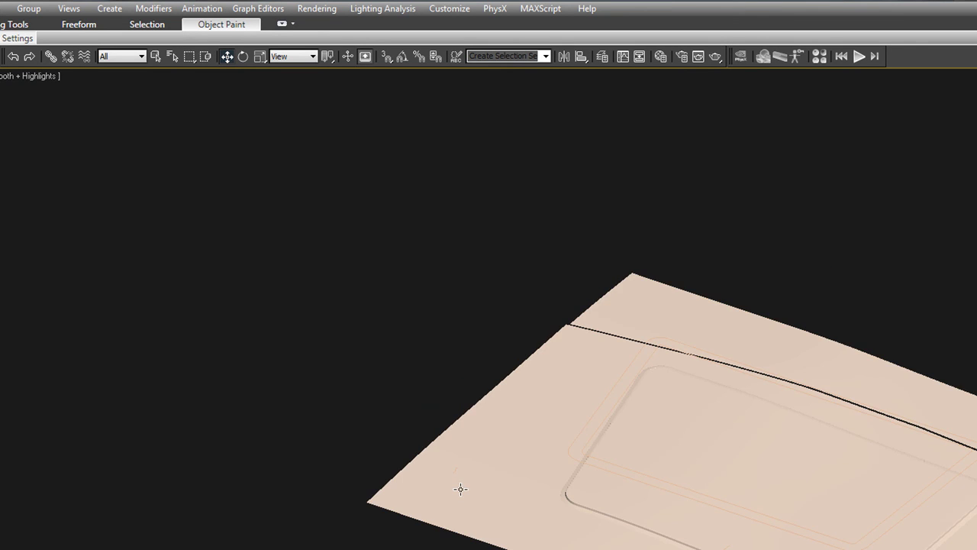
{"action": "key", "text": "z"}
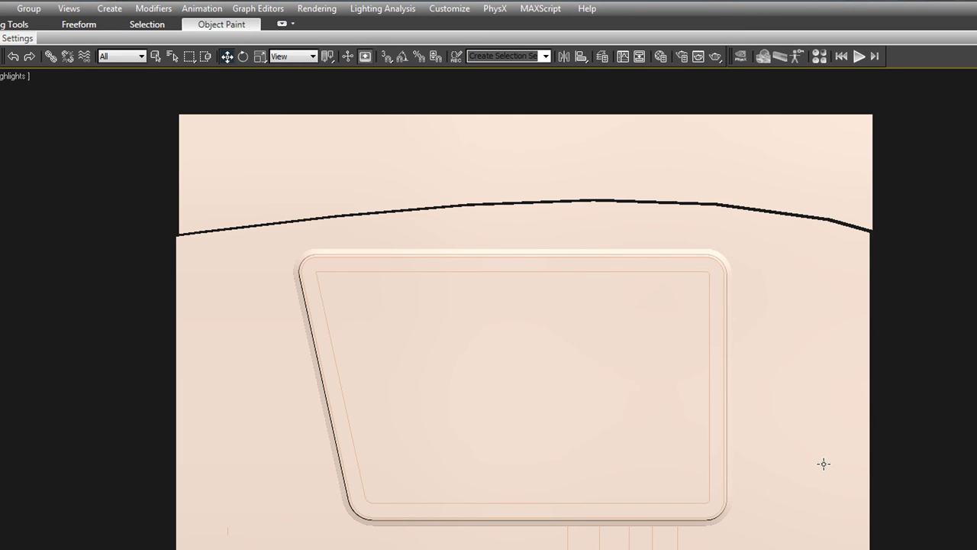
{"action": "key", "text": "p"}
{"action": "key", "text": "shift+z"}
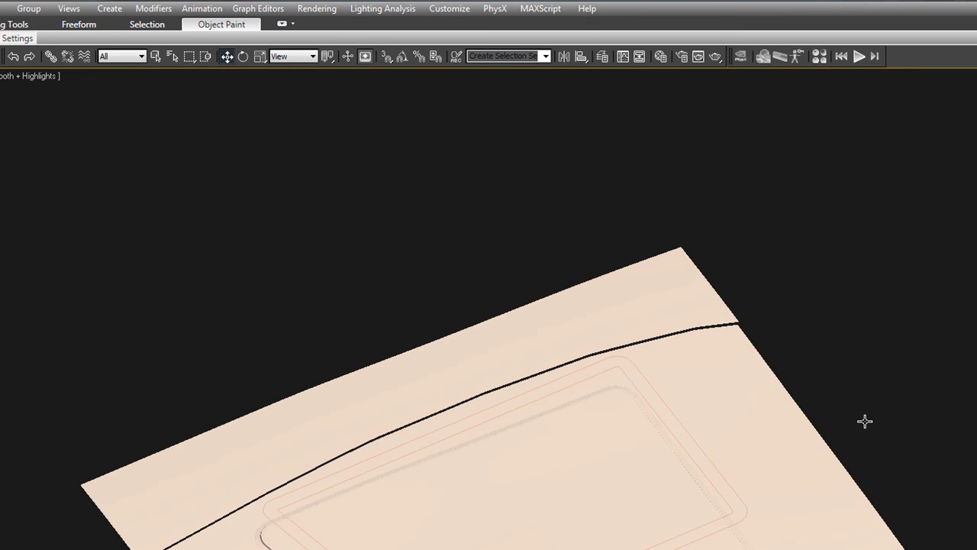
{"action": "middle_click_drag", "start_coordinate": [781, 503], "coordinate": [957, 323]}
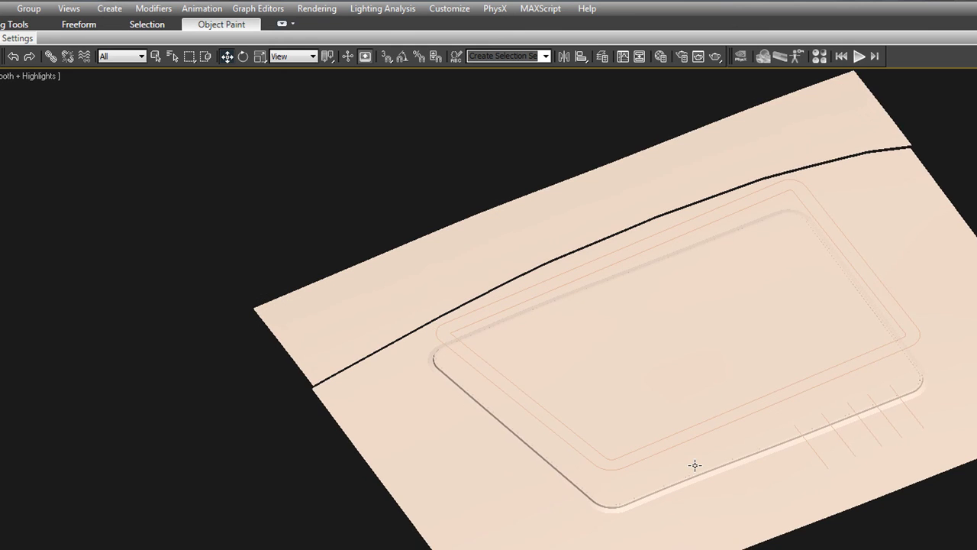
{"action": "middle_click_drag", "start_coordinate": [694, 465], "coordinate": [771, 454], "text": "alt"}
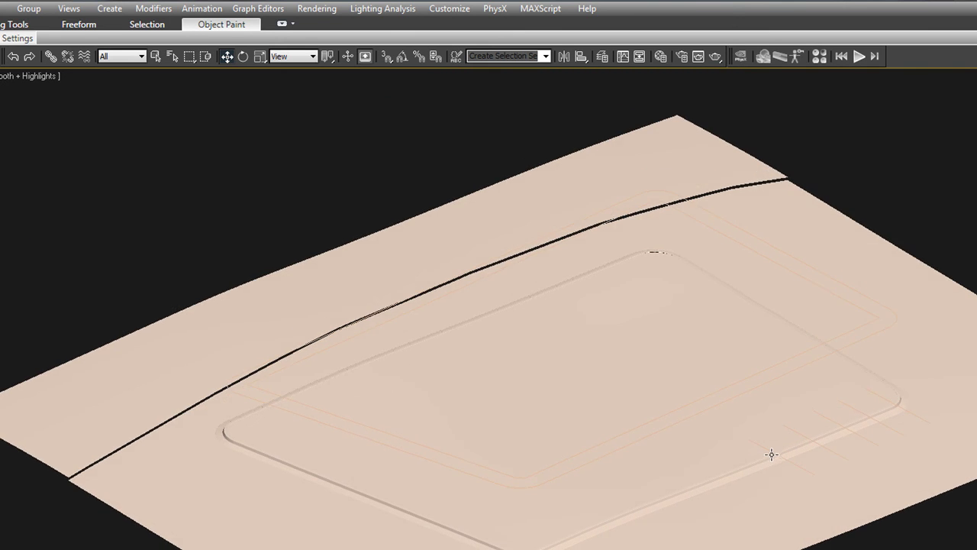